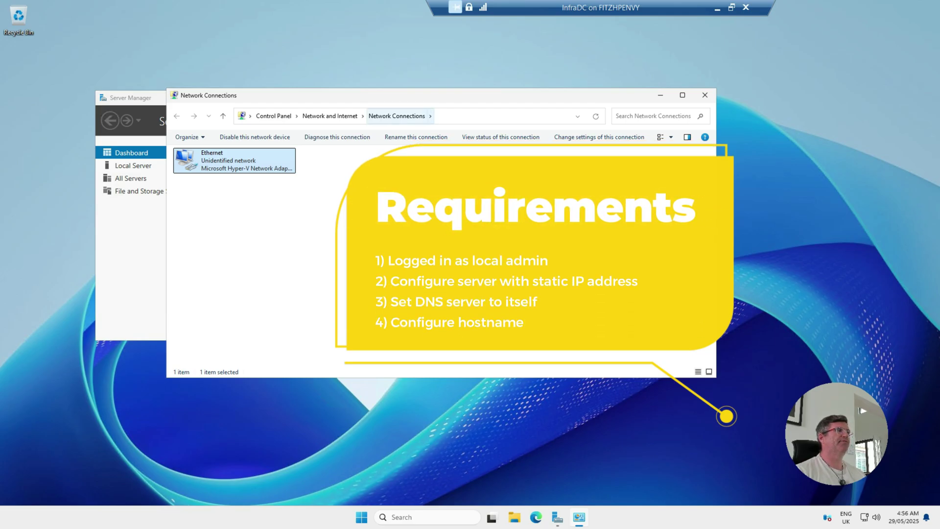
- Open the Internet Protocol Version 4 (TCP/IPv4) properties of the Ethernet adapter
right_click(198, 165)
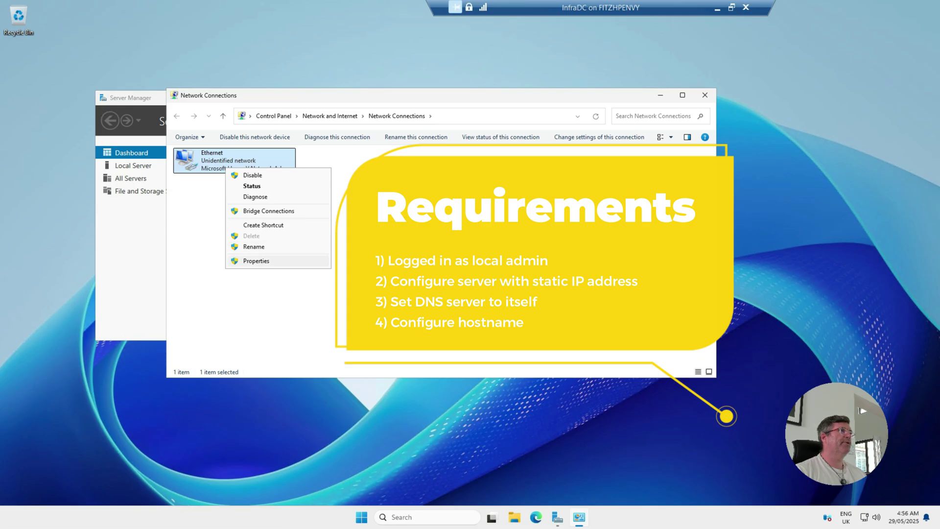
left_click(251, 260)
left_click(253, 249)
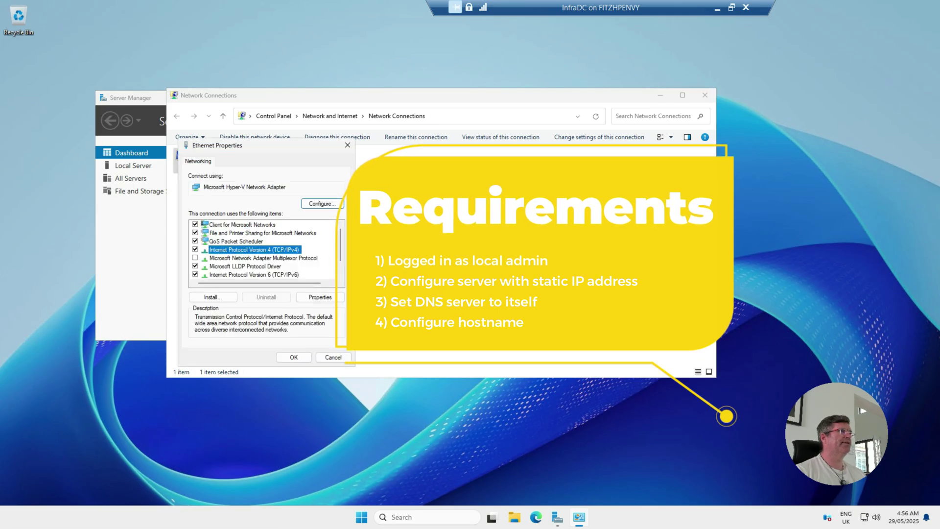
left_click(321, 296)
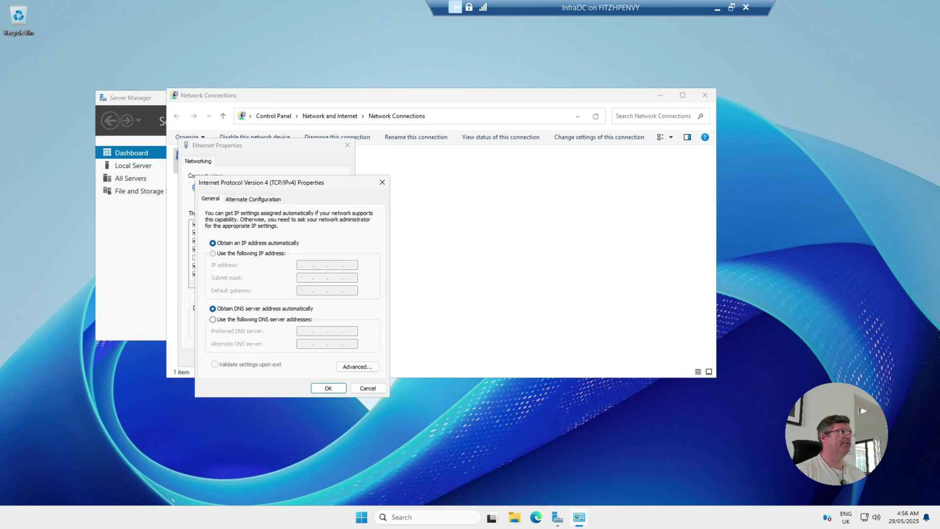
- Set static IP 192.168.1.10, mask 255.255.255.0, gateway 192.168.1.1, DNS 192.168.1.10 and 127.0.0.1
left_click(213, 253)
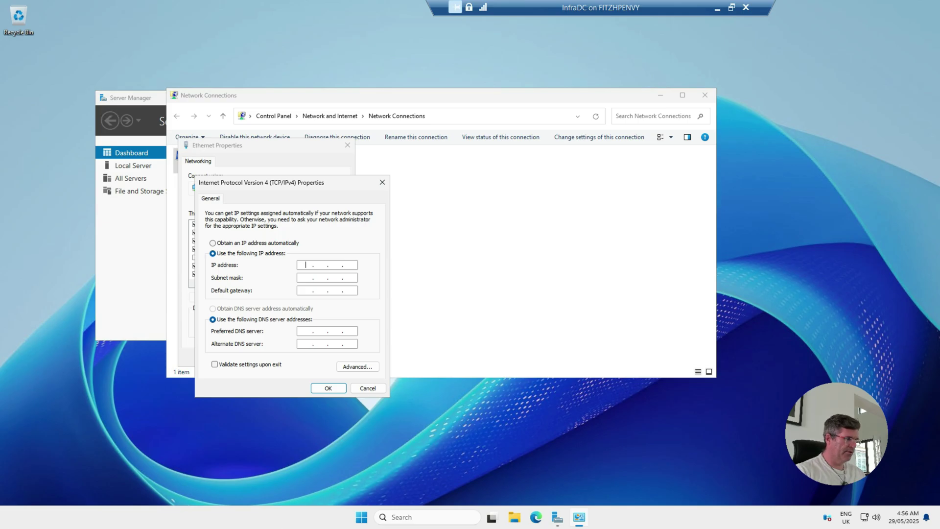
type("192 . ")
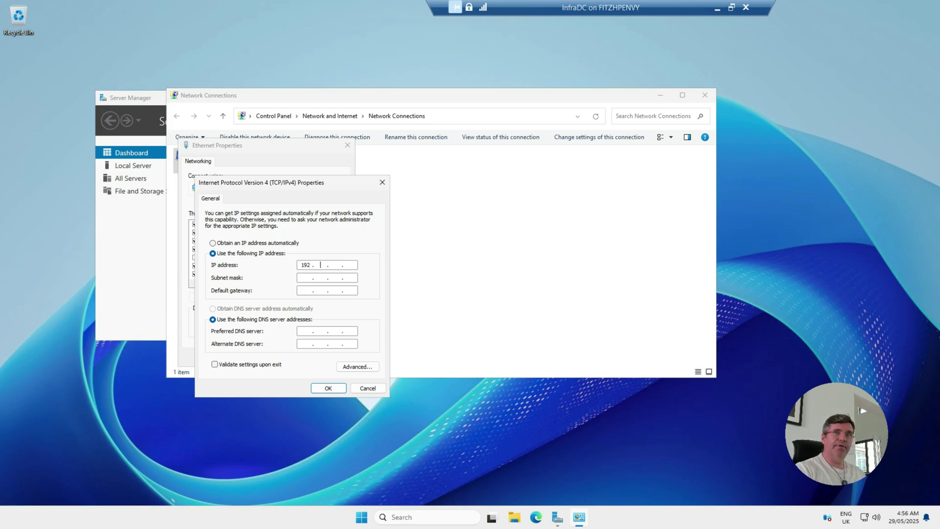
type("168 . ")
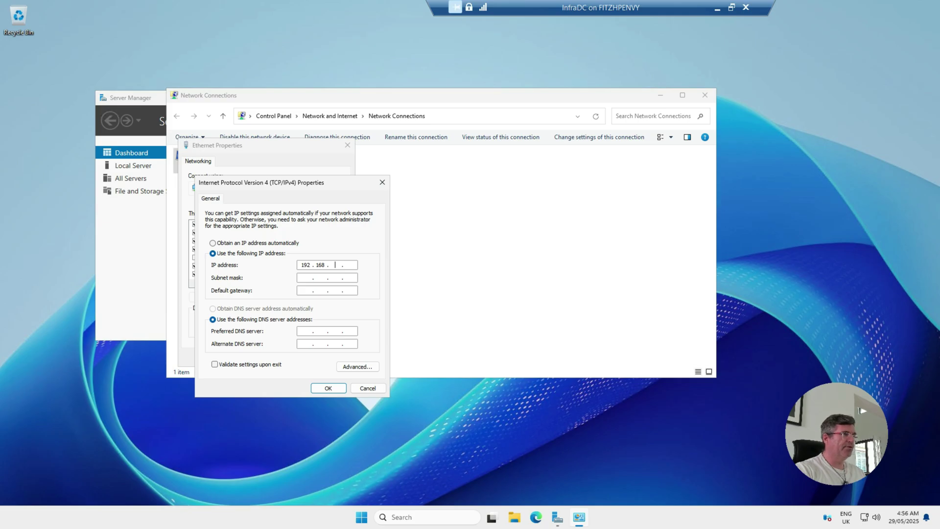
type("1 . 10")
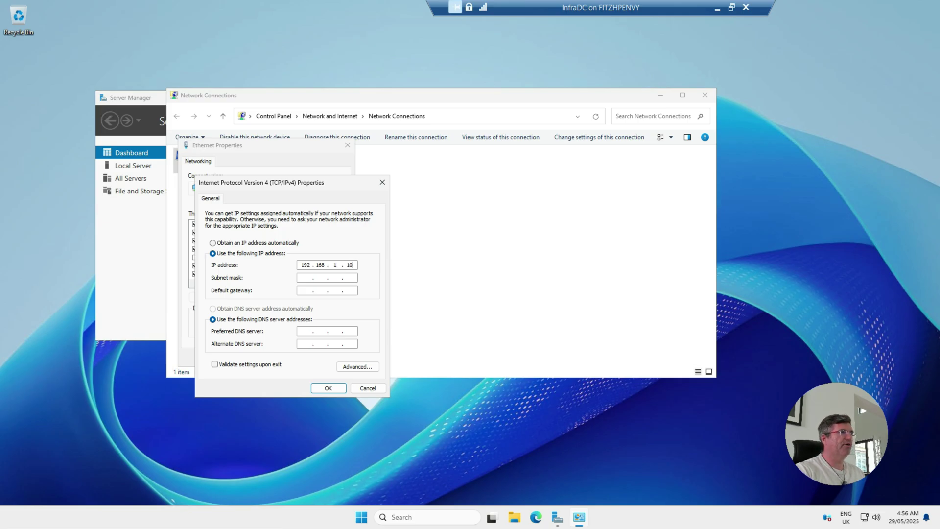
key("Tab")
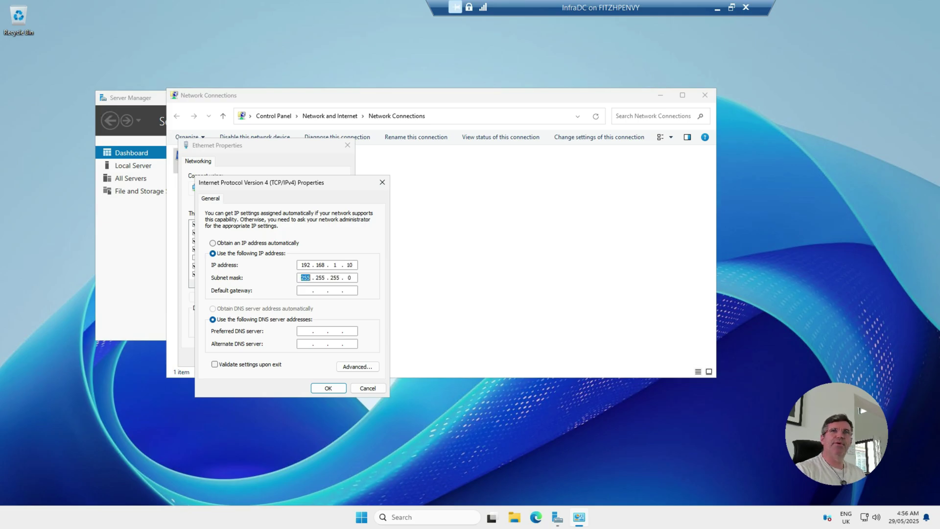
left_click(305, 290)
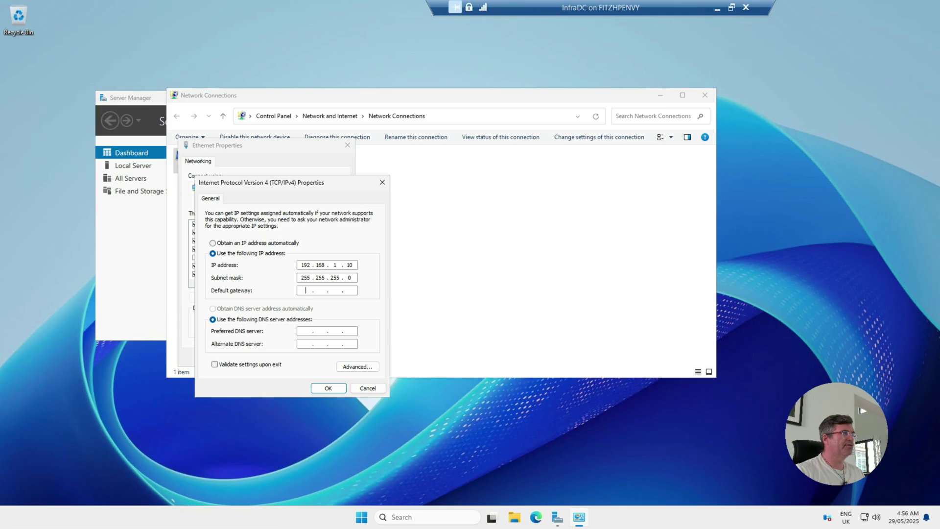
type("192 . . .")
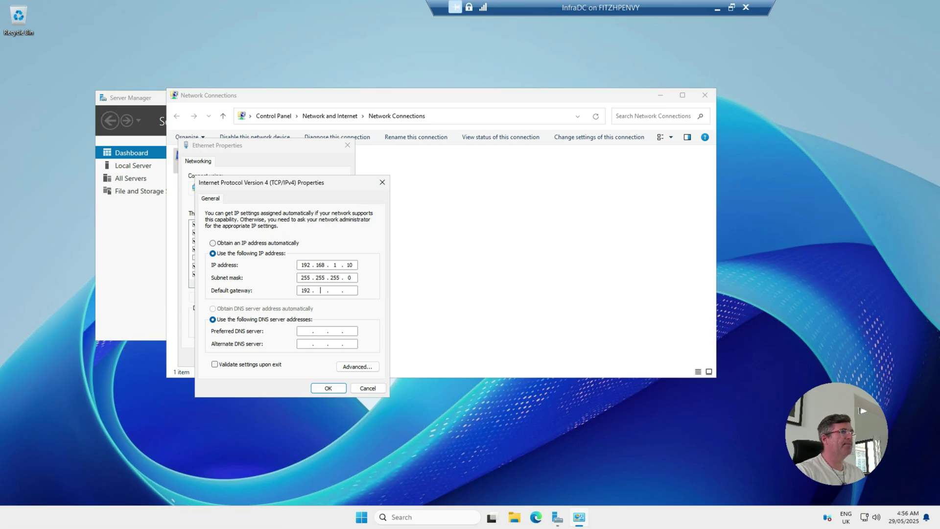
type("168 ")
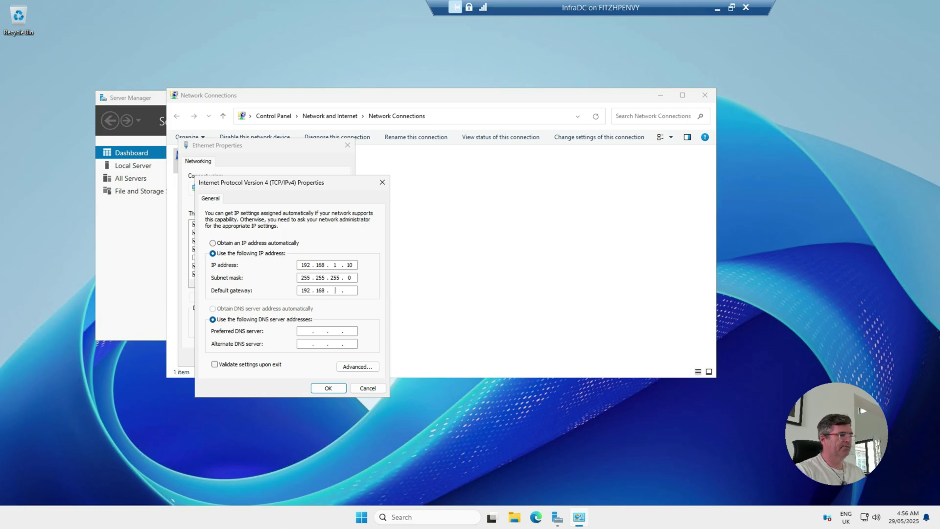
type("1.1")
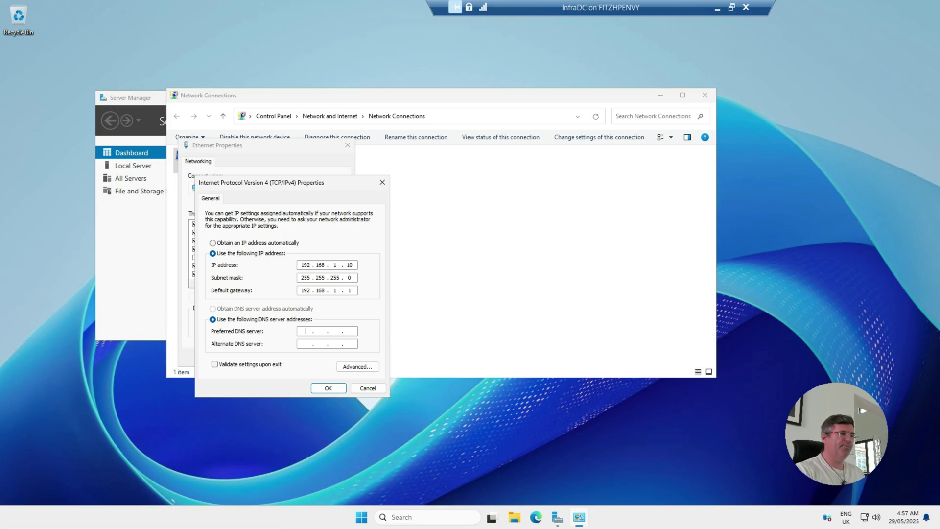
type("192 .  .  .")
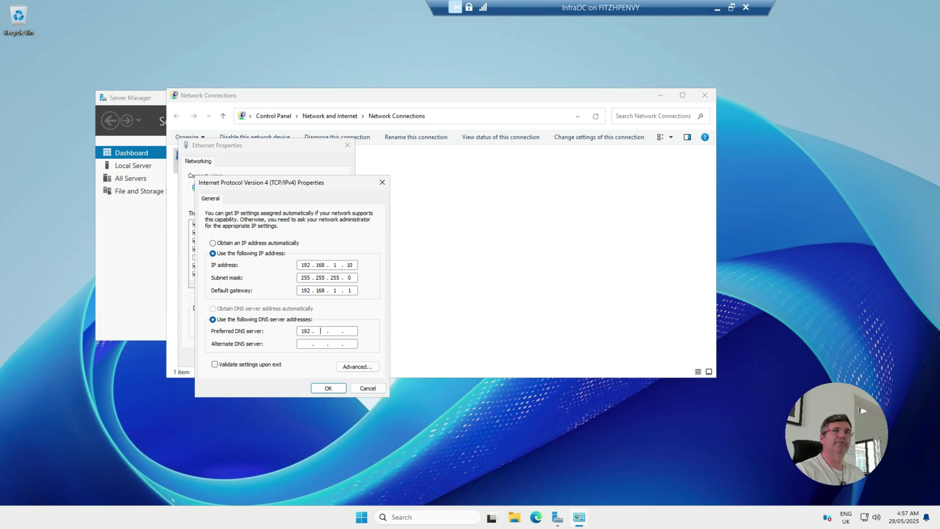
type("168 ")
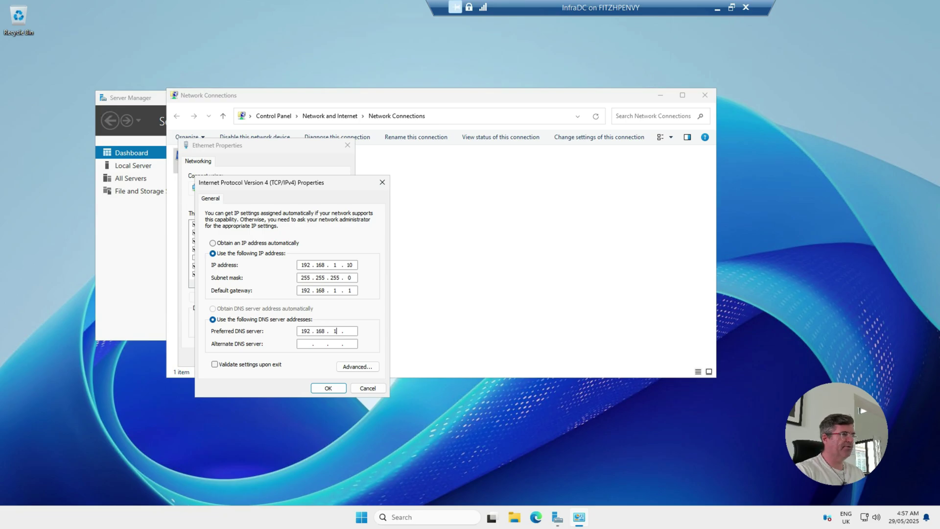
type("1.10")
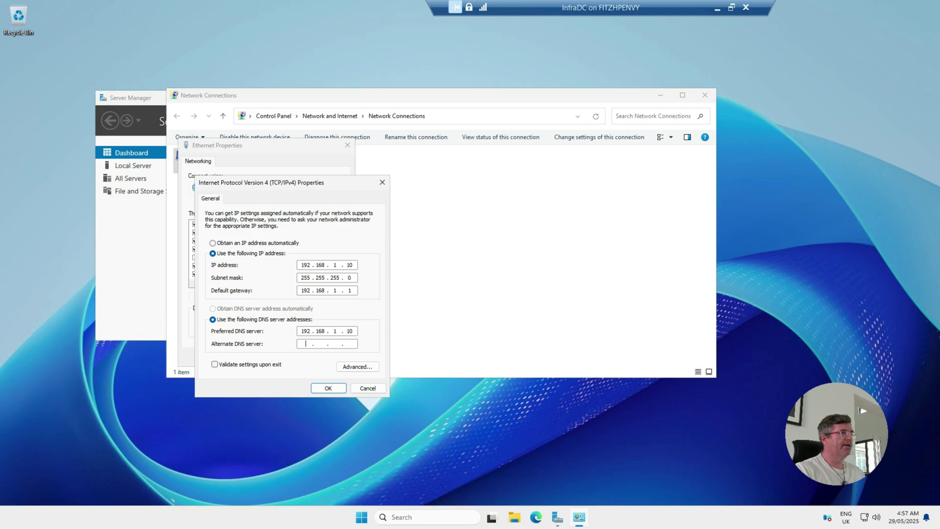
type("127 . . .")
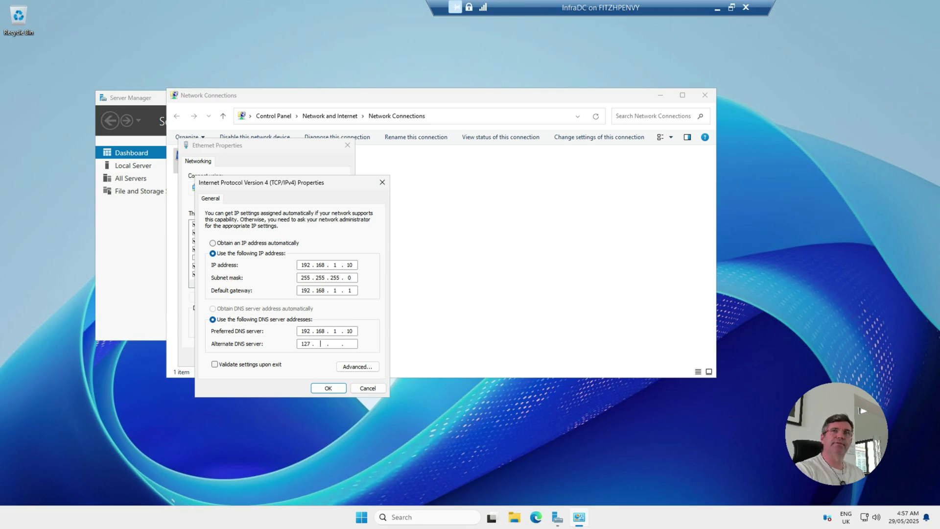
type("0 ")
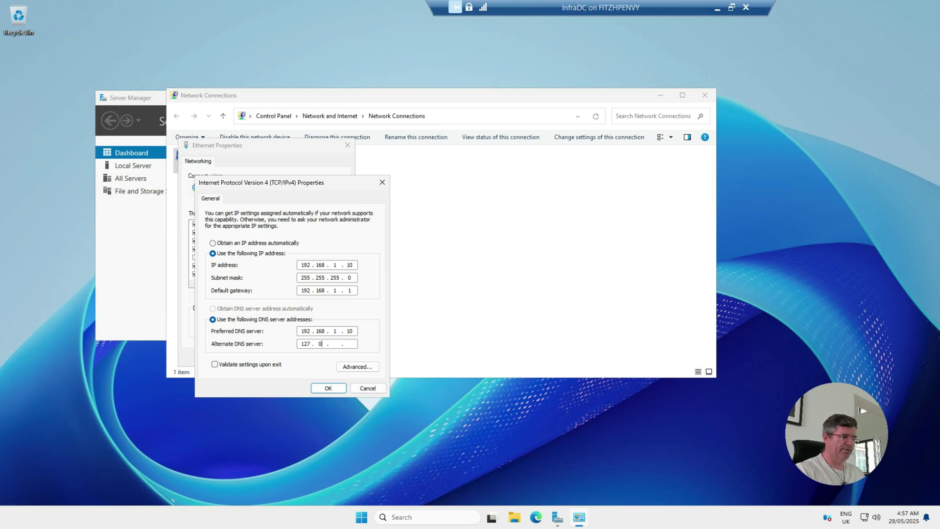
type(".0")
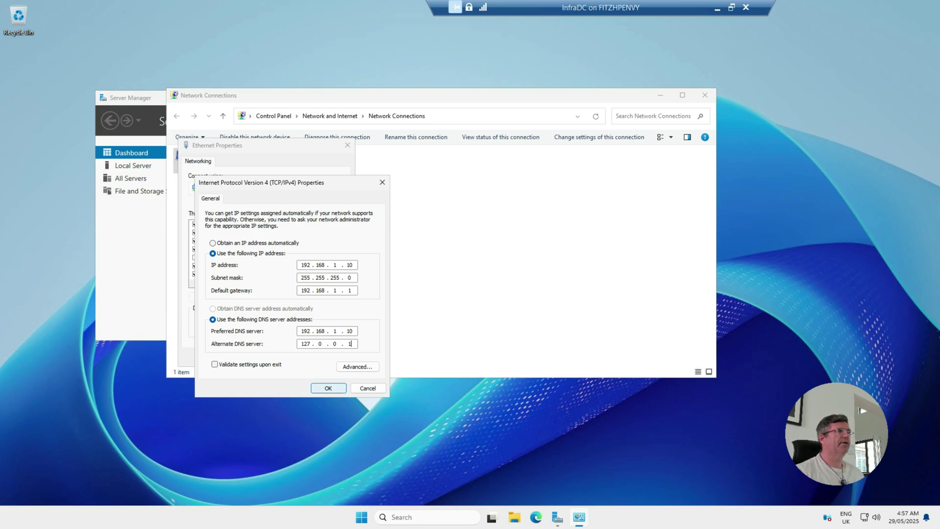
- Apply the IPv4 settings, close the adapter properties, and maximize Server Manager
key("Return")
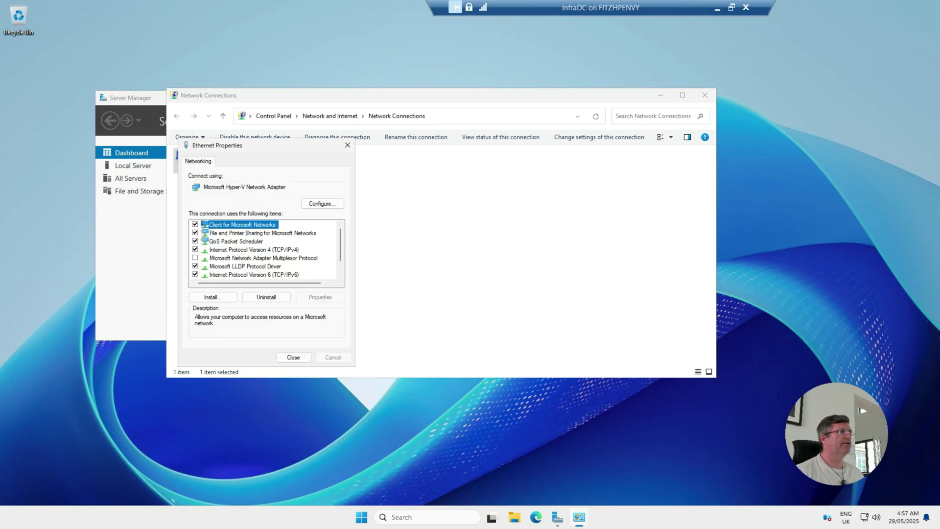
key("Return")
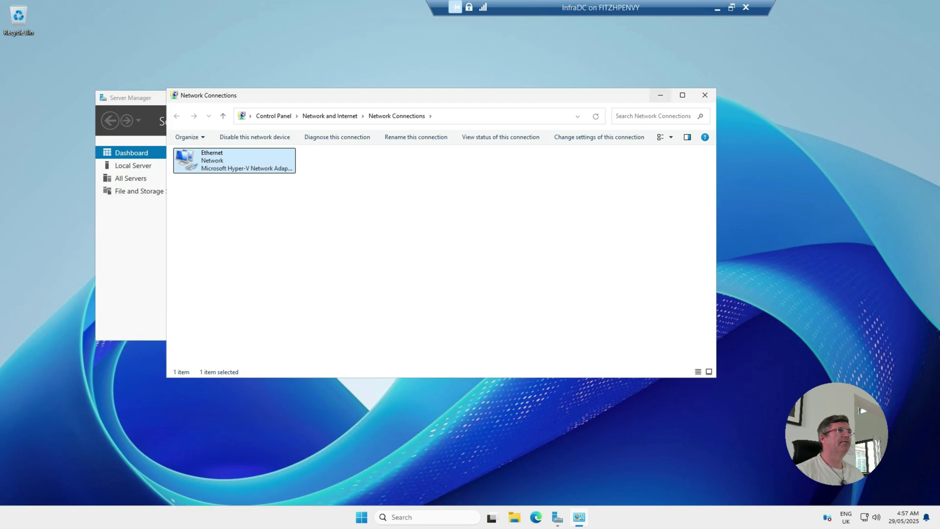
left_click(660, 95)
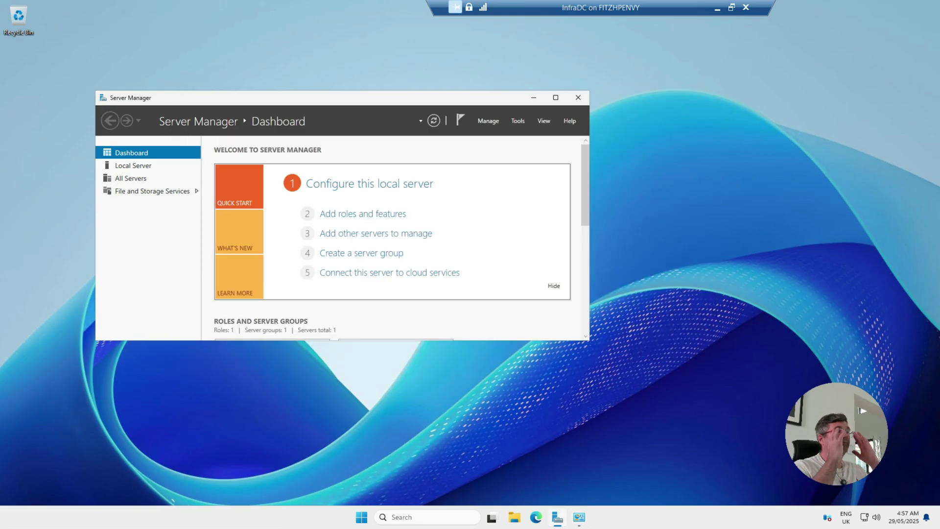
left_click(556, 97)
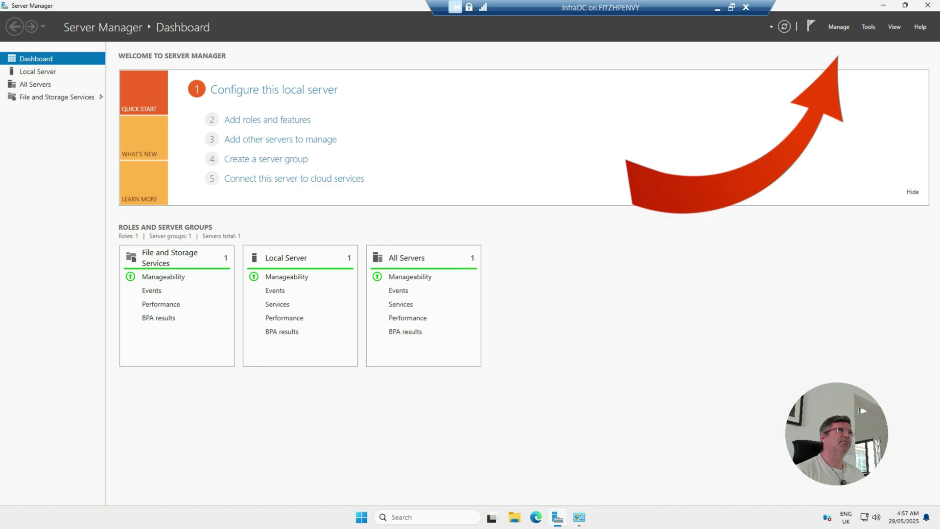
- Step the Add Roles and Features wizard to the roles page, cancel it, and show Local Server
left_click(839, 26)
left_click(860, 36)
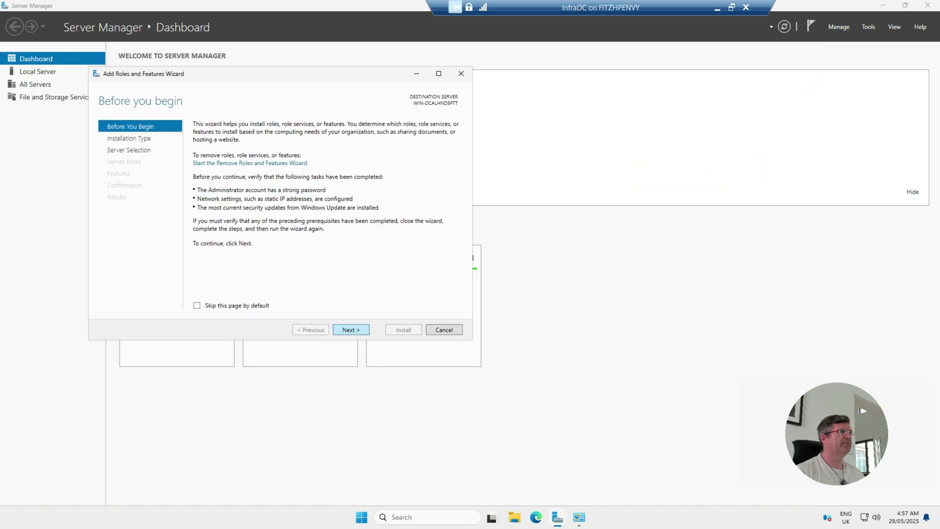
key("Return")
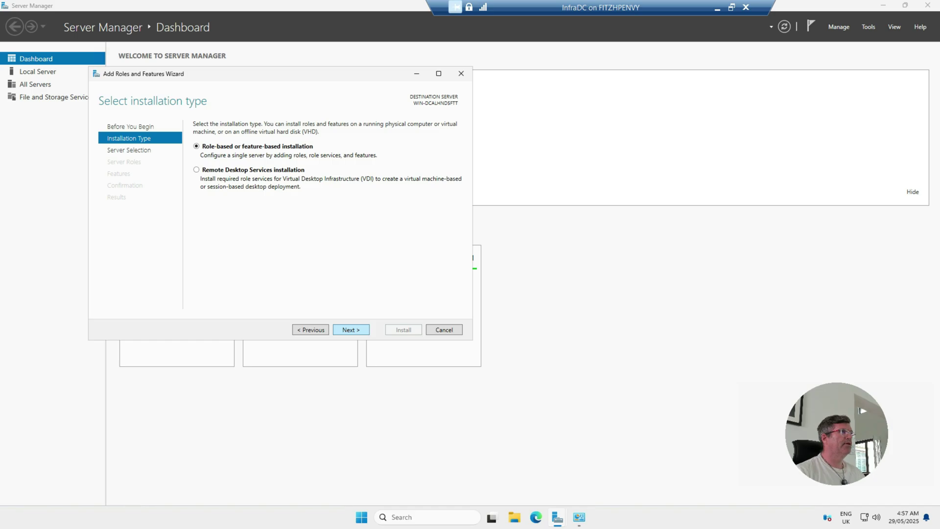
key("Return")
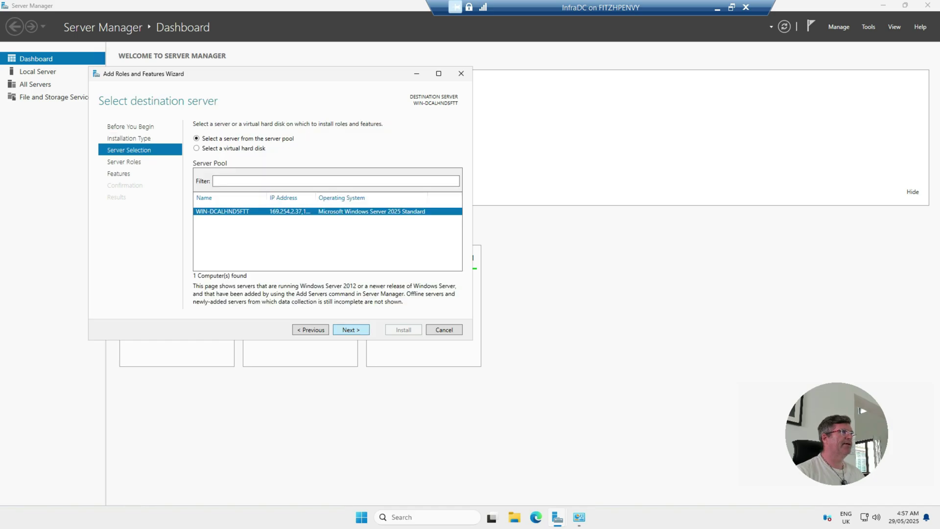
key("Return")
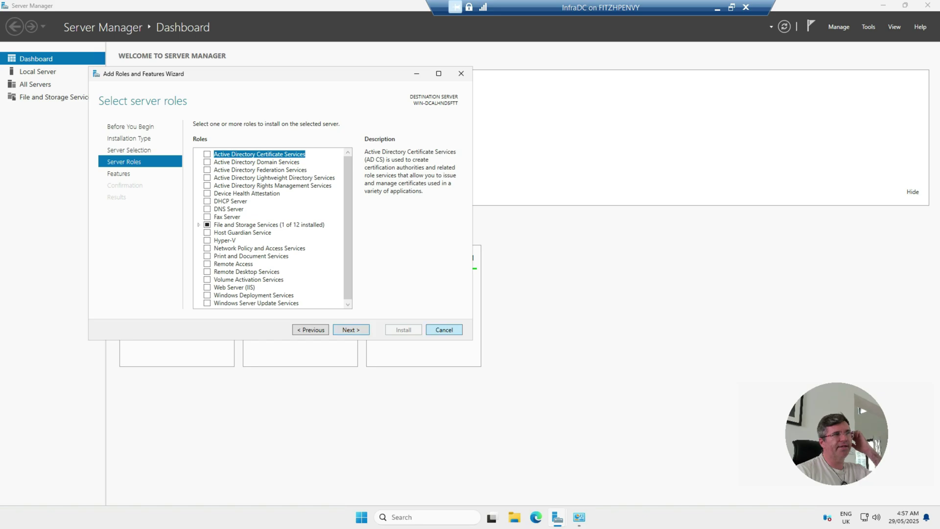
key("Escape")
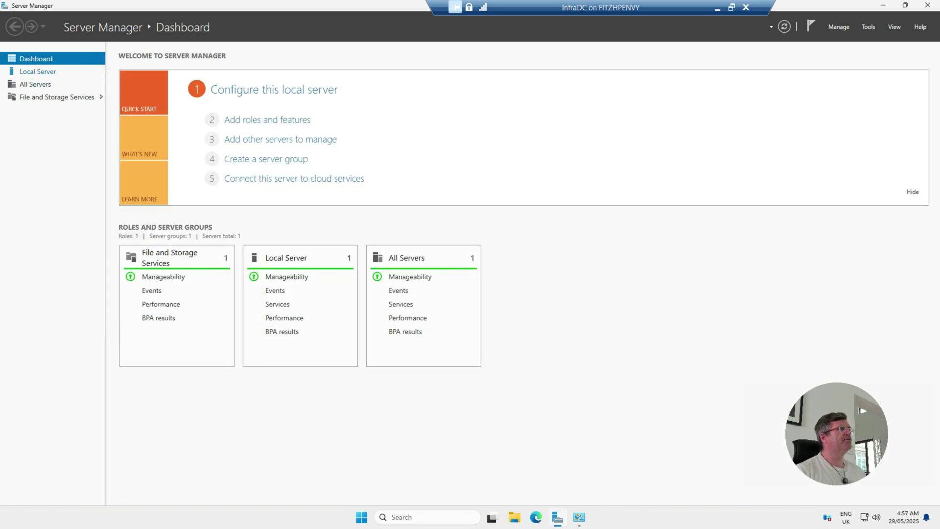
left_click(38, 71)
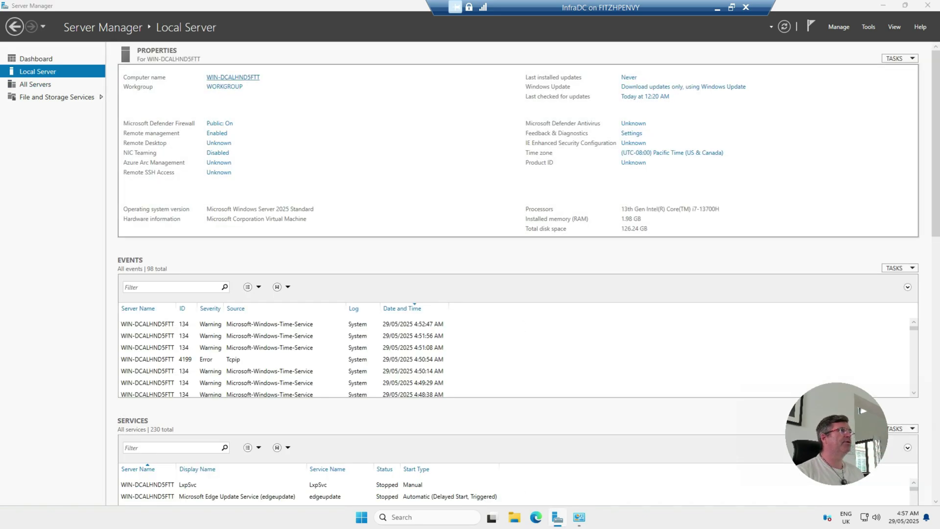
- Change the computer name to InfraDC-01 in System Properties
left_click(233, 77)
left_click(221, 170)
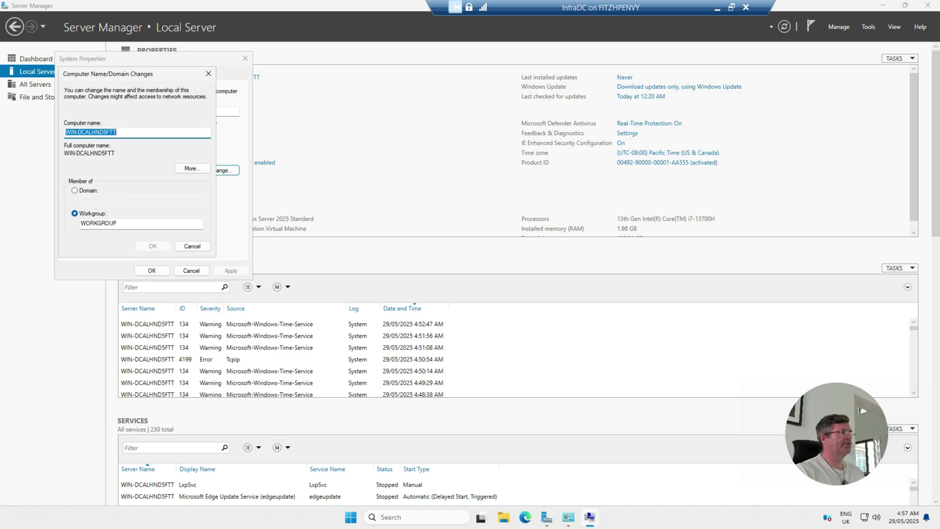
key("Caps_Lock")
type("I")
key("Caps_Lock")
type("nfra")
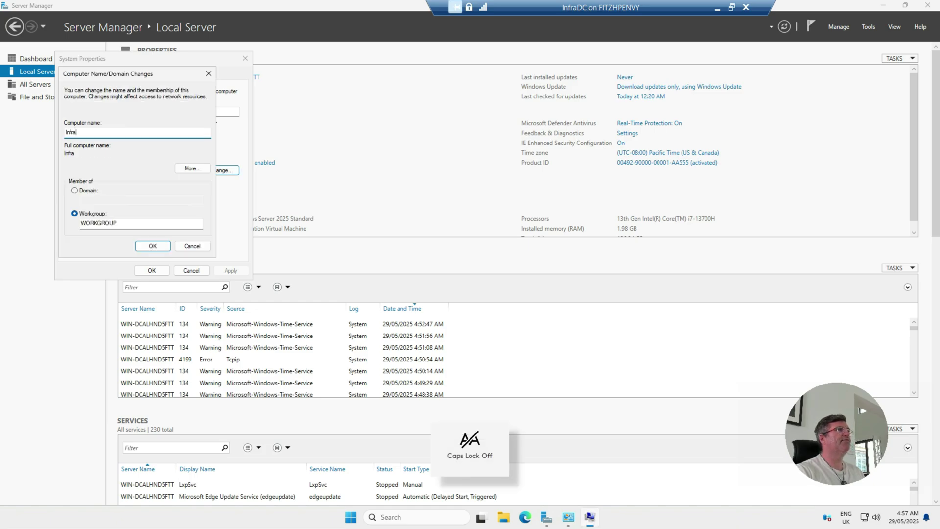
key("Caps_Lock")
type("DC")
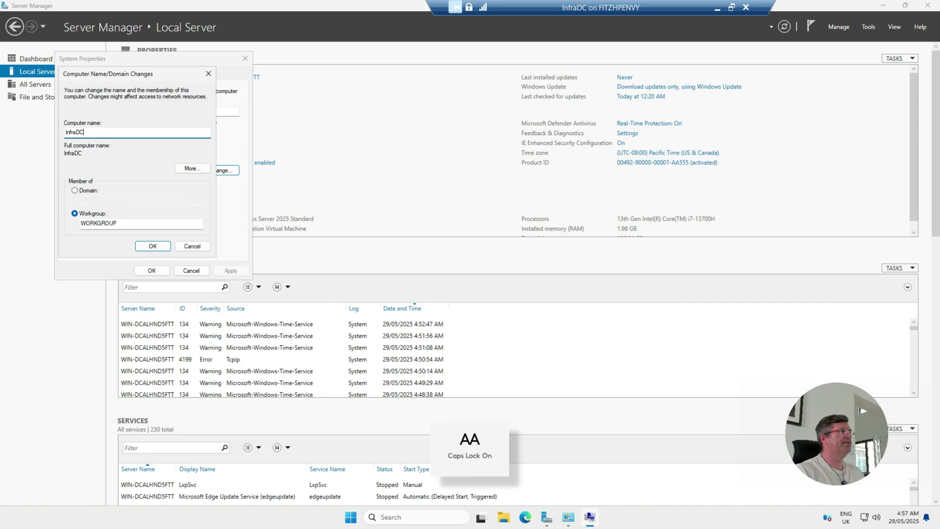
type("-01")
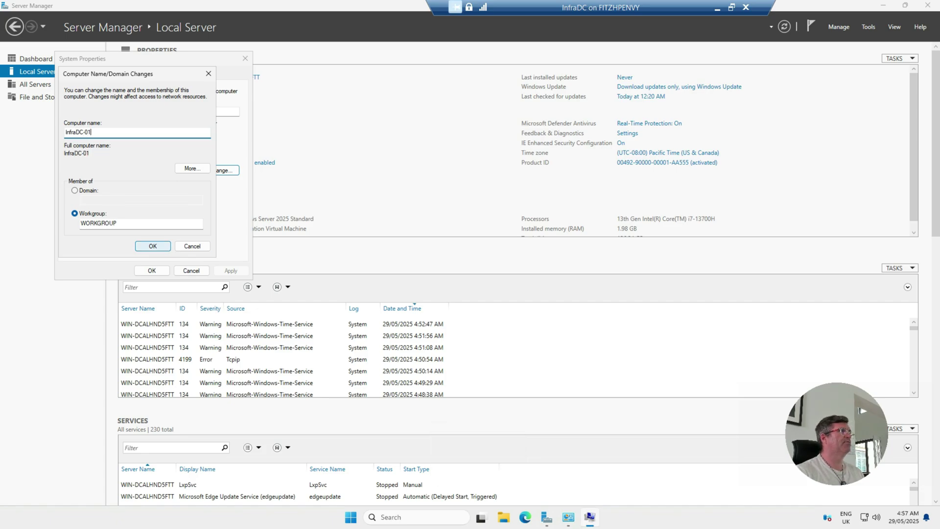
left_click(153, 245)
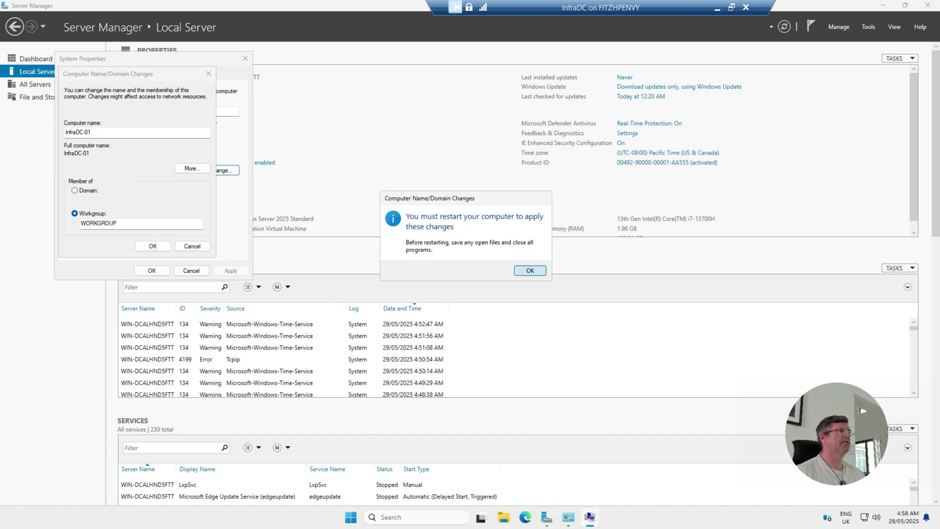
- Acknowledge the restart notice, close System Properties and restart the server now
left_click(530, 270)
left_click(152, 271)
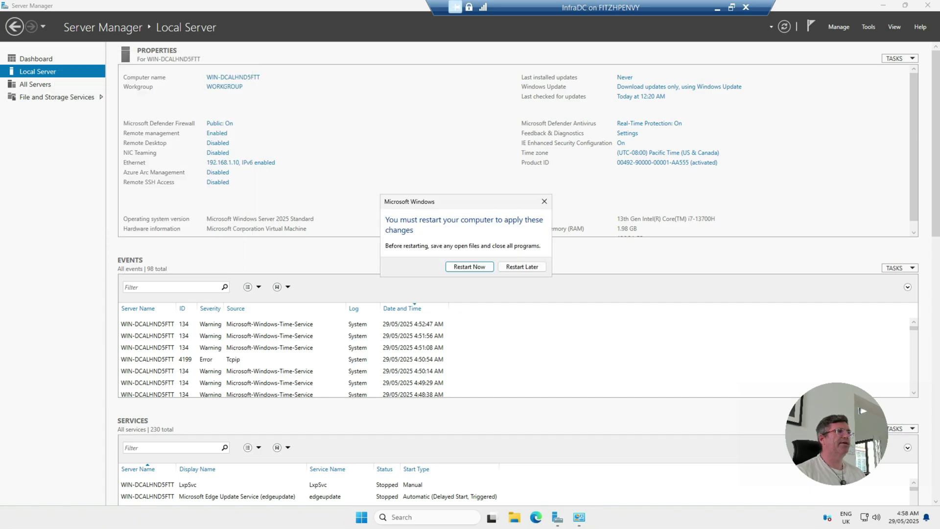
key("Return")
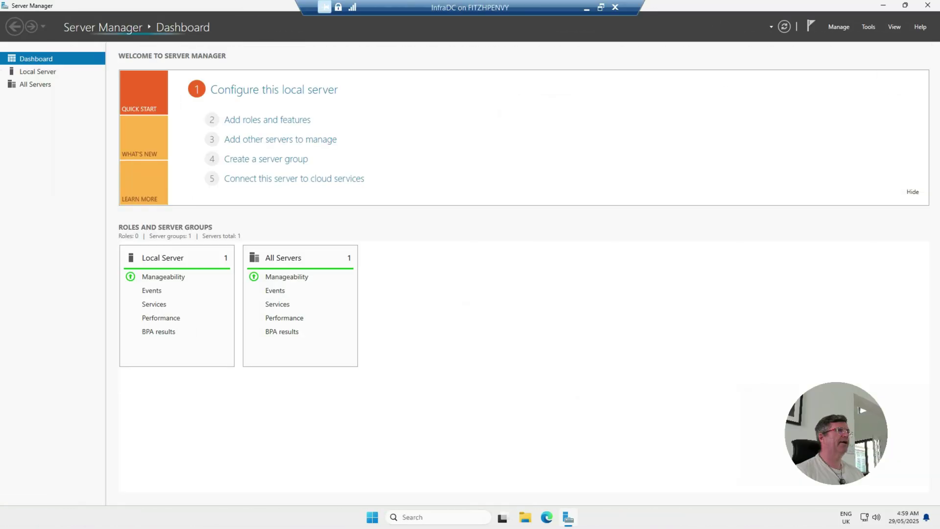
- Show the Local Server page for InfraDC-01 and try Manage > Add Roles and Features
left_click(37, 71)
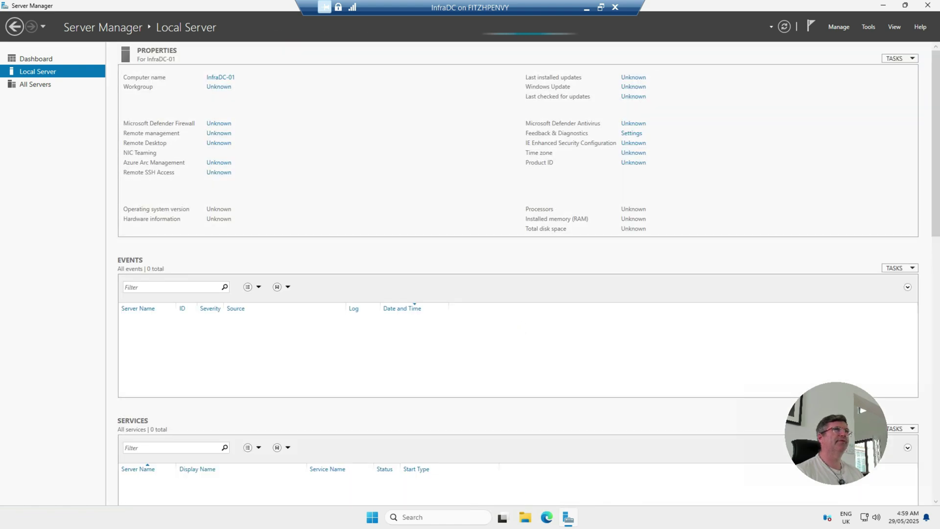
left_click(839, 26)
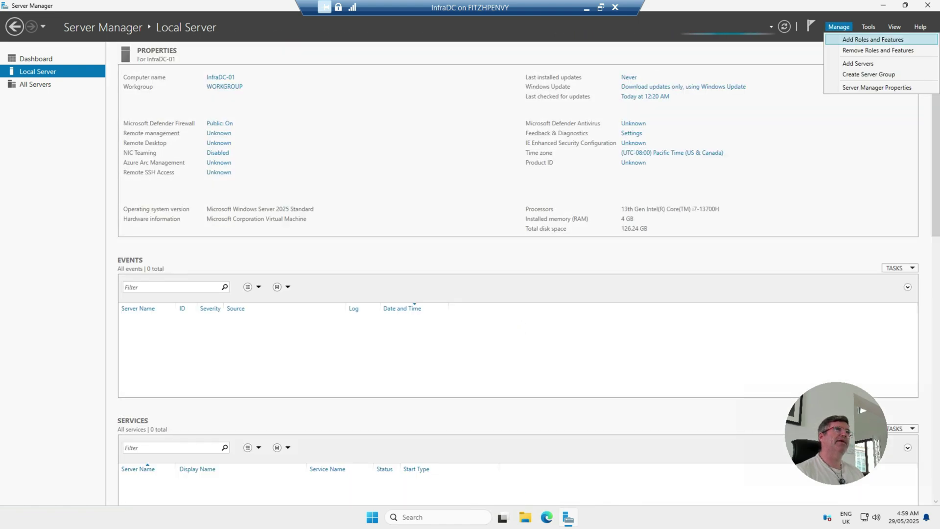
left_click(860, 38)
- Relaunch Add Roles and Features, keep role-based install on InfraDC-01, and tick Active Directory Domain Services
key("Return")
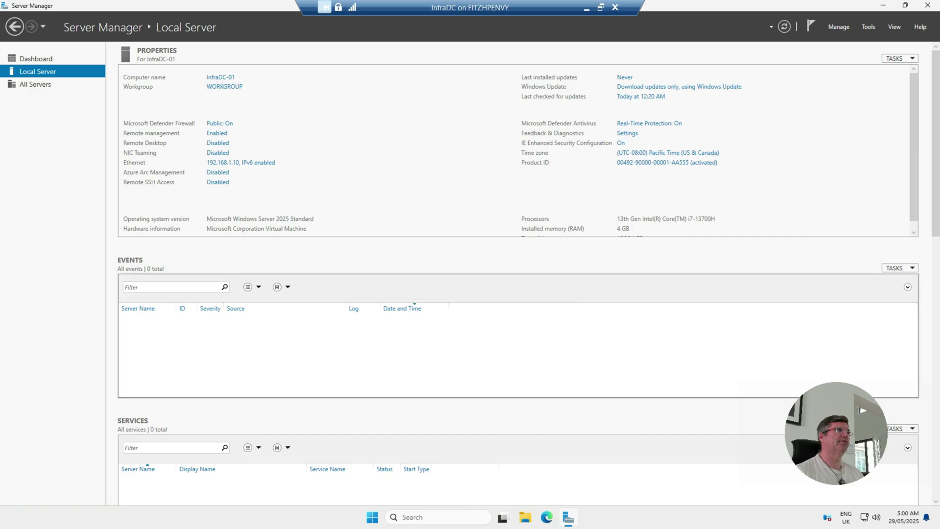
left_click(839, 27)
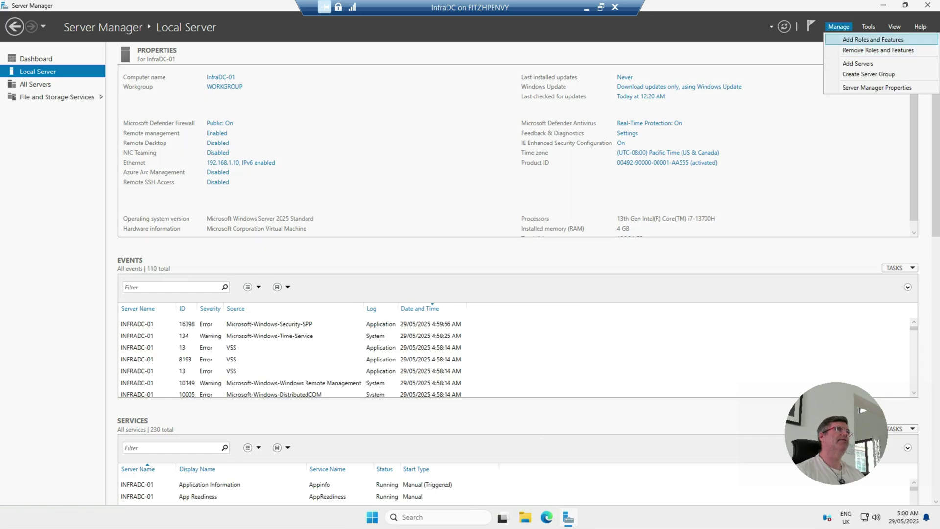
left_click(873, 39)
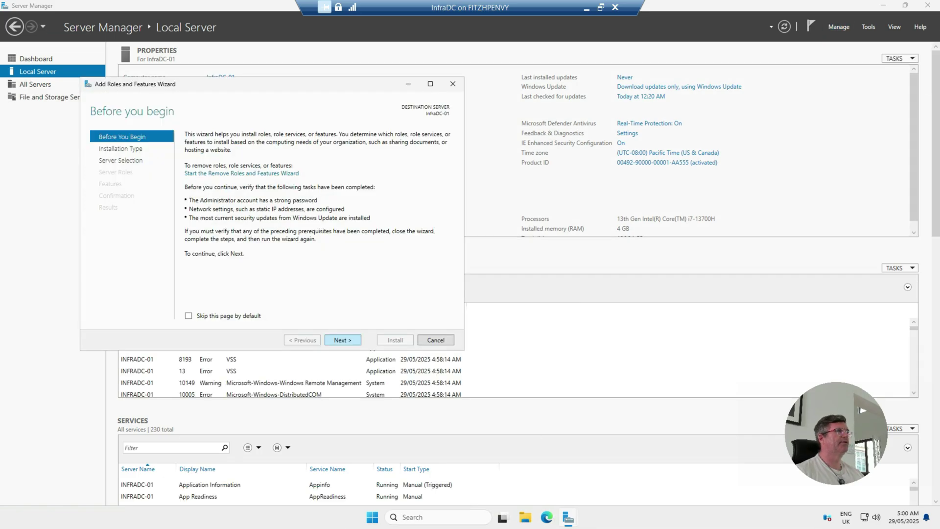
key("Return")
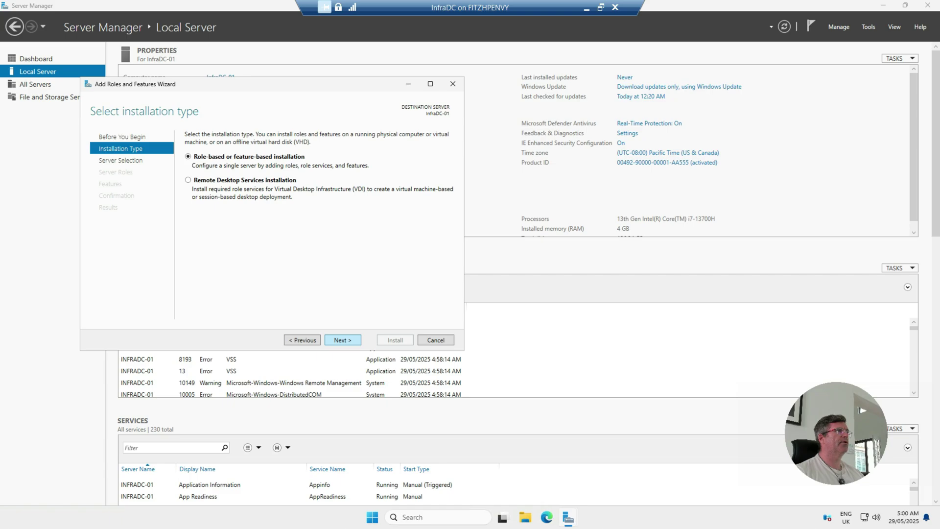
key("Return")
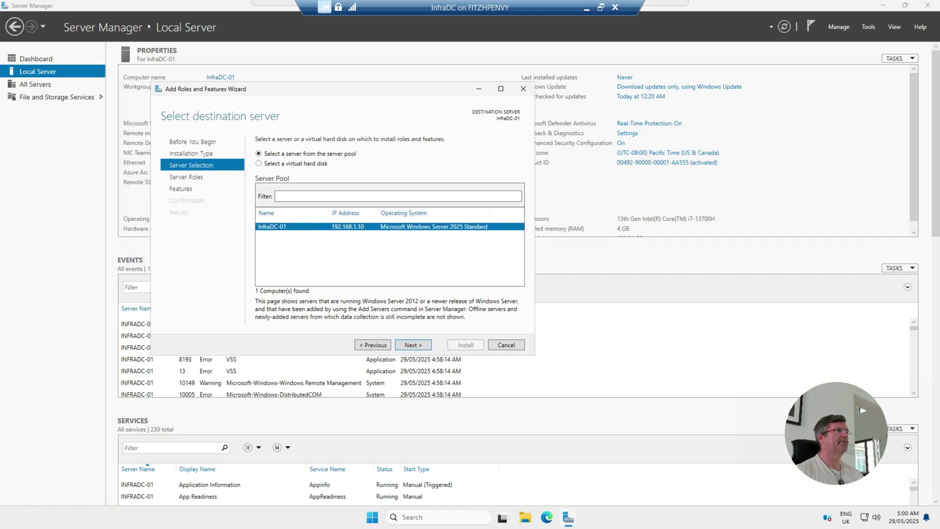
key("Return")
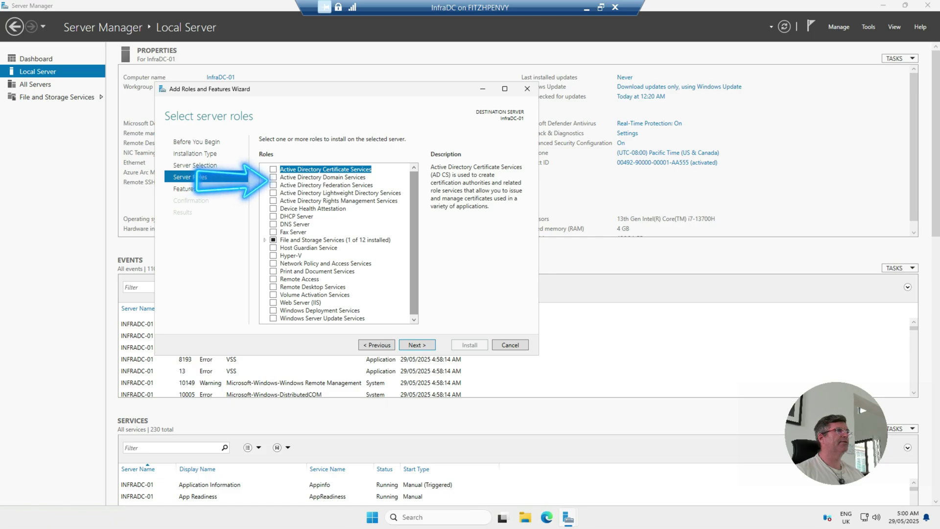
key("Down")
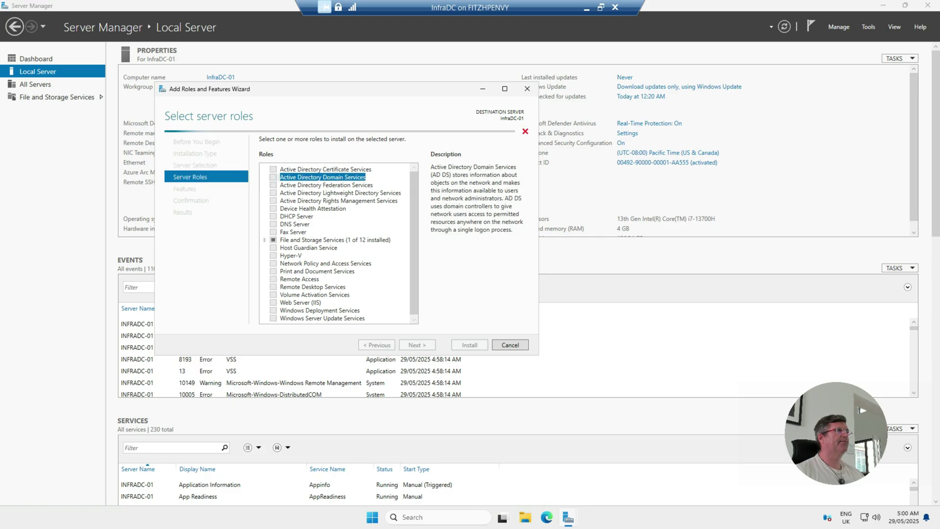
key("space")
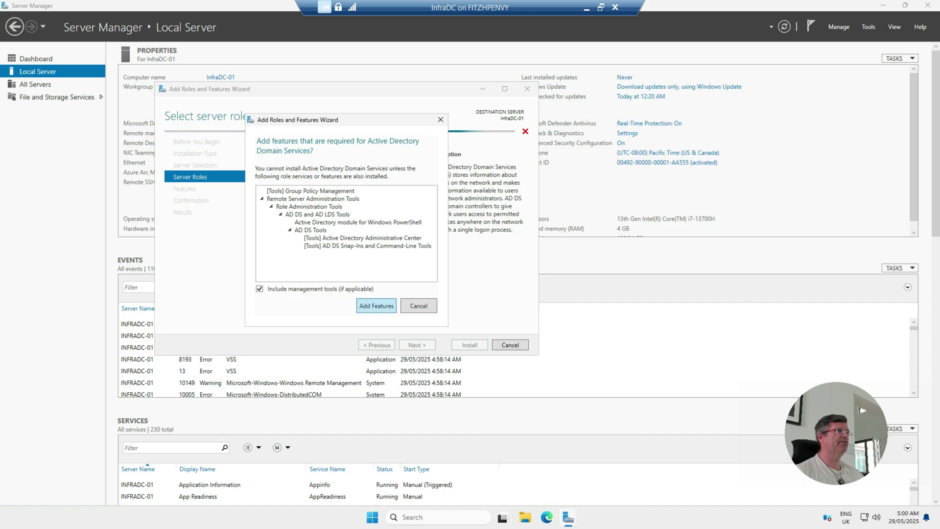
- Accept AD DS required features, tick DNS Server with its tools, and continue to Features
key("Return")
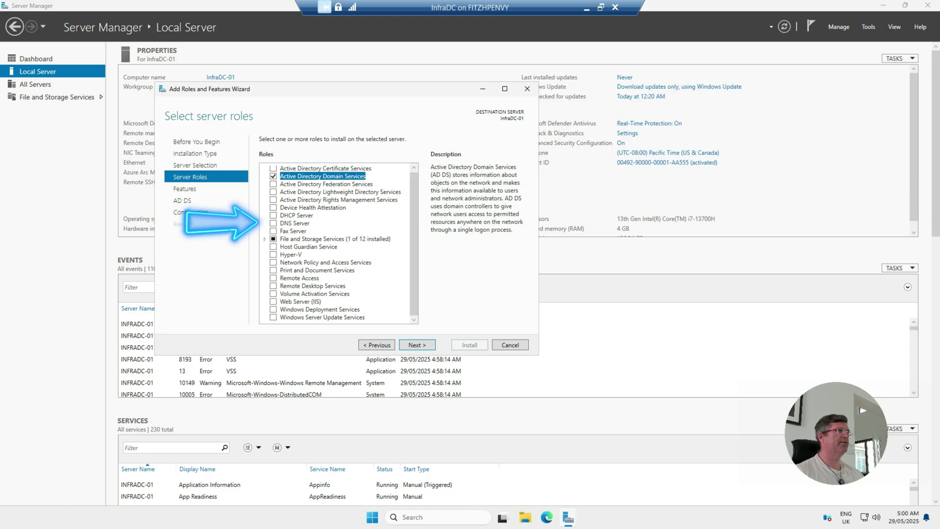
left_click(273, 222)
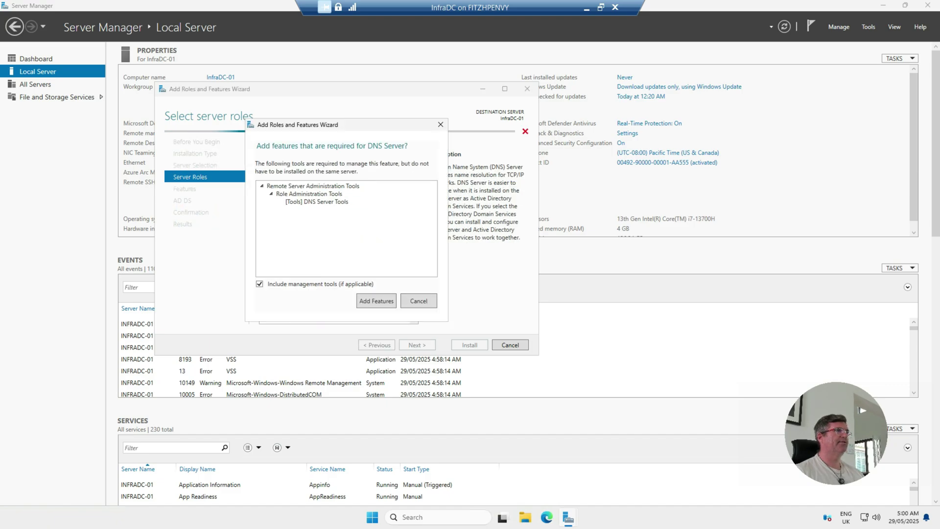
key("Return")
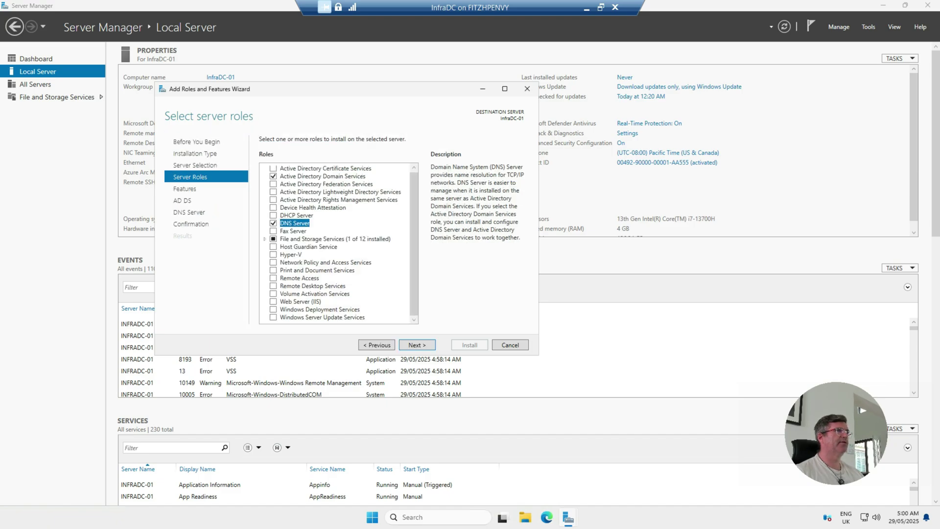
left_click_drag(414, 245, 414, 244)
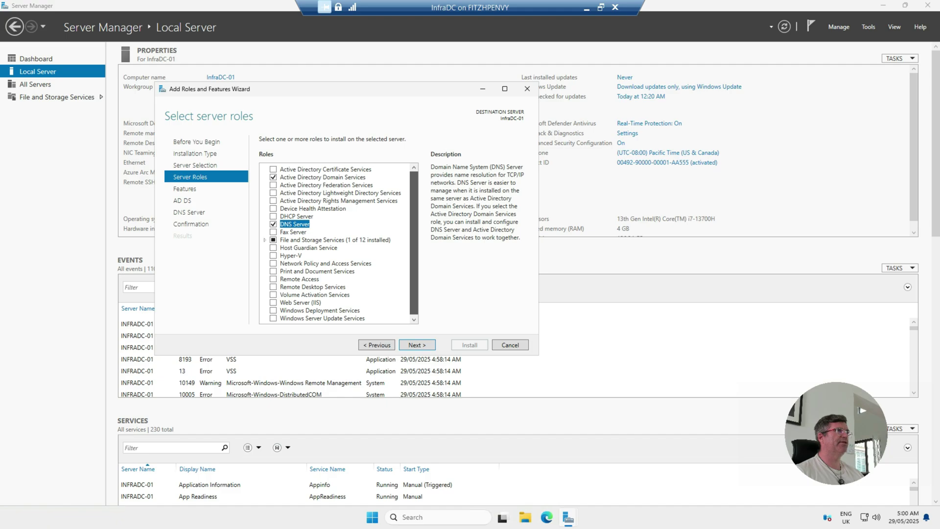
left_click_drag(414, 243, 413, 244)
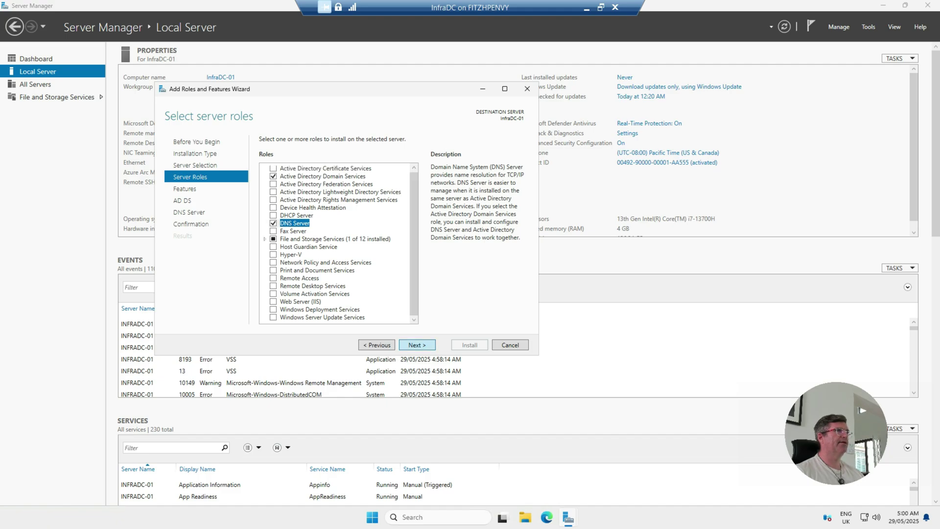
key("Return")
left_click_drag(414, 191, 413, 247)
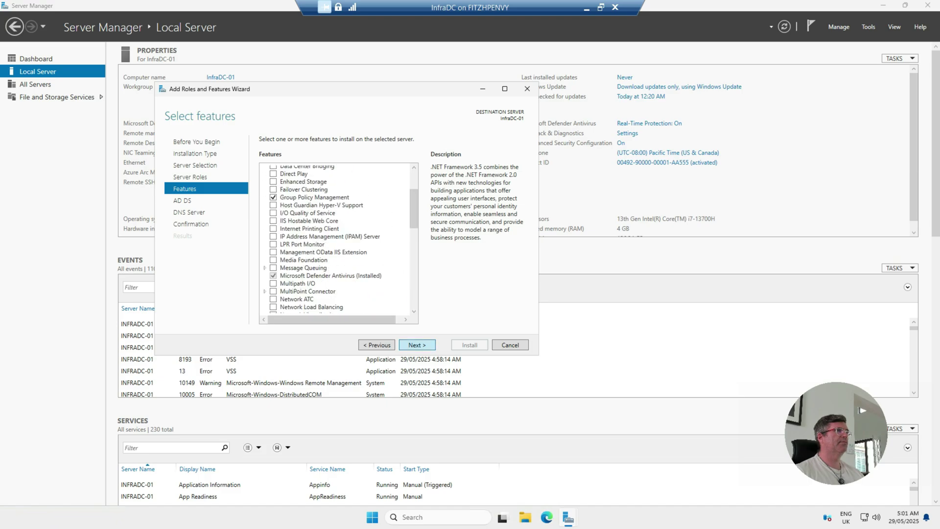
- Pass the Features, AD DS and DNS Server pages and install the roles on InfraDC-01
left_click(416, 345)
left_click(417, 344)
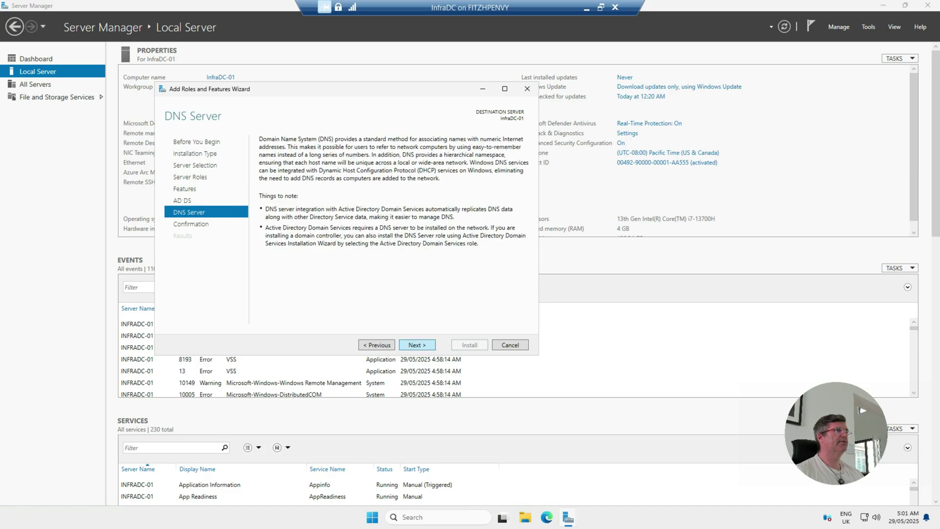
left_click(417, 344)
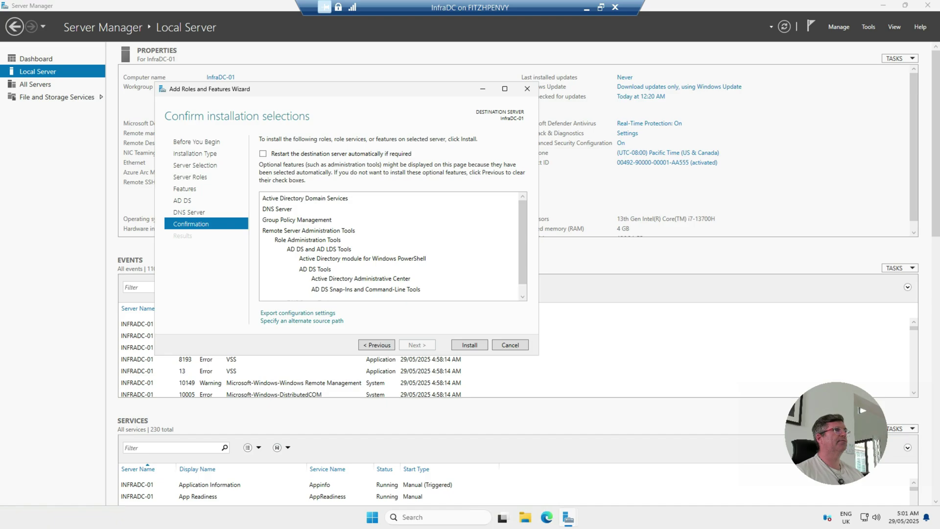
left_click(469, 345)
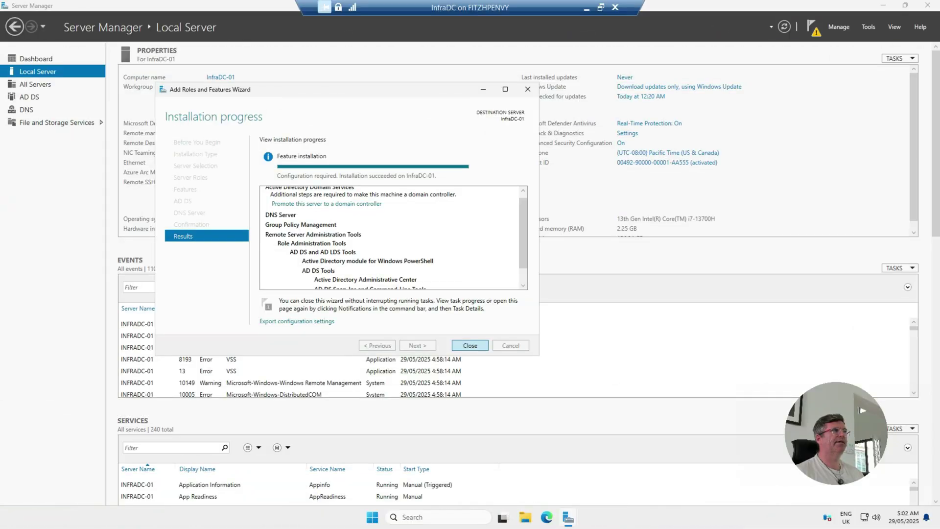
- Close the finished installer and launch 'Promote this server to a domain controller'
key("Return")
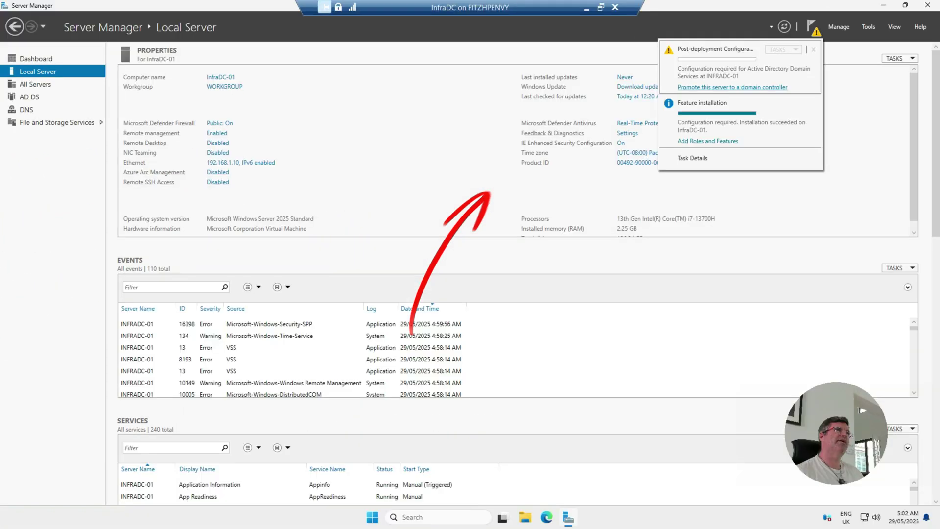
left_click(558, 161)
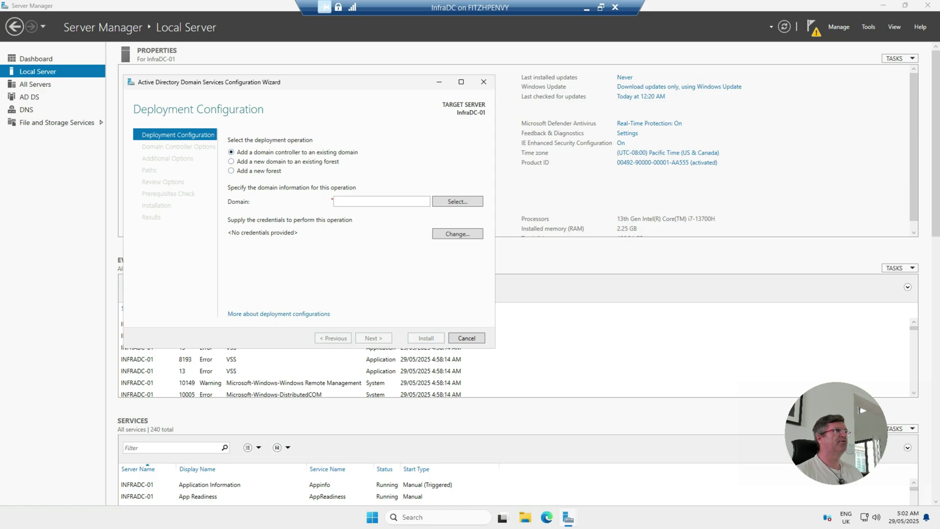
- Choose 'Add a new forest' with root domain Infrasos.com and continue
left_click(231, 171)
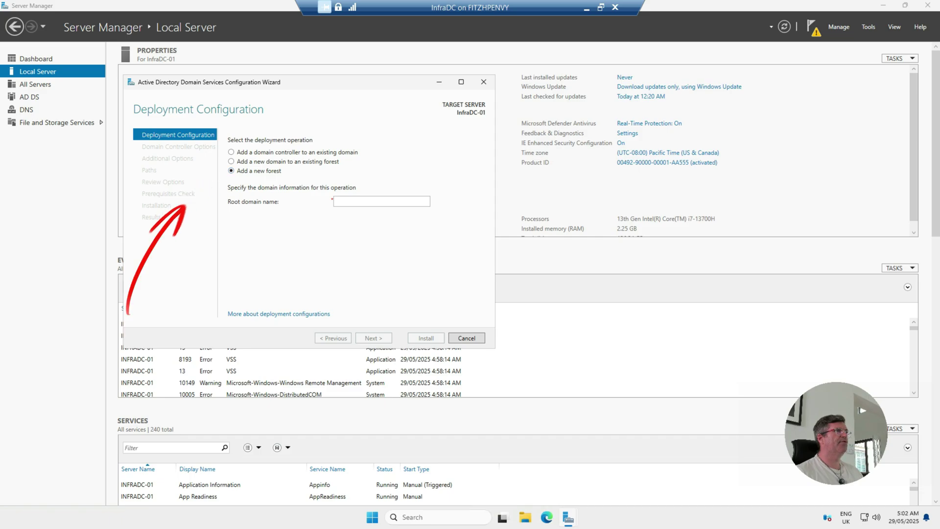
left_click(382, 202)
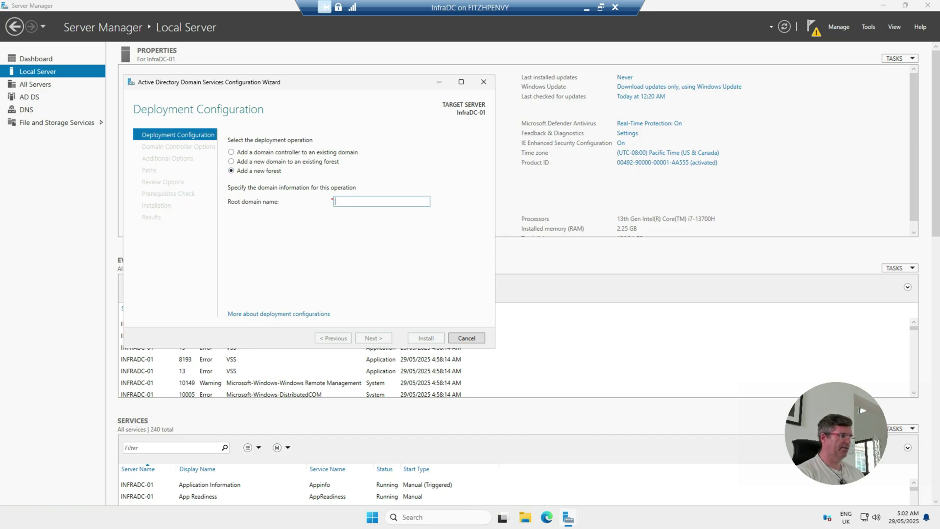
type("Infrasos")
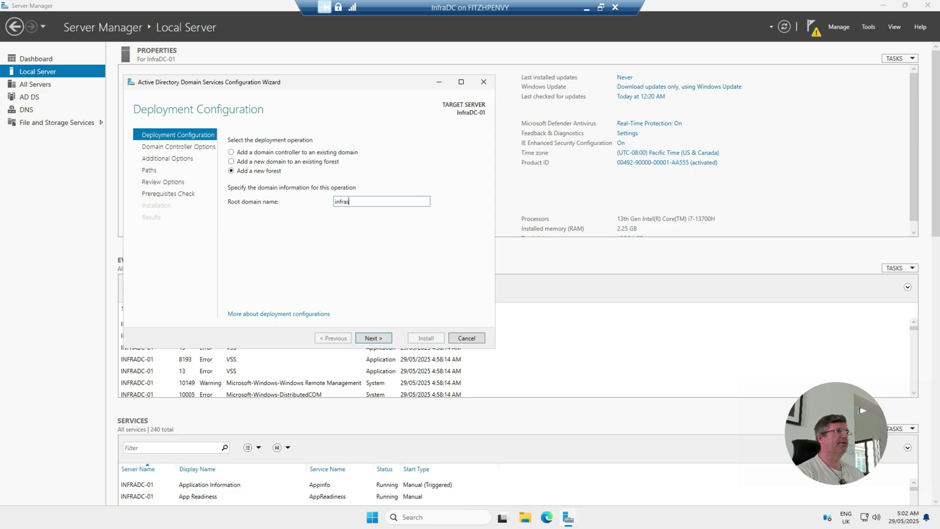
type(".com")
key("Return")
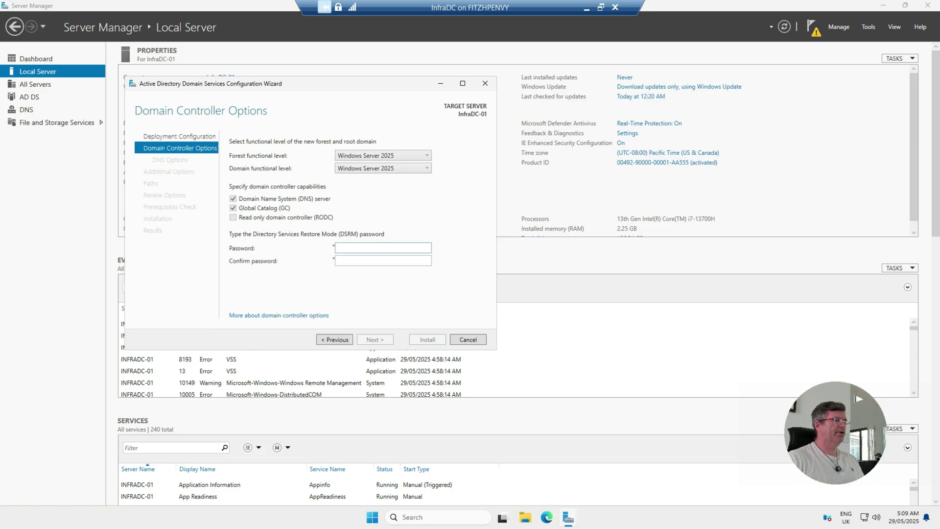
- Enter and confirm the Directory Services Restore Mode password, then continue to DNS Options
type("P")
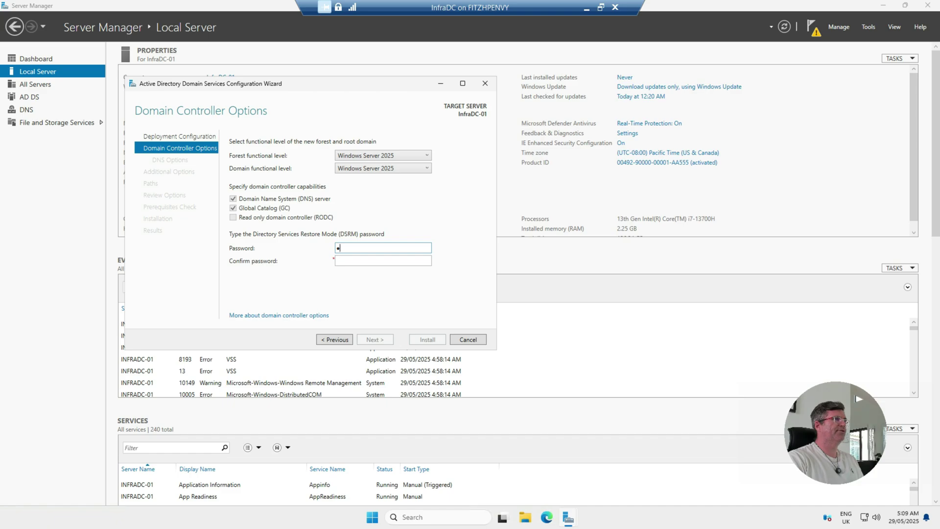
type("as")
key("BackSpace")
key("BackSpace")
key("BackSpace")
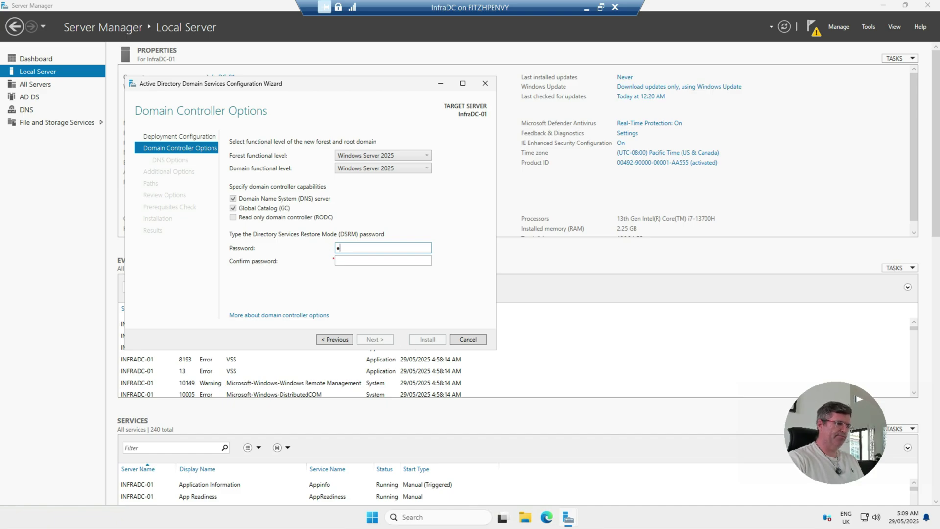
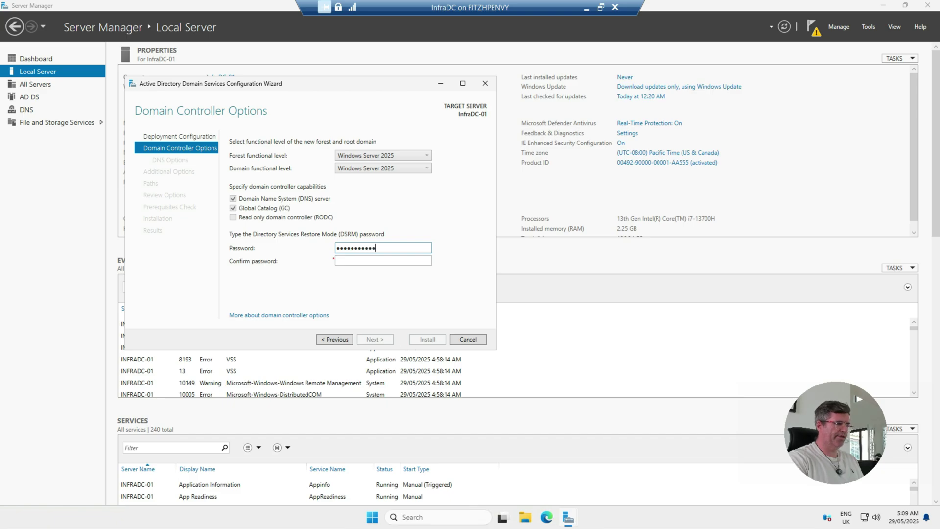
key("Tab")
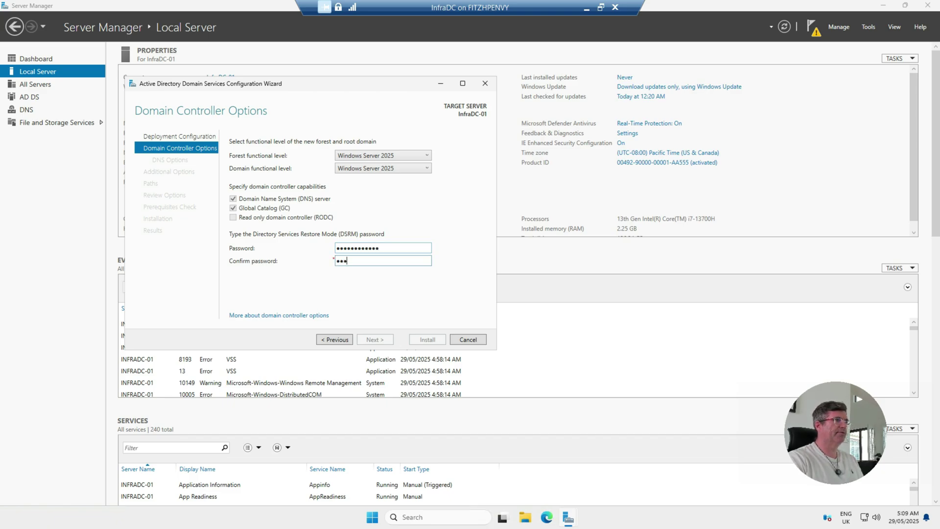
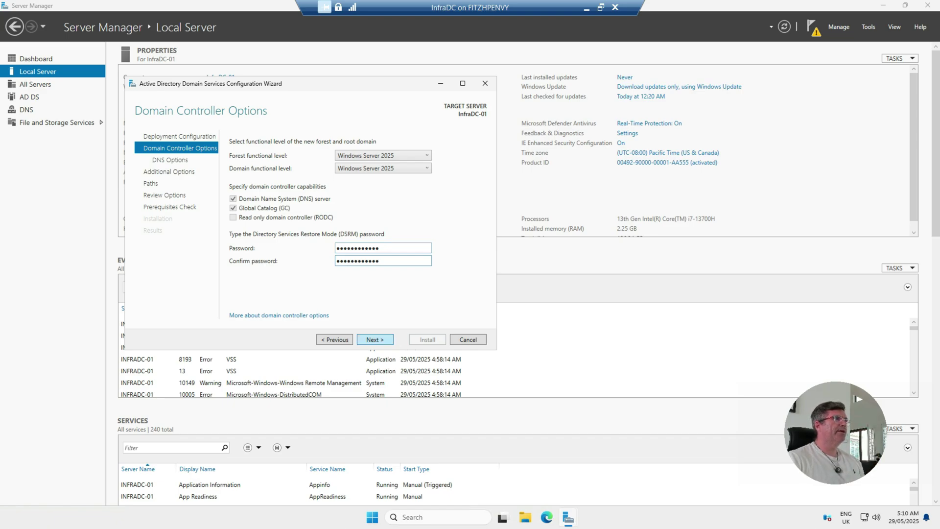
key("Return")
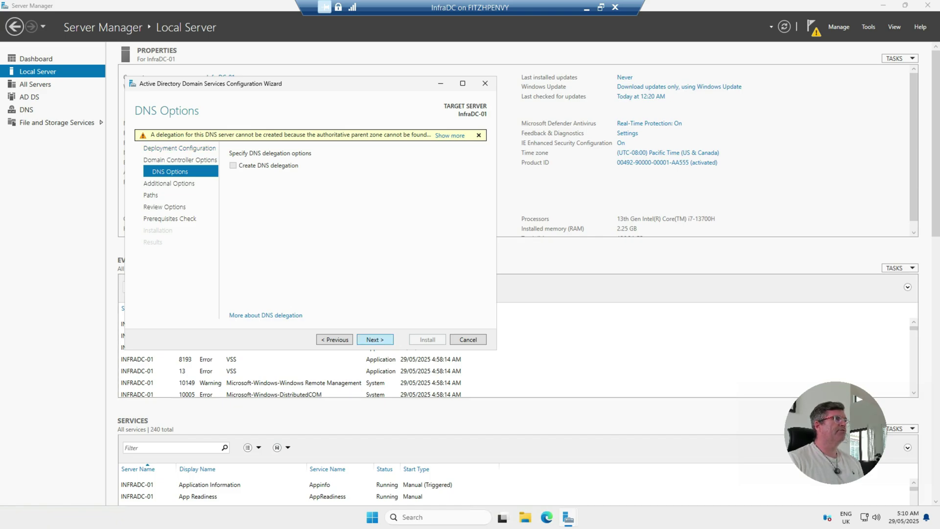
- Keep the INFRASOS NetBIOS name and default folder paths, review the options, and run the prerequisites check
key("Return")
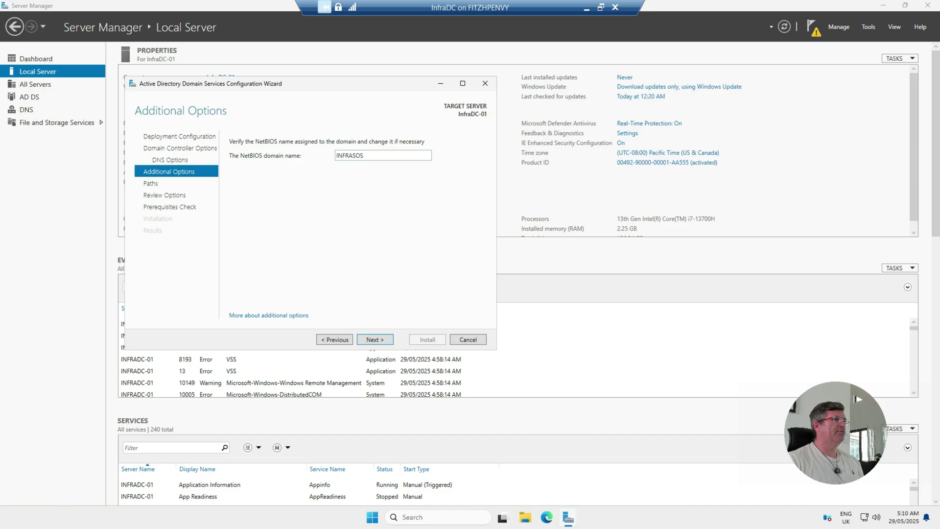
key("Return")
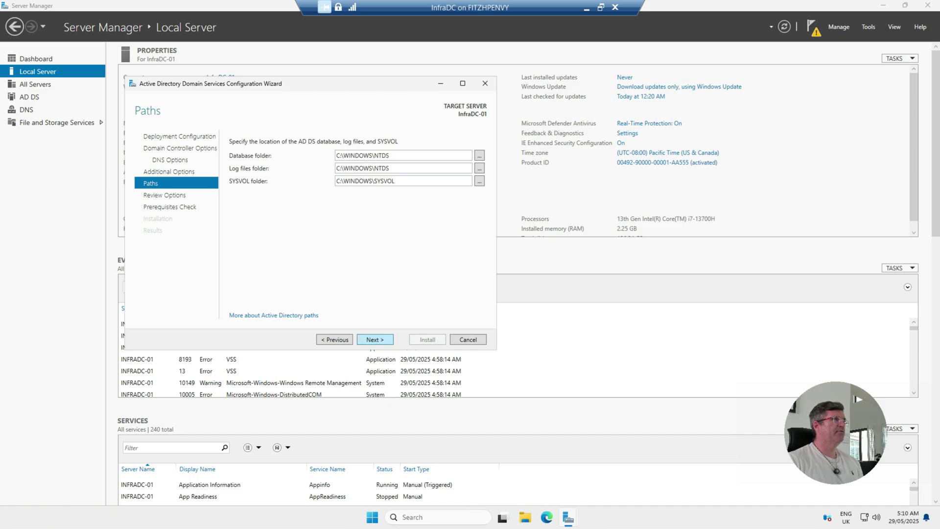
key("Return")
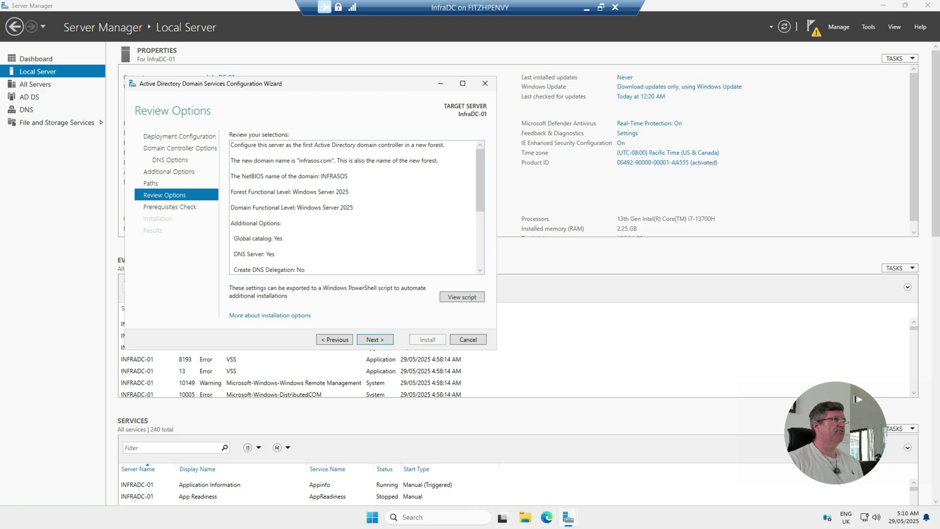
left_click_drag(480, 180, 480, 235)
key("Return")
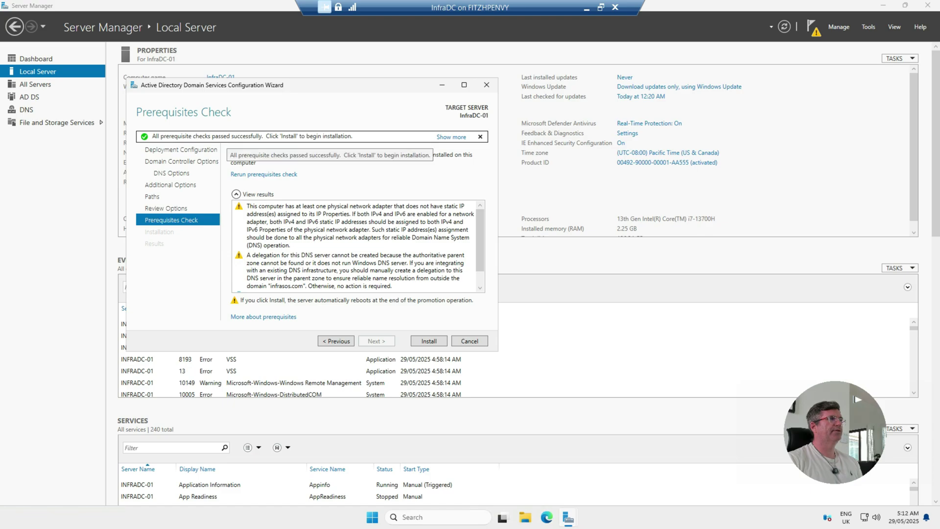
- Install the domain controller and let the server reboot to the INFRASOS sign-in screen
key("Return")
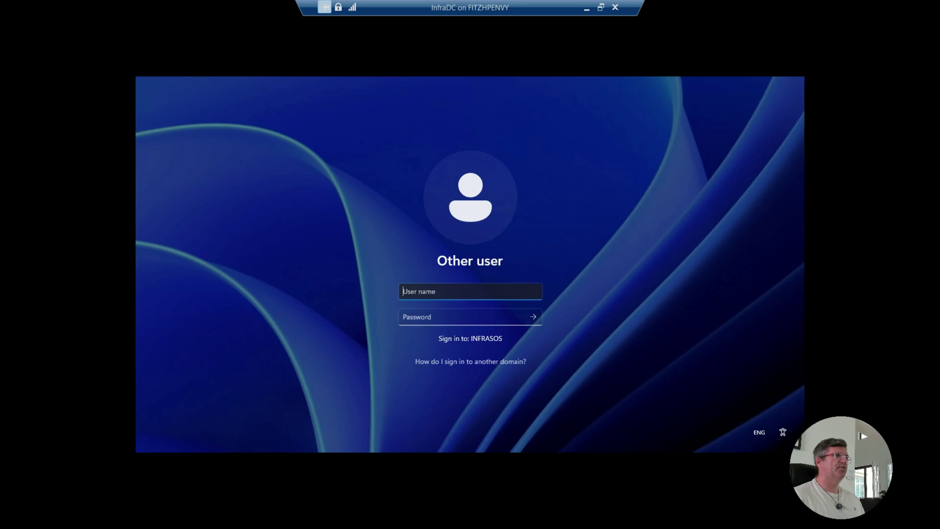
- Sign in to INFRASOS as administrator with the account password
left_click(470, 362)
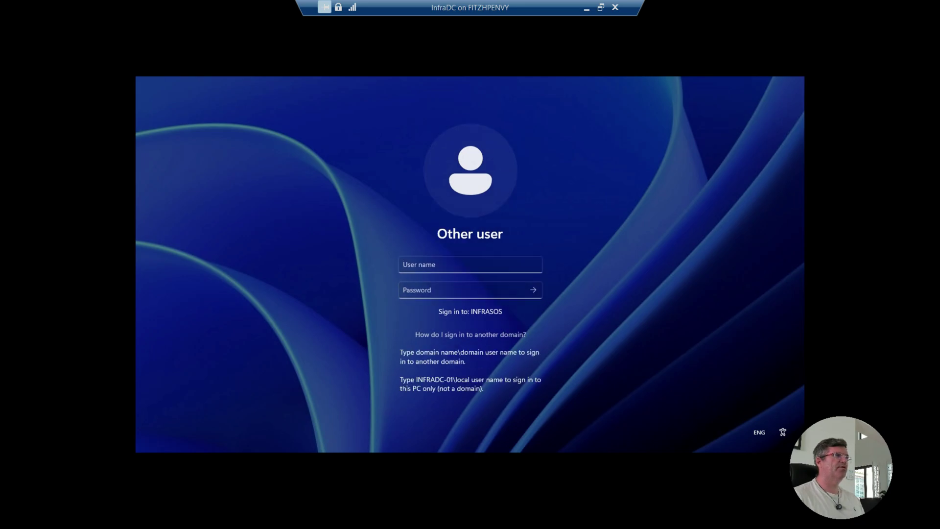
left_click(470, 264)
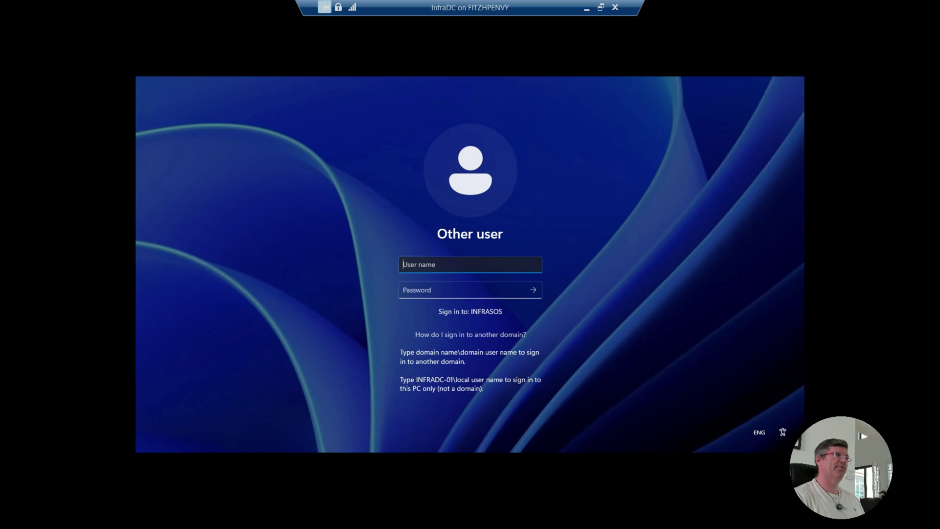
type("administrator")
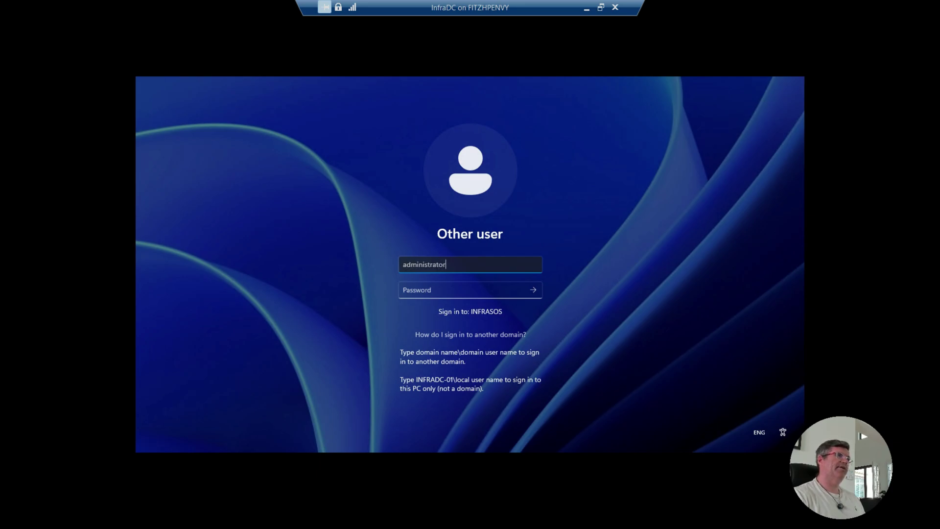
key("Tab")
type("••••••••••")
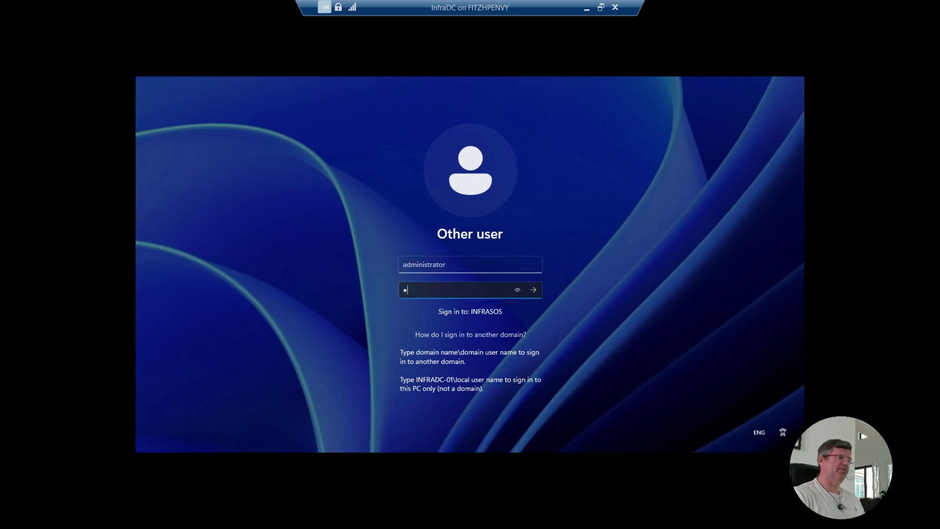
key("Return")
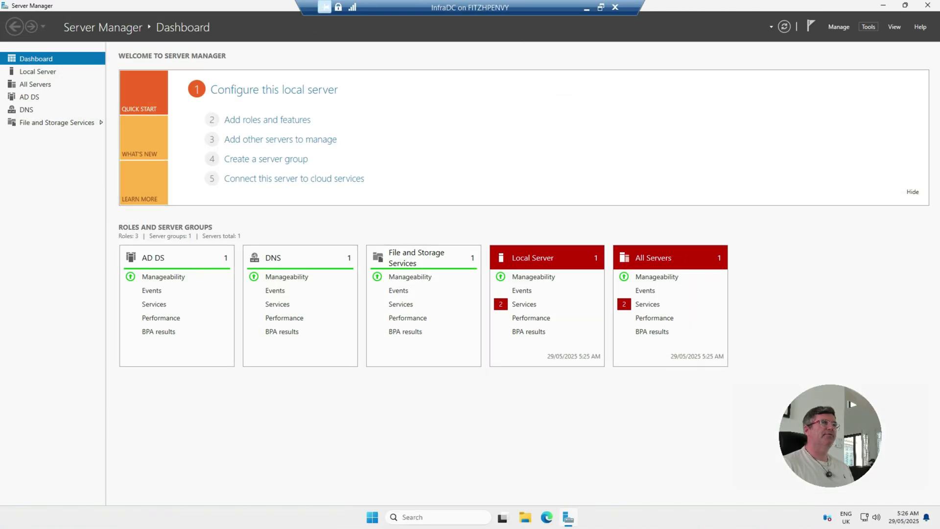
- Launch Active Directory Users and Computers and widen its window, tree pane, Name and Description columns
left_click(868, 27)
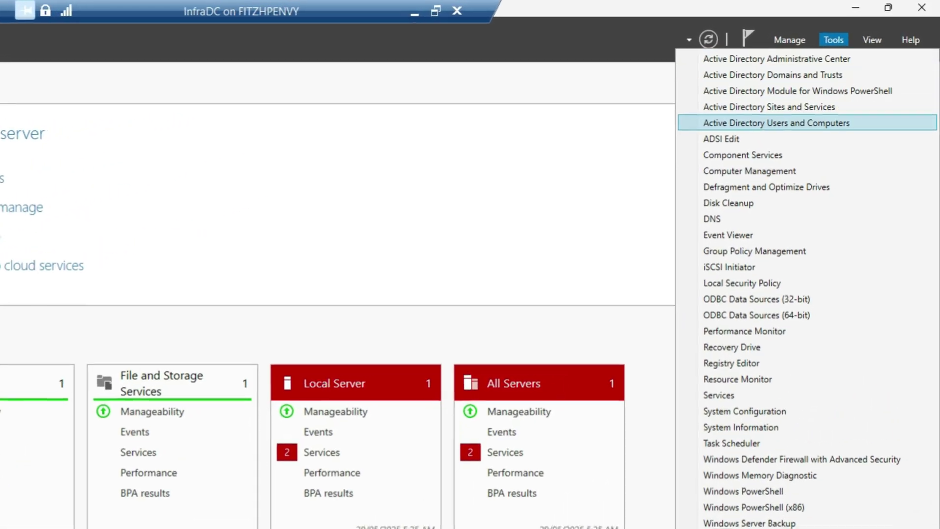
left_click(787, 115)
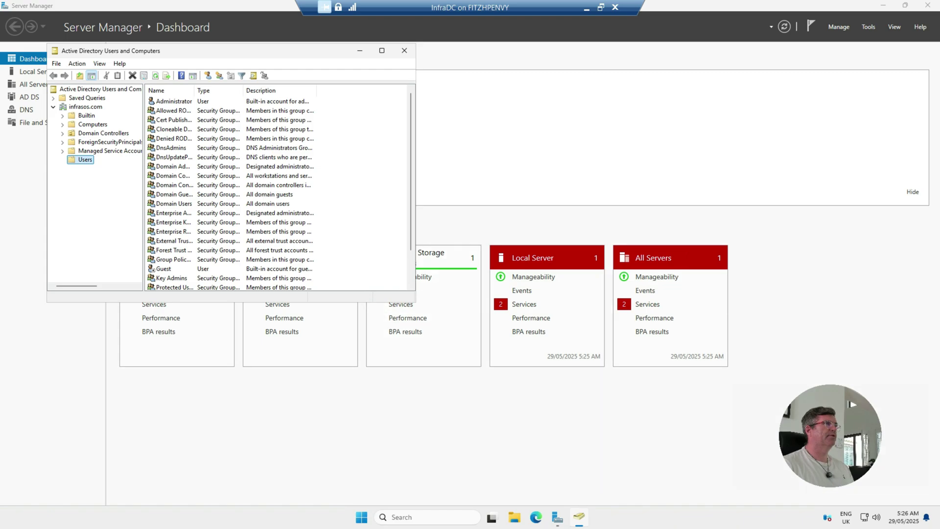
left_click_drag(415, 302, 684, 403)
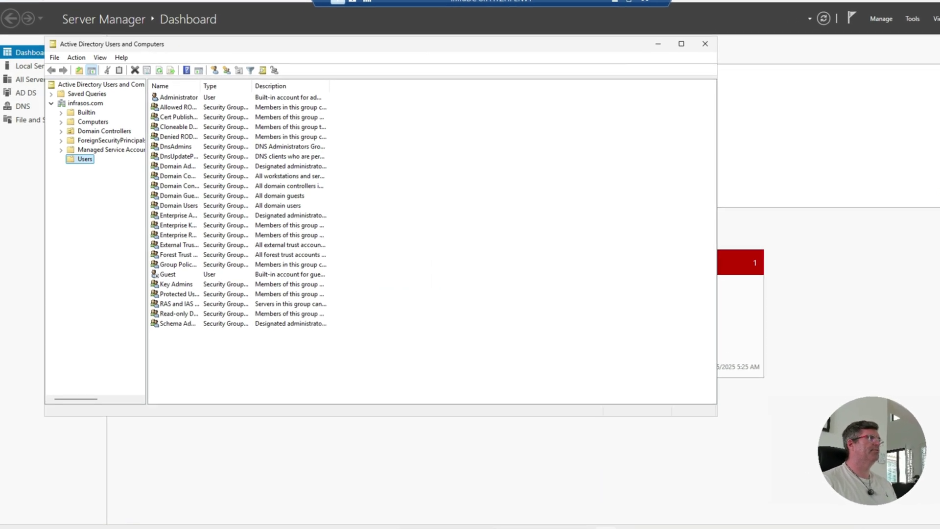
left_click_drag(145, 245, 182, 244)
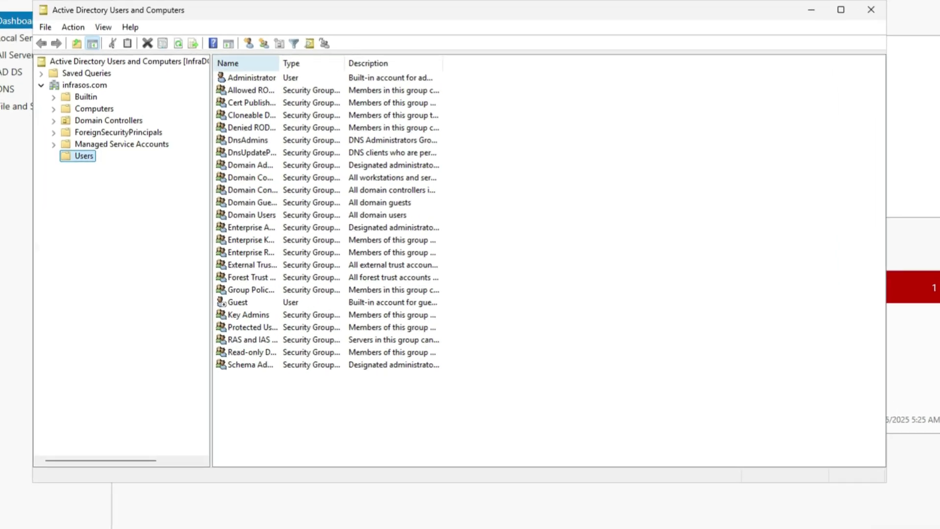
left_click_drag(273, 66, 294, 67)
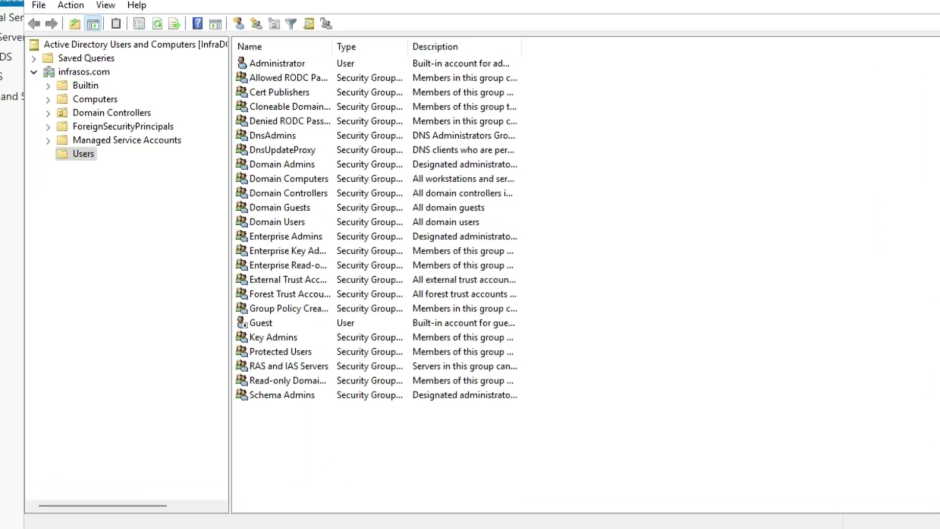
left_click_drag(506, 51, 627, 51)
- Check Administrator's Domain Admins membership, then browse the Builtin and infrasos.com containers
double_click(302, 49)
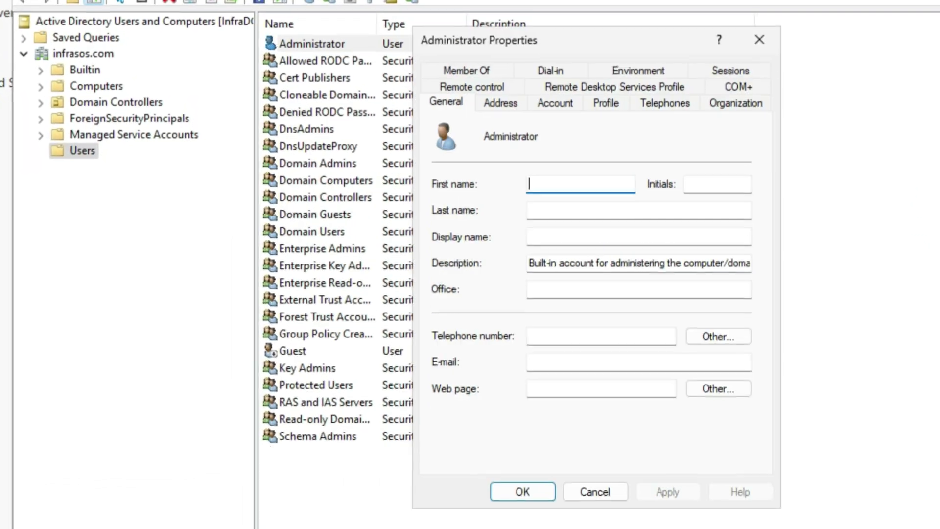
left_click(449, 105)
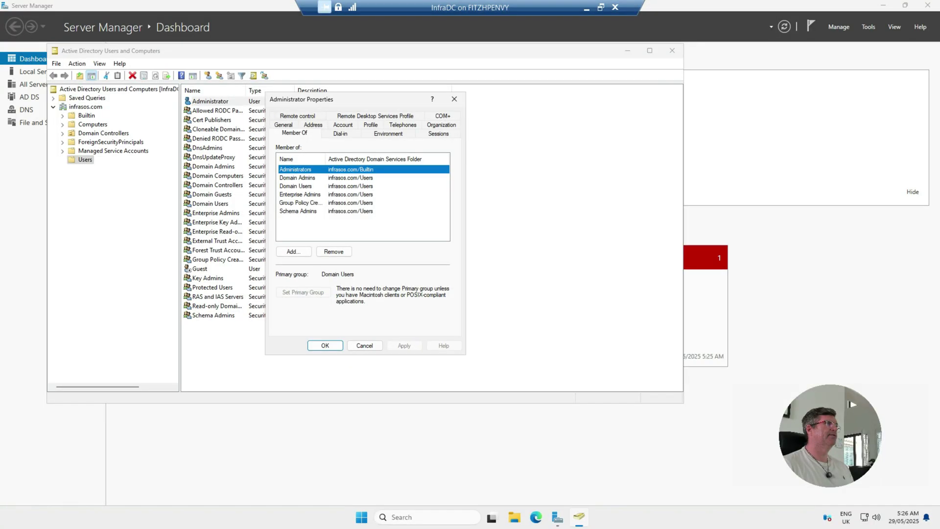
left_click(297, 177)
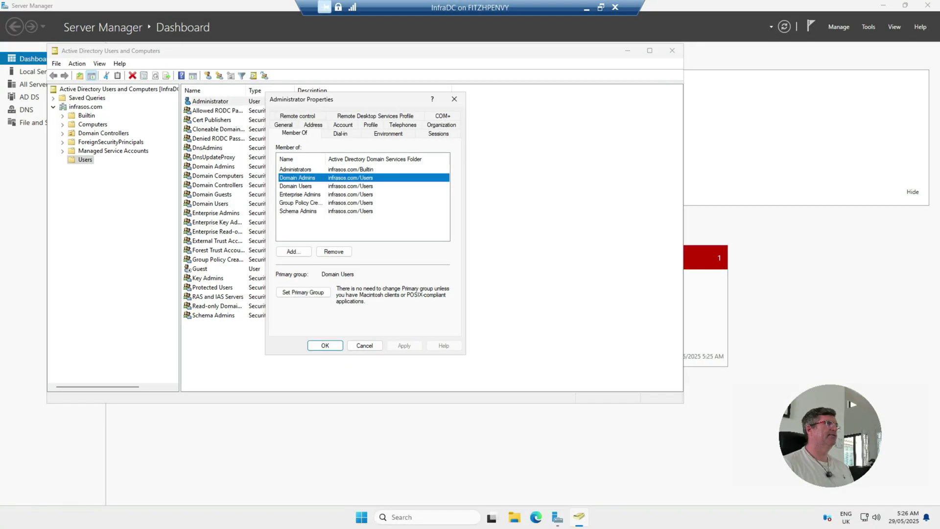
left_click(364, 345)
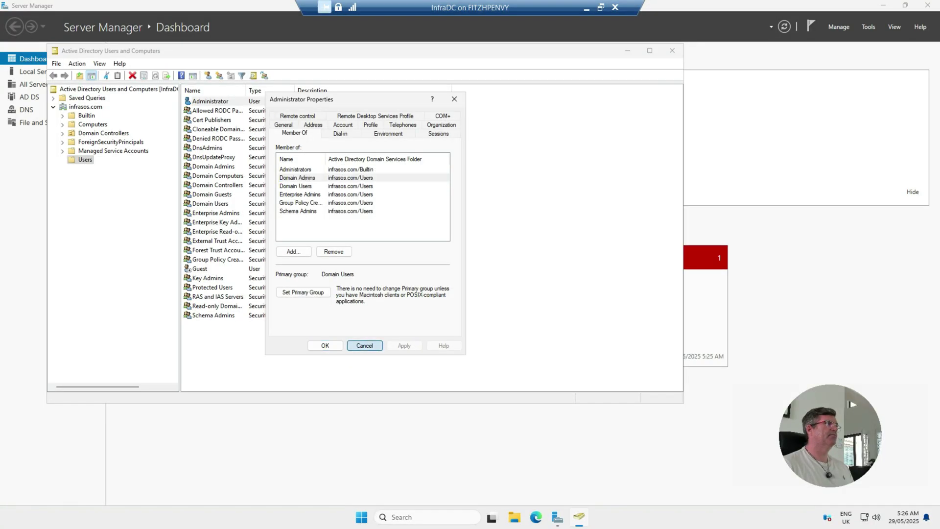
left_click(87, 115)
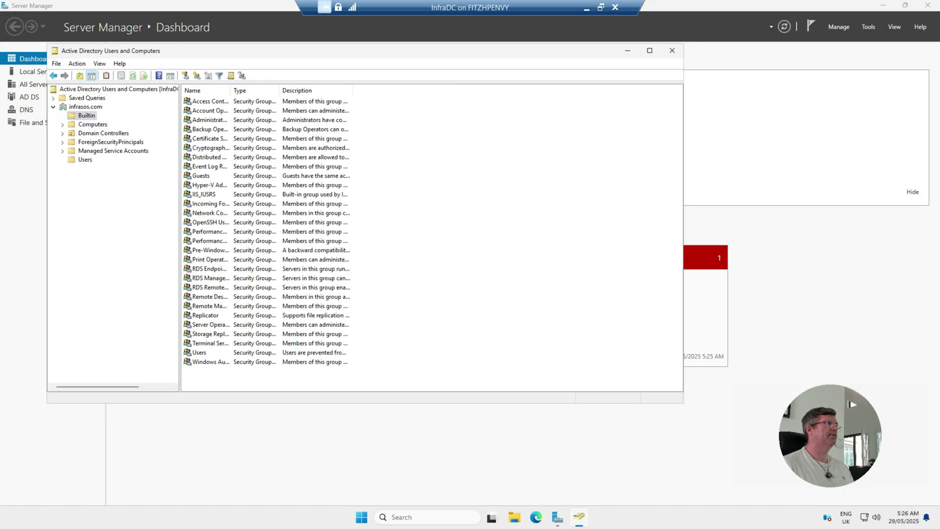
left_click(86, 106)
left_click_drag(293, 51, 358, 61)
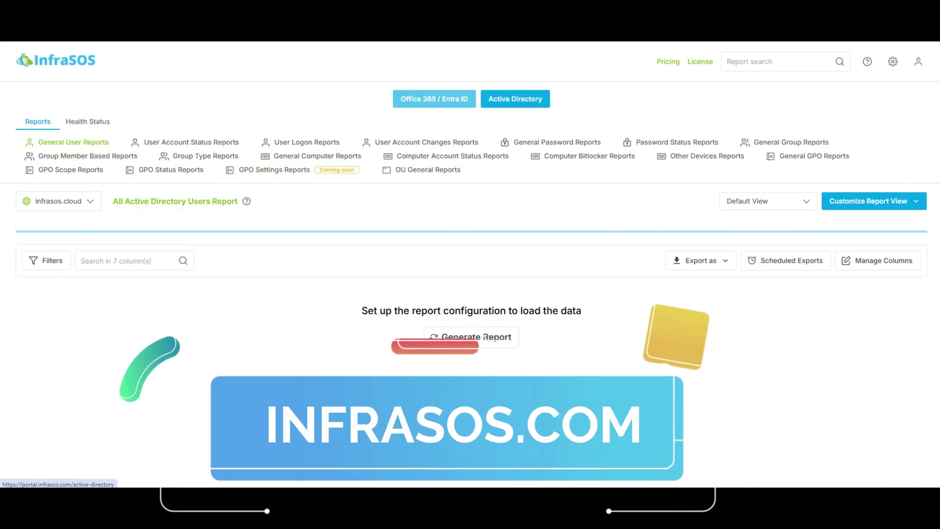
- Switch to the Health Status dashboards and scroll through the passed and failed checks table
mouse_move(191, 142)
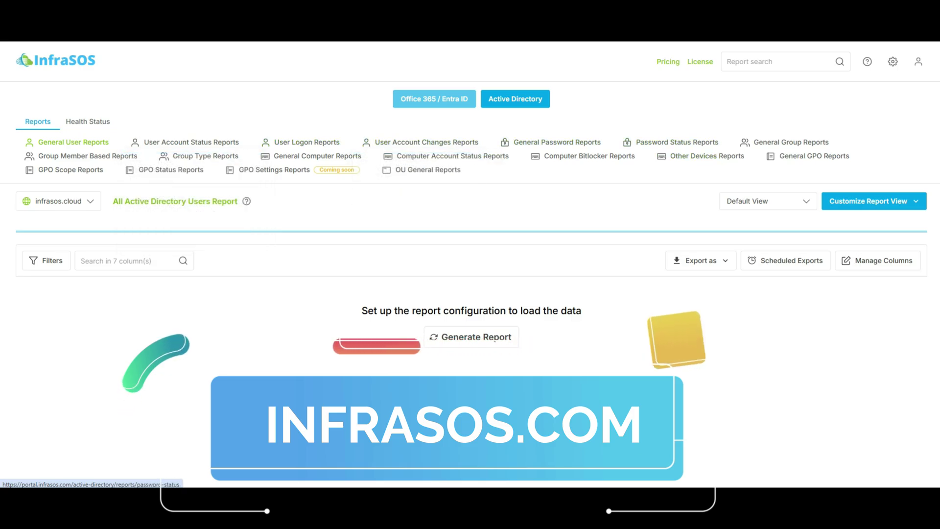
left_click(88, 121)
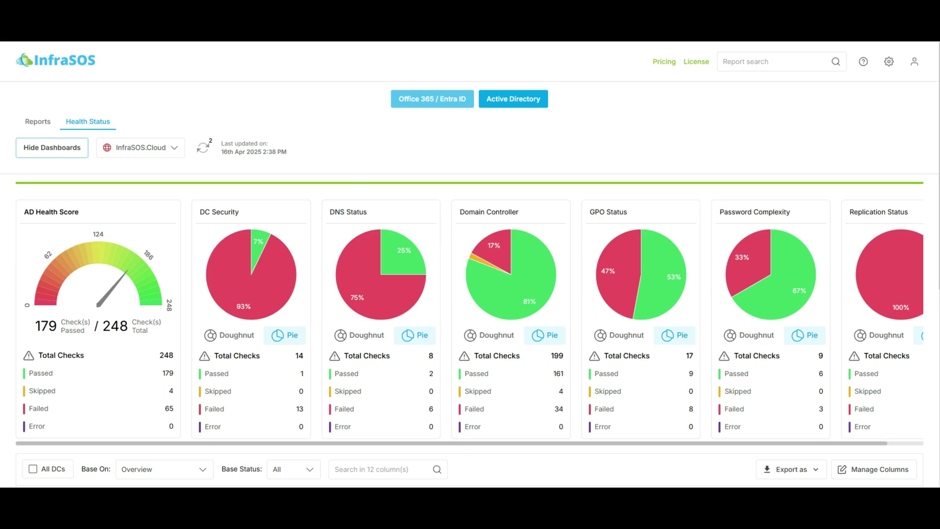
scroll(470, 264, "down", 5)
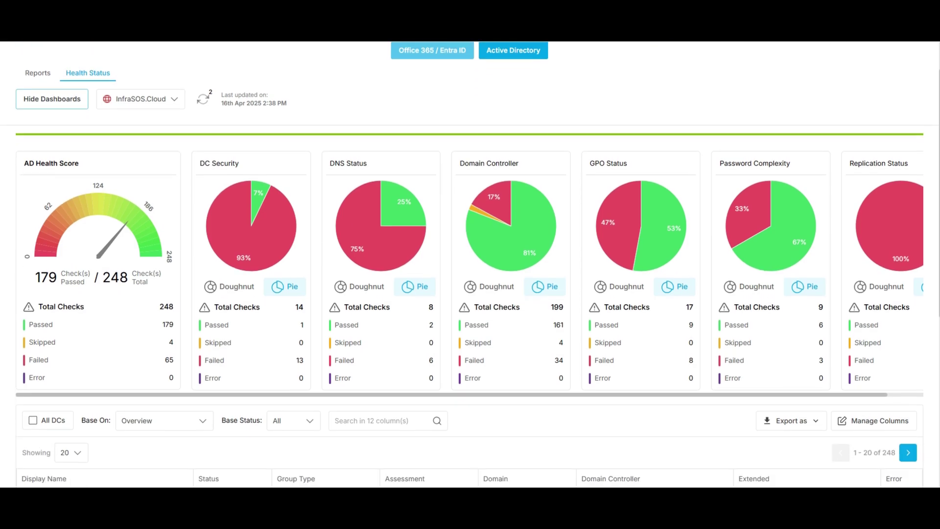
scroll(470, 265, "down", 3)
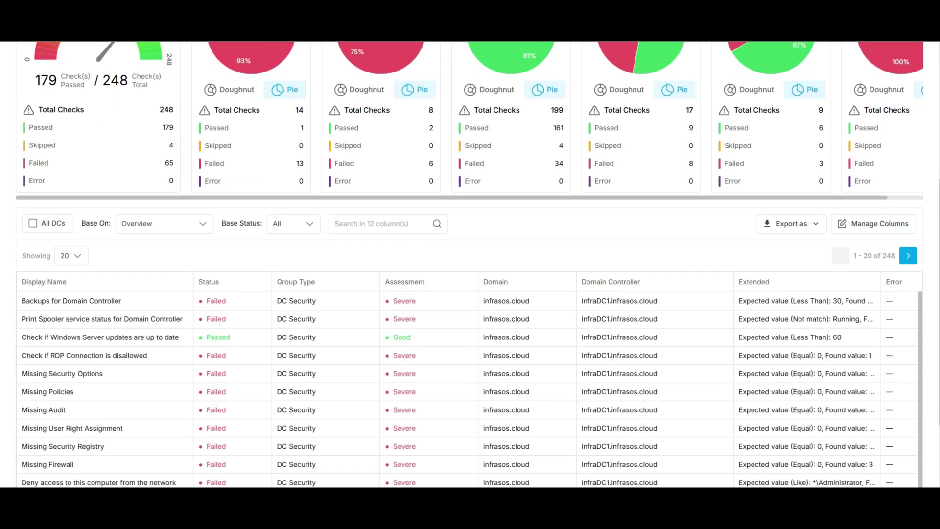
scroll(470, 338, "down", 2)
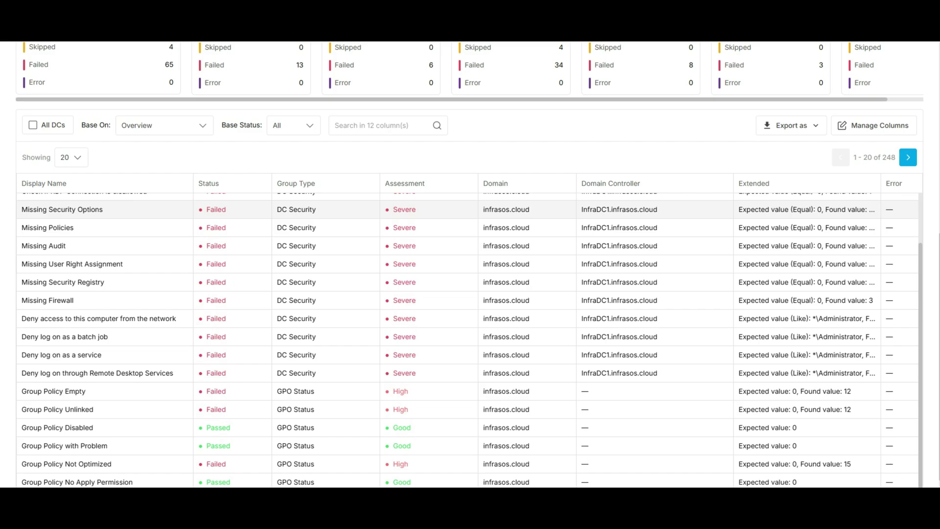
scroll(470, 338, "up", 2)
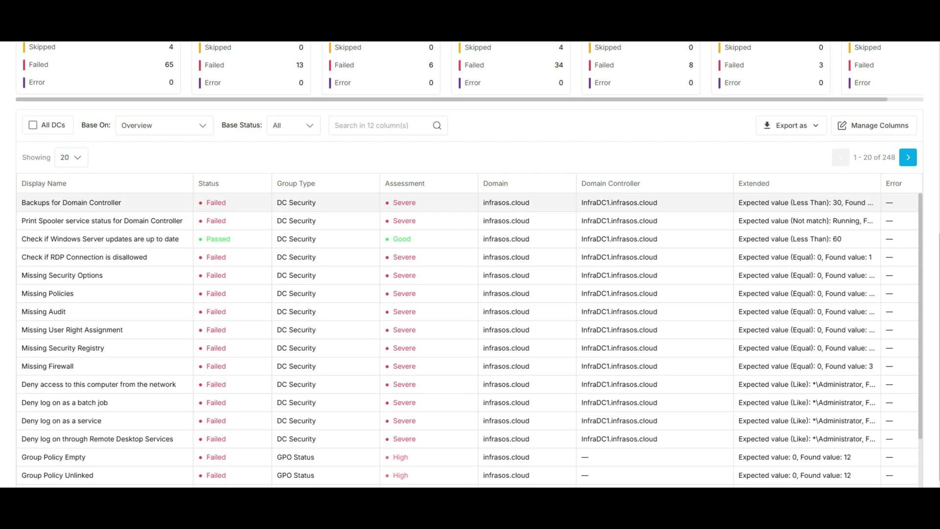
scroll(470, 264, "up", 6)
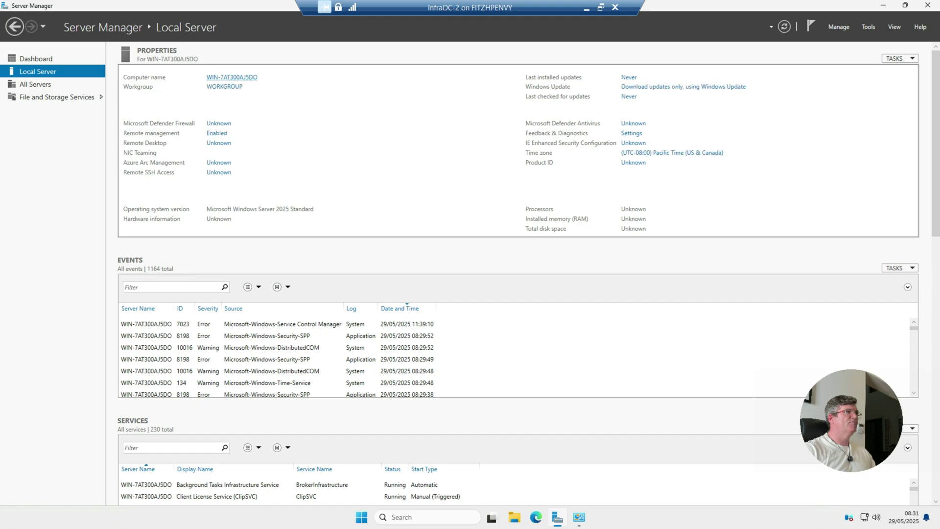
- Rename the computer to InfraDC-2 and restart the server now to apply it
left_click(232, 77)
left_click(272, 221)
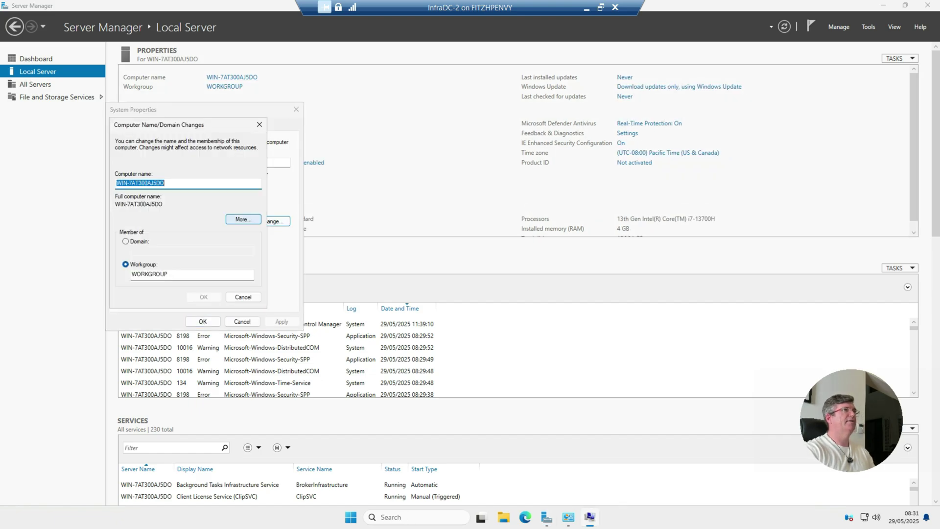
type("Infra")
key("Caps_Lock")
type("DC")
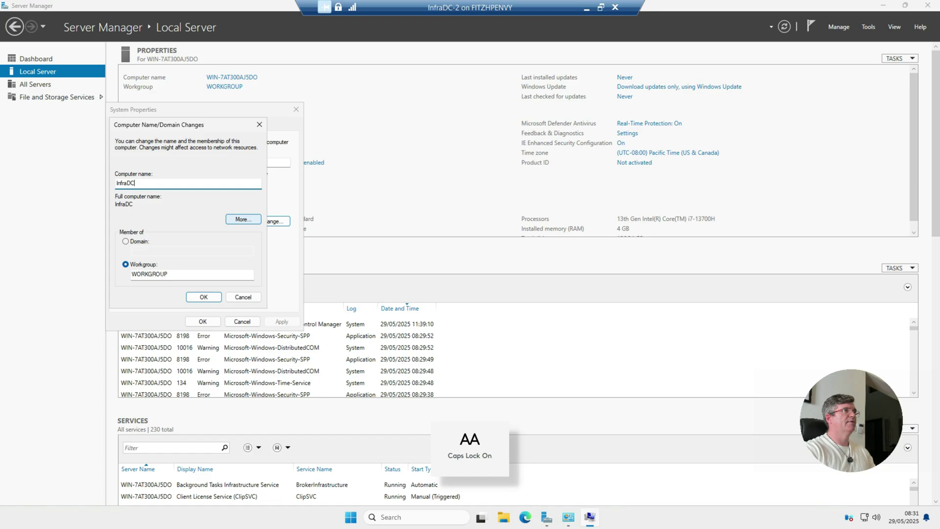
type("-2")
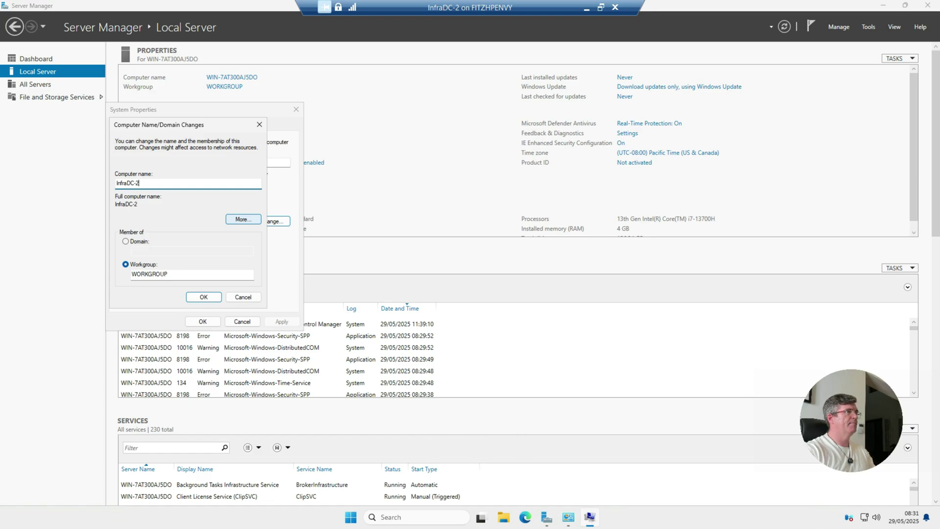
key("Return")
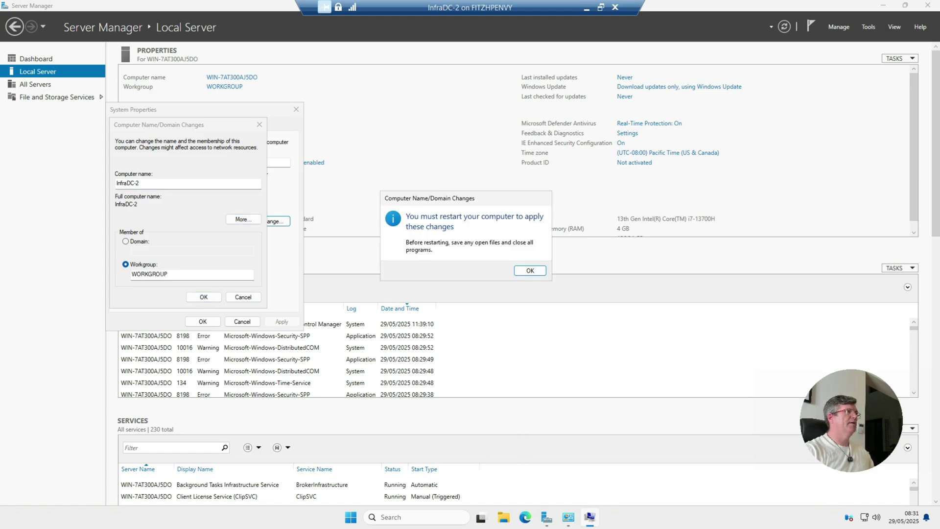
key("Return")
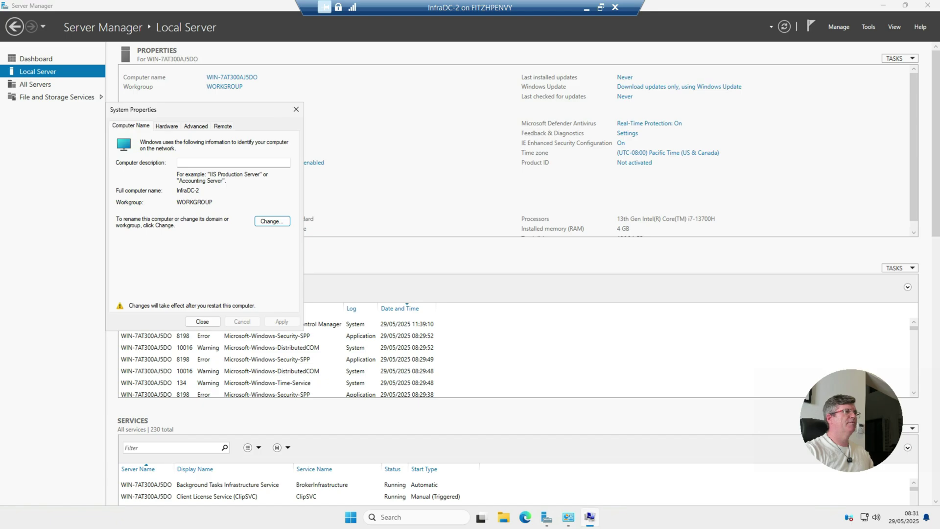
key("Return")
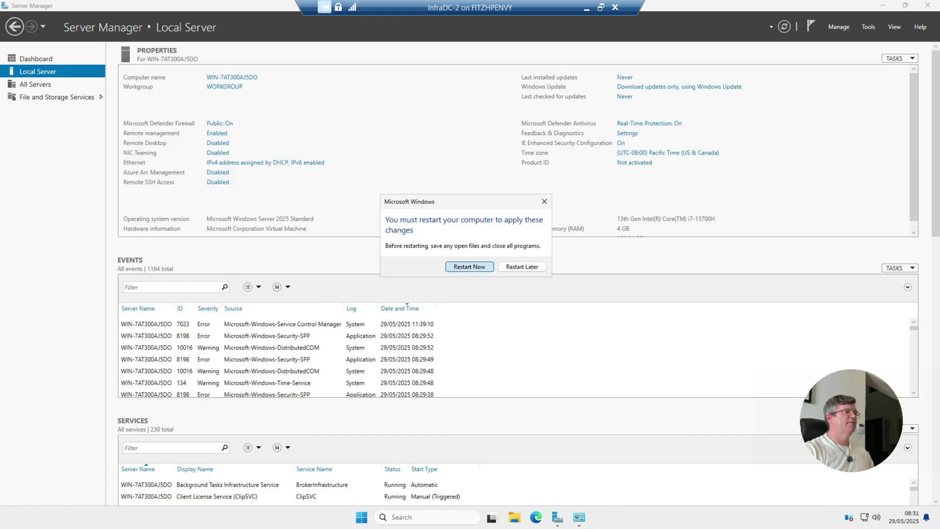
key("Return")
- Sign in with the account password and switch the VM connection to full screen
type("••••••••••••")
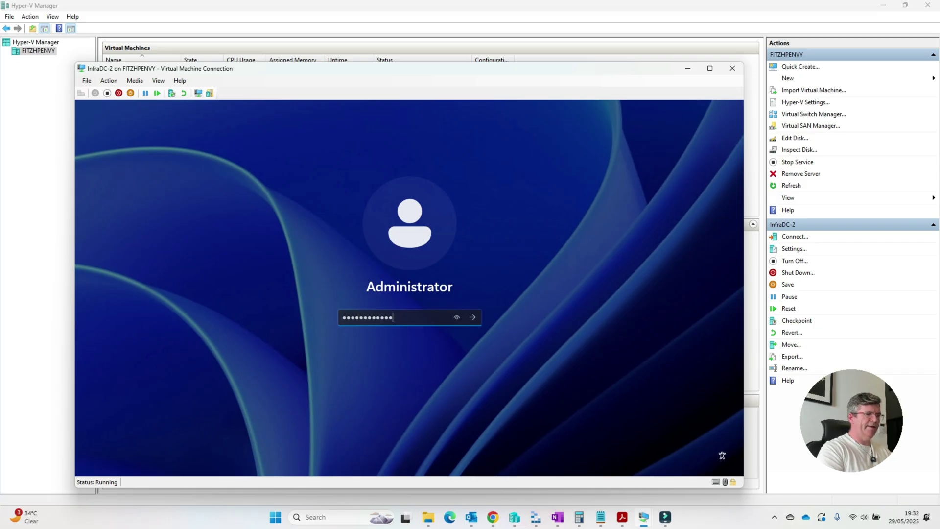
key("Return")
left_click(160, 81)
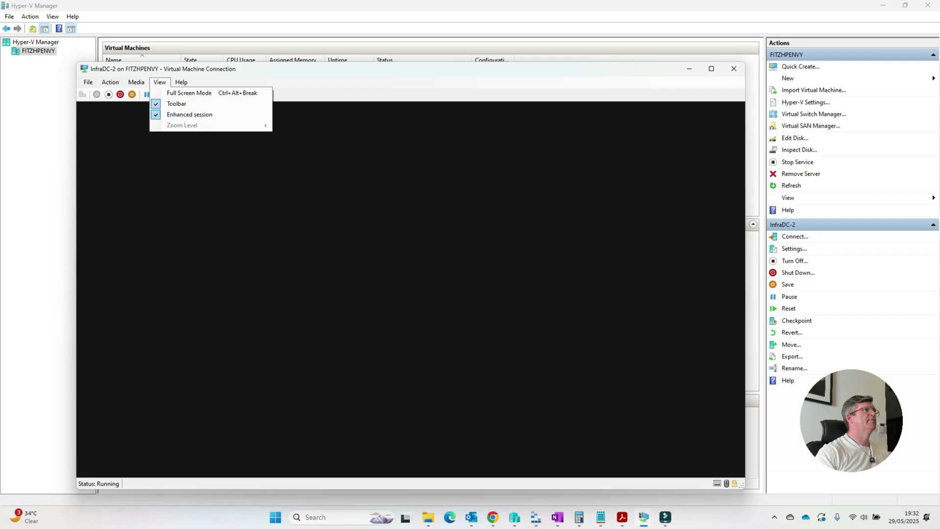
left_click(189, 92)
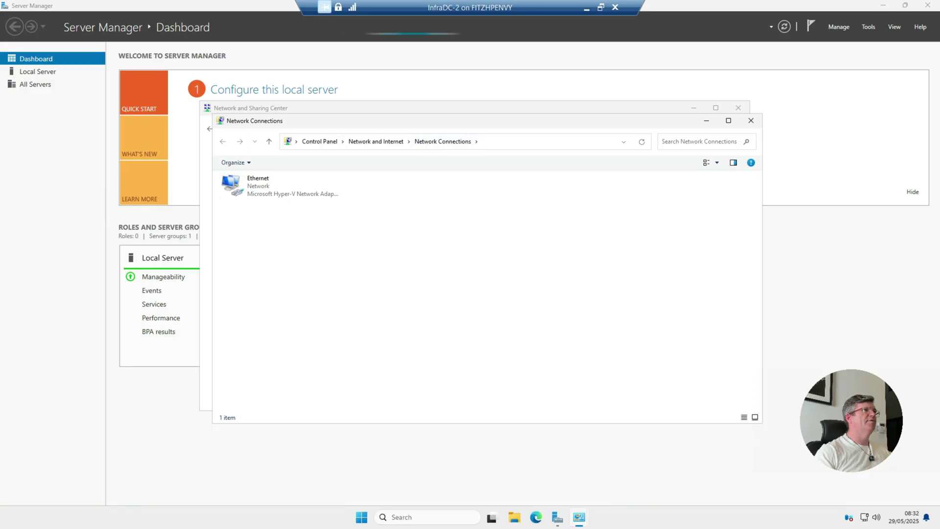
- Give the Ethernet adapter's IPv4 a fixed address of 192.168.1.11
right_click(252, 186)
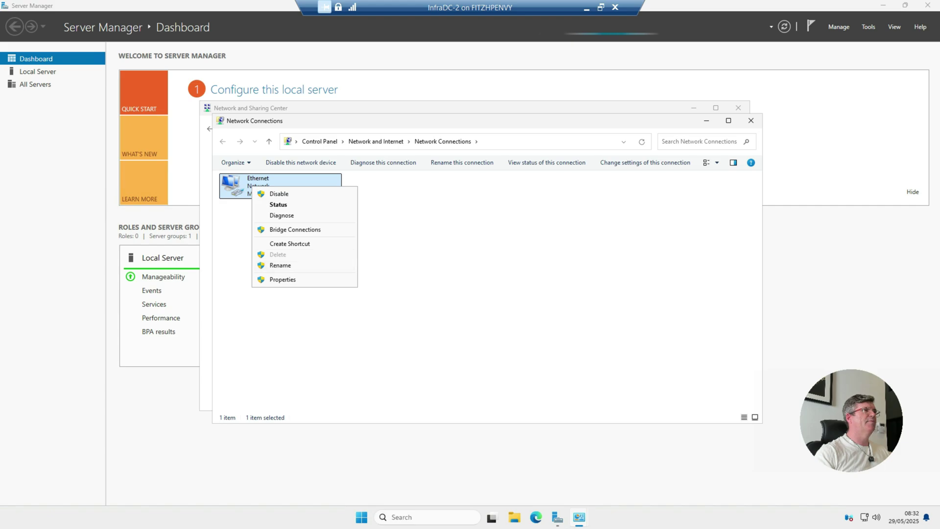
left_click(283, 280)
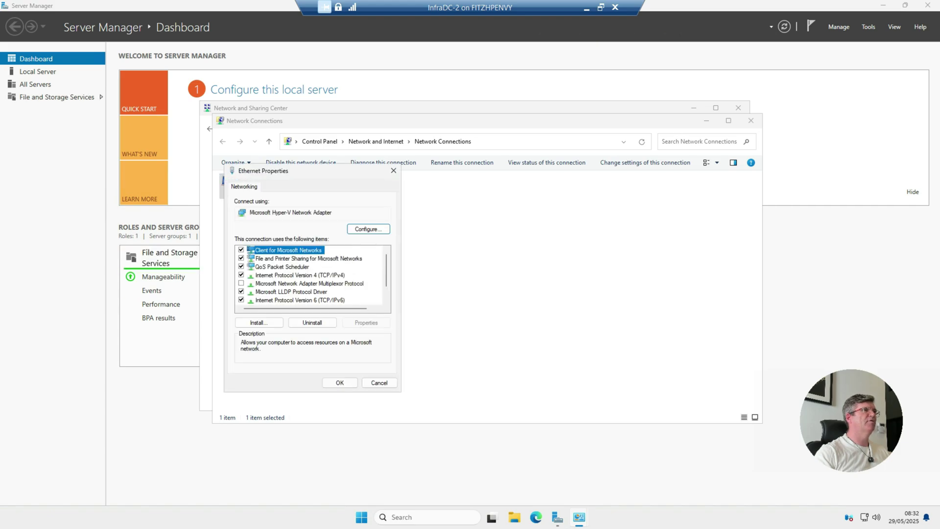
left_click(300, 275)
left_click(366, 322)
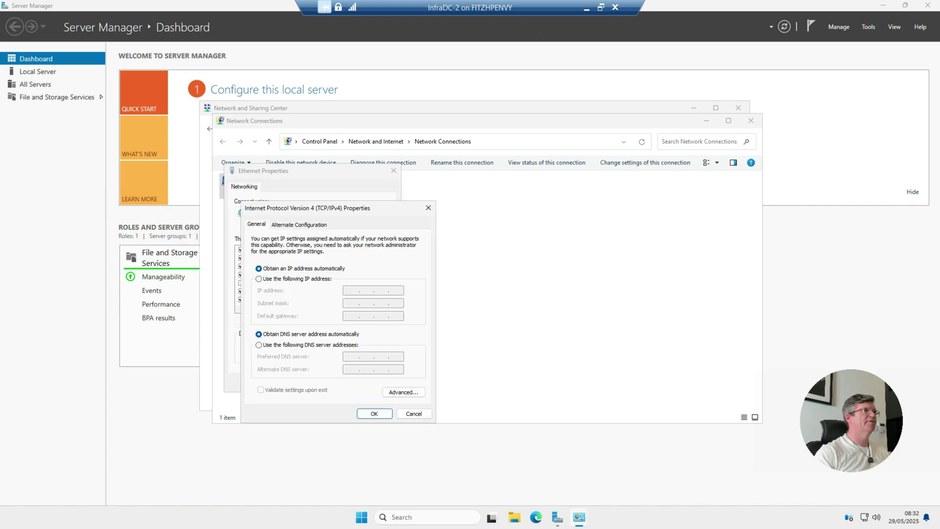
left_click(259, 278)
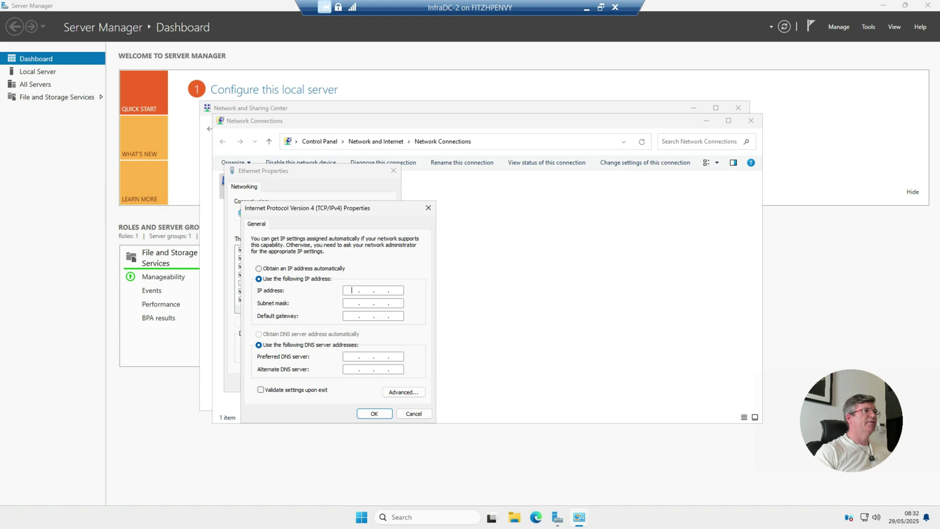
type("192 . ")
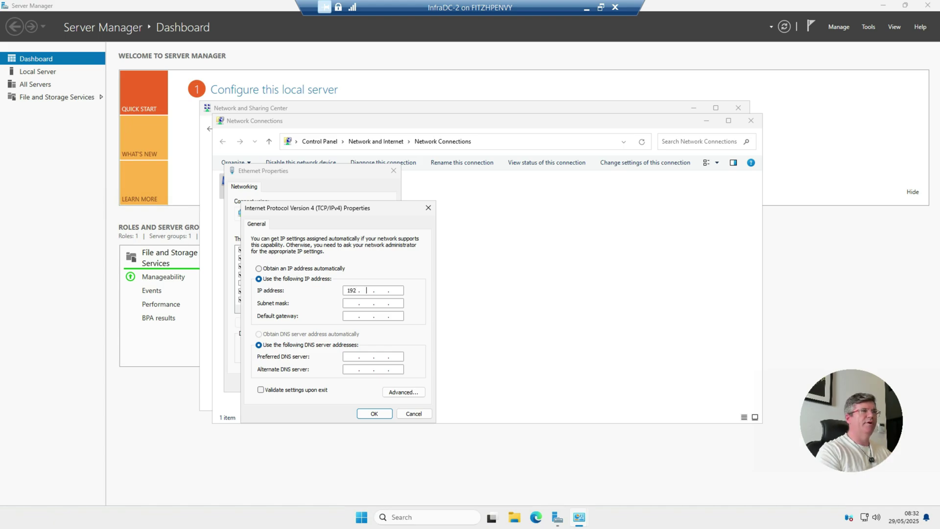
type("168 . ")
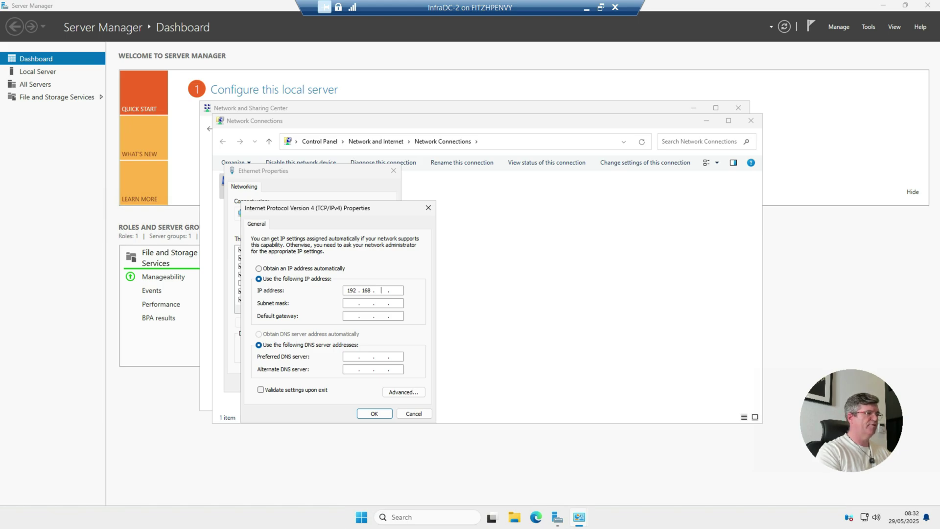
type("1 . 11")
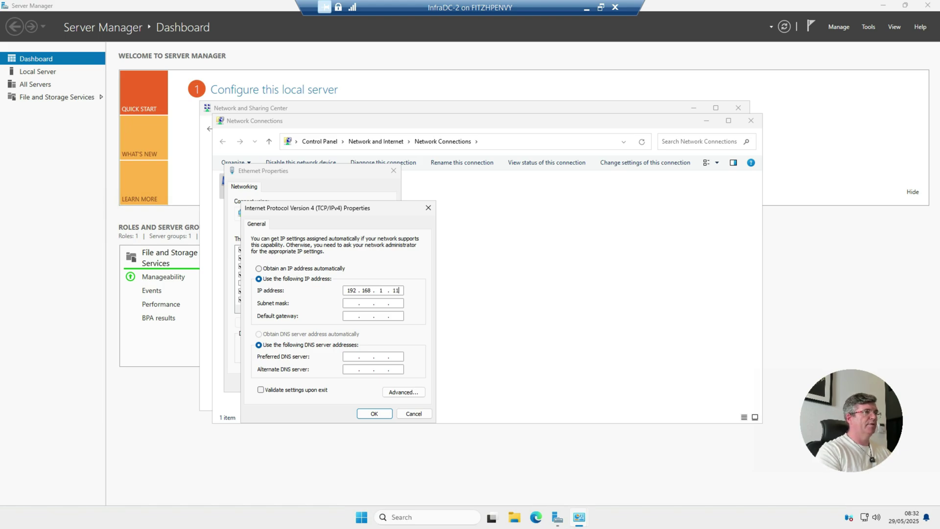
- Set mask 255.255.255.0, gateway 192.168.1.1, DNS 192.168.1.10 and 192.168.1.11, then save and close
key("Tab")
key("Tab")
type("1")
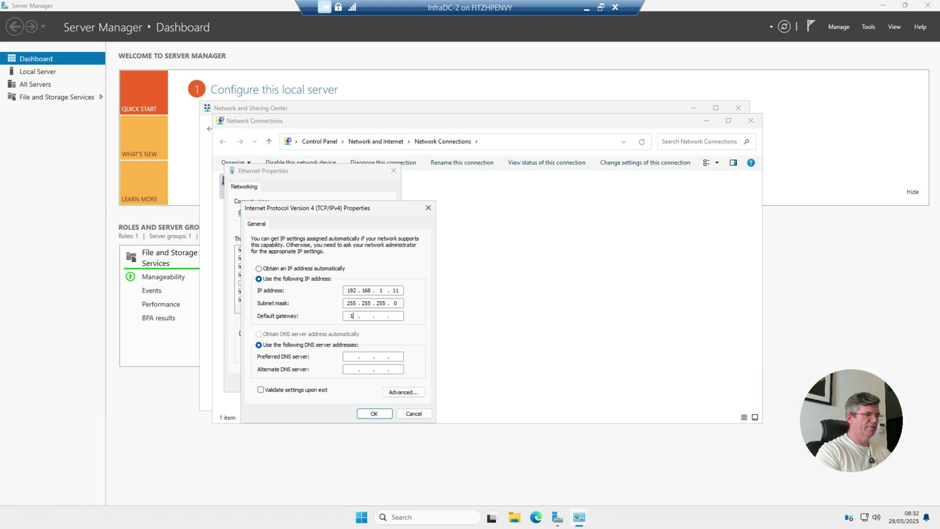
type("92 . ")
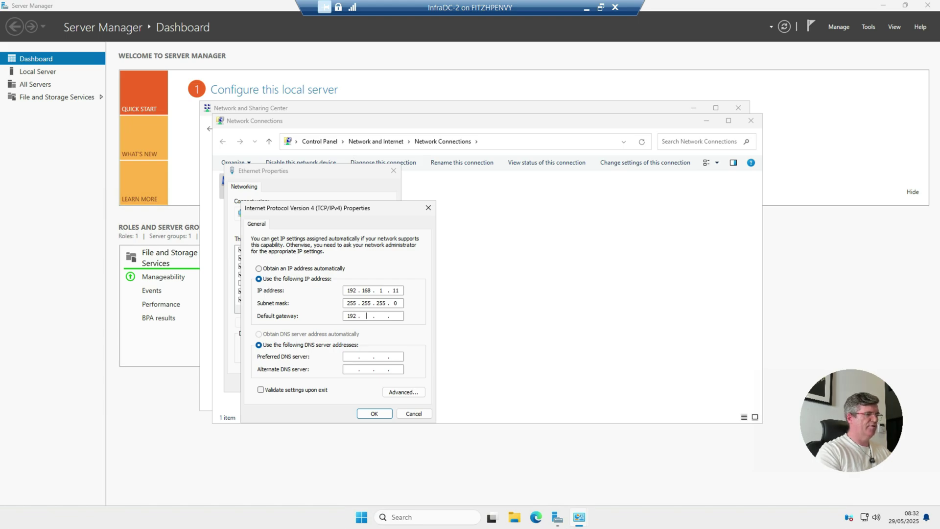
type("168")
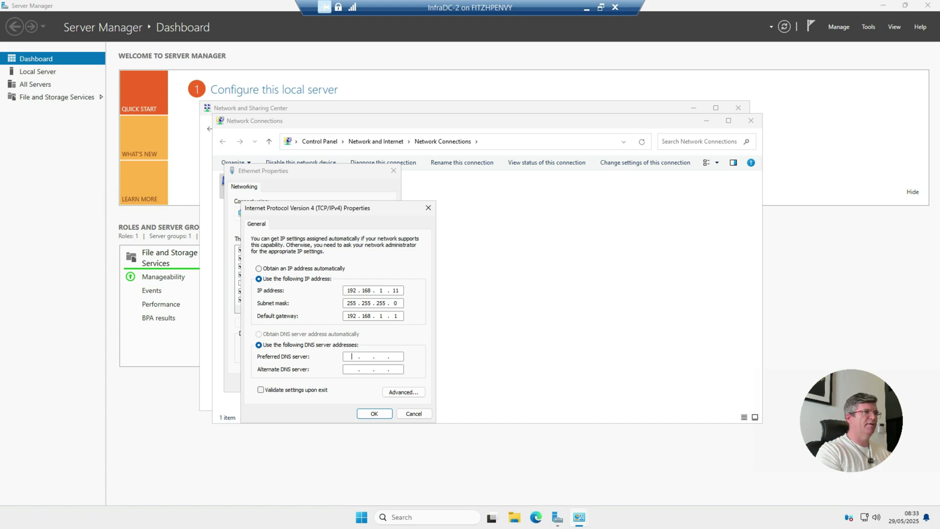
type("192 . 1 . .")
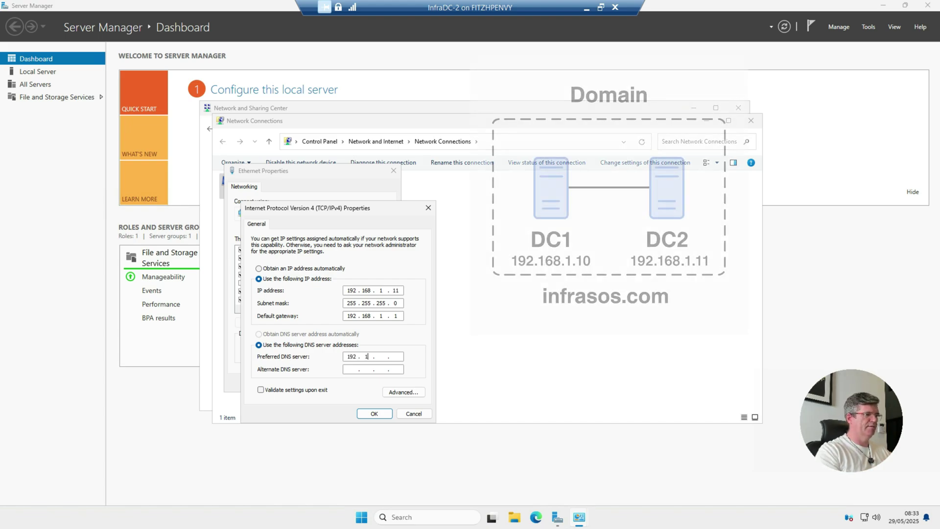
type("168")
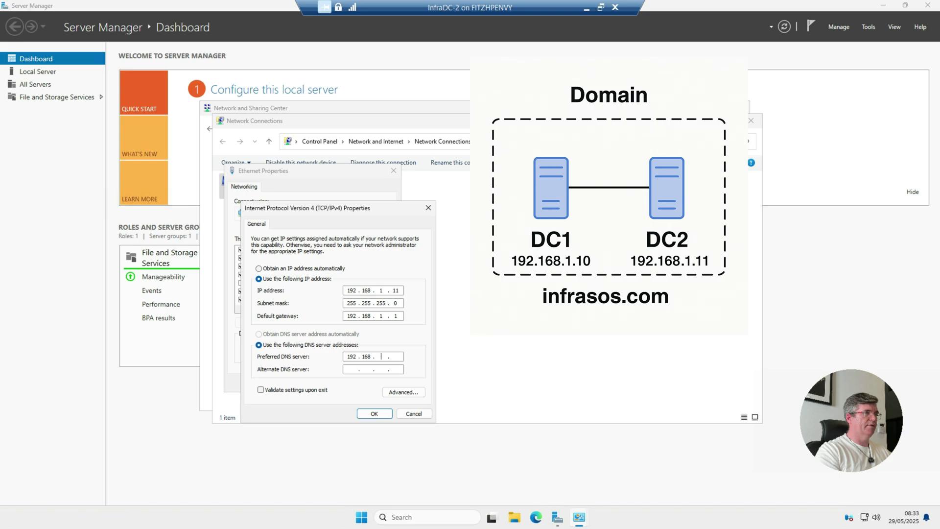
type("1.10")
type("192 . ")
type("168 .  .")
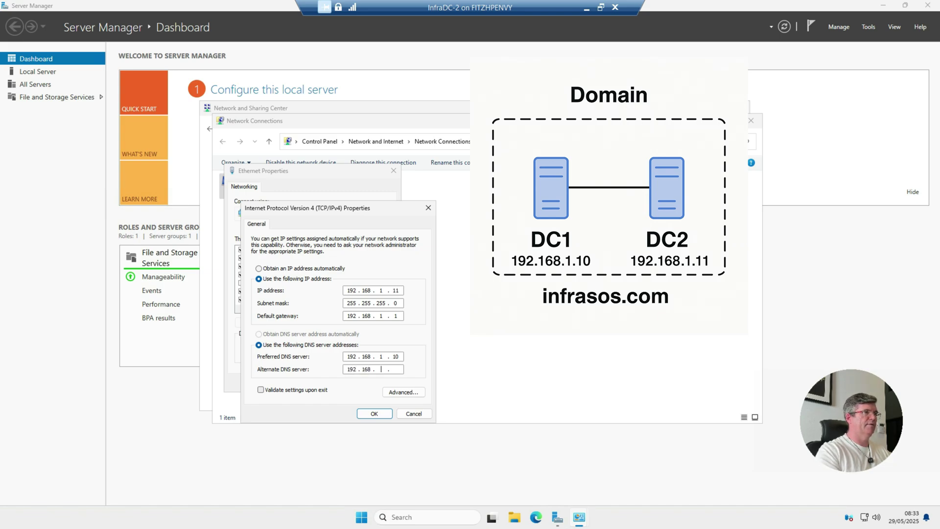
type("1.11")
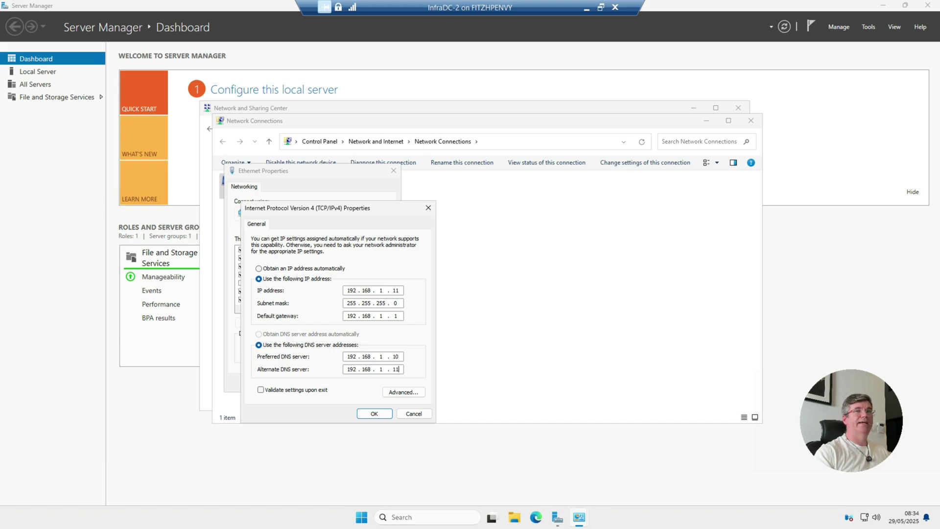
left_click(398, 357)
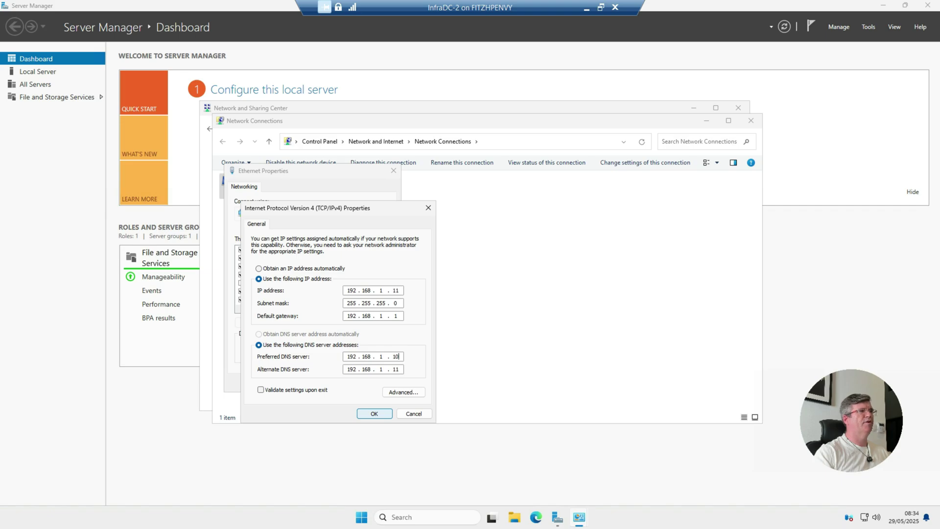
left_click(374, 414)
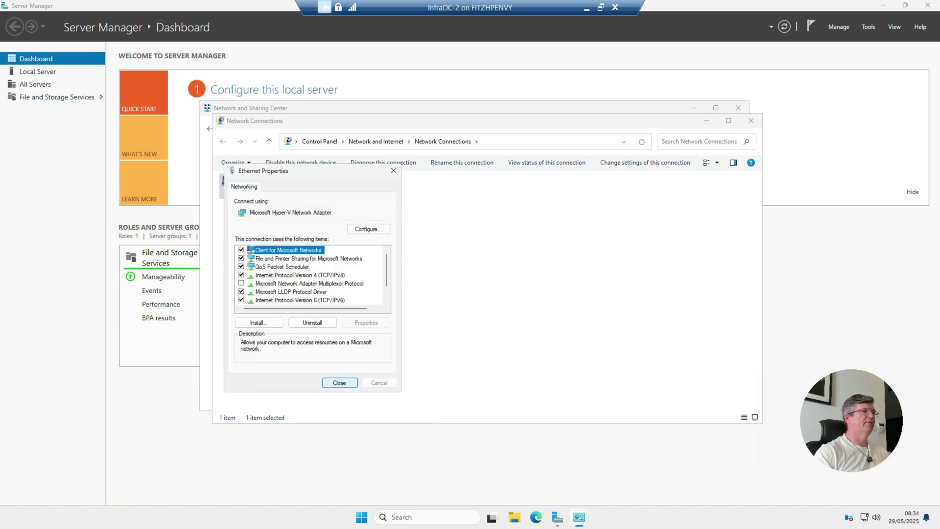
left_click(340, 382)
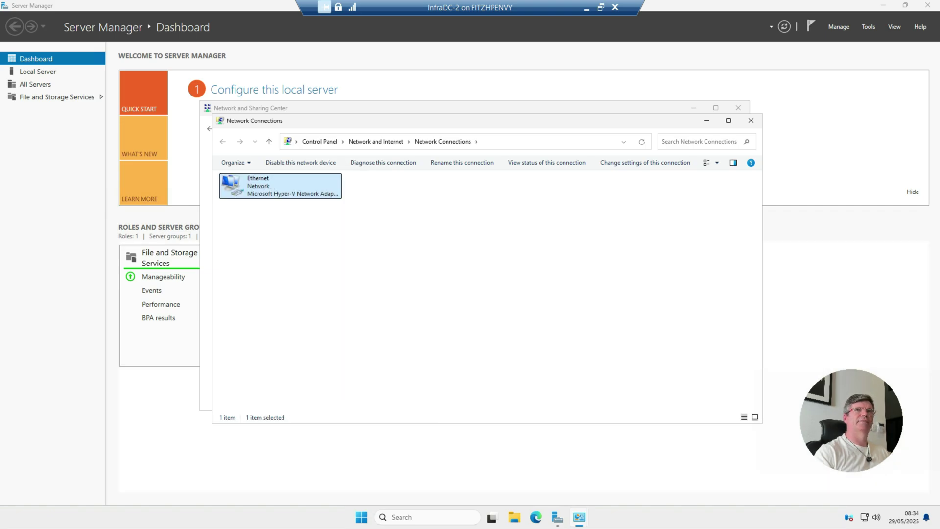
key("alt+F4")
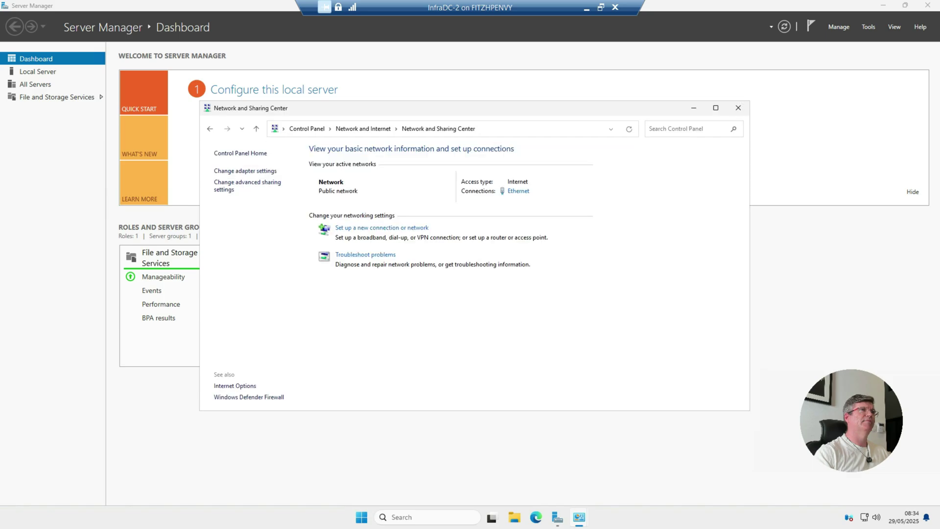
key("alt+F4")
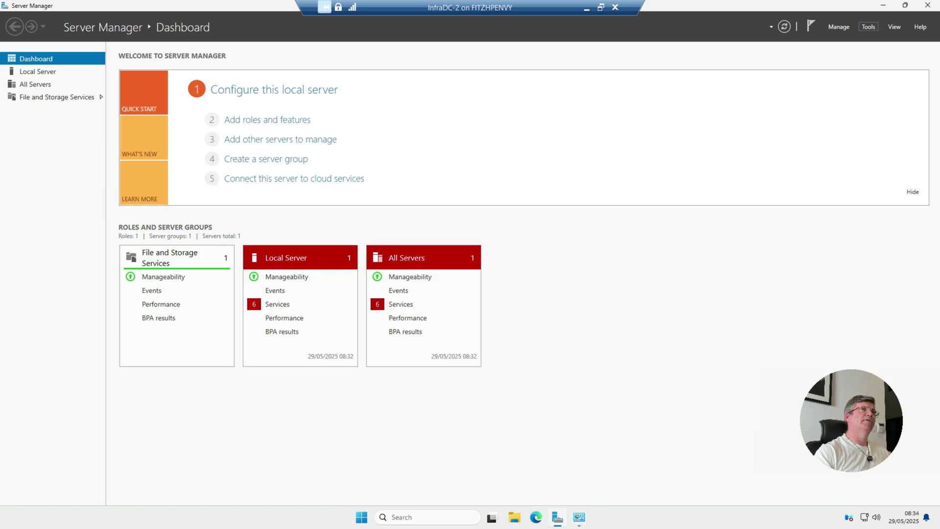
- Launch the Add Roles and Features Wizard and advance to the server roles page
left_click(868, 27)
mouse_move(824, 26)
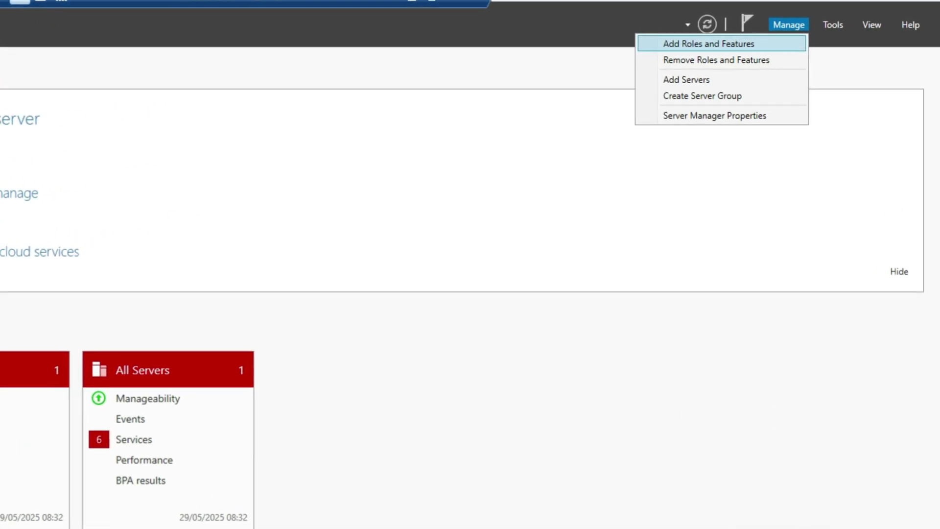
left_click(709, 44)
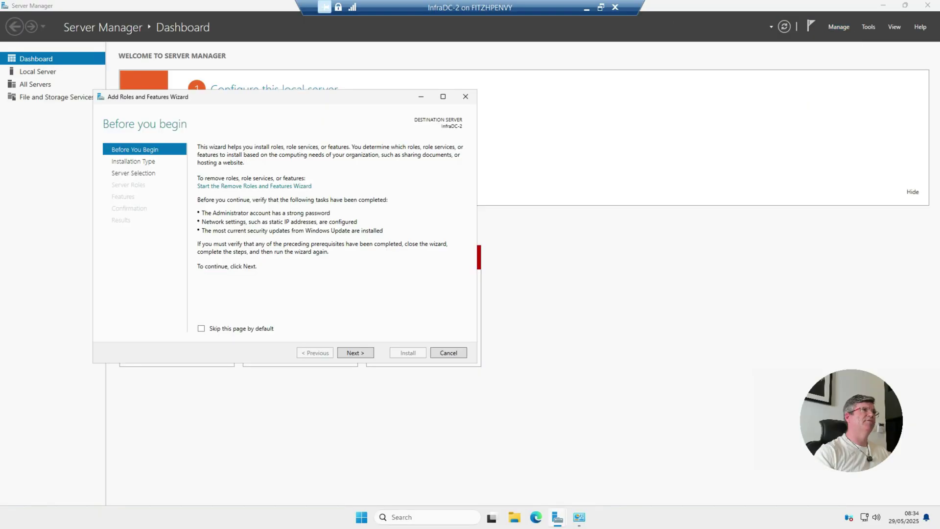
key("Return")
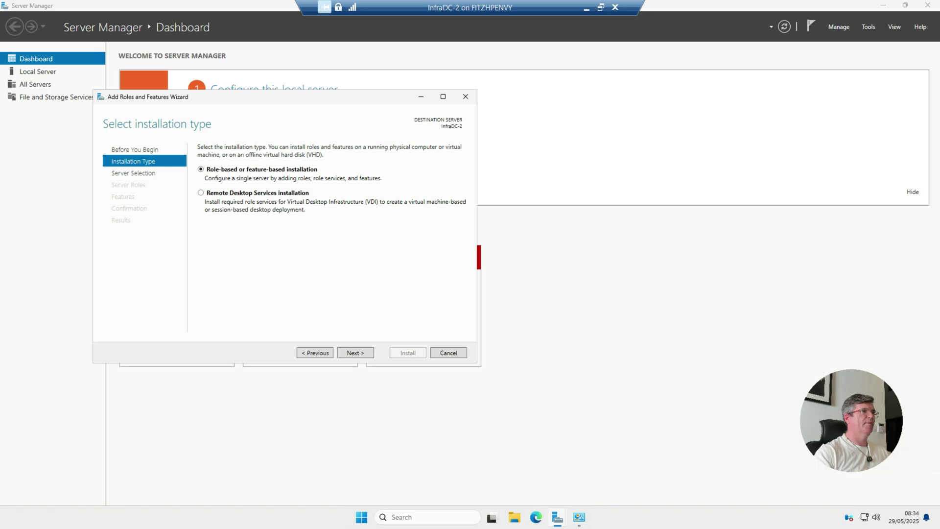
key("Return")
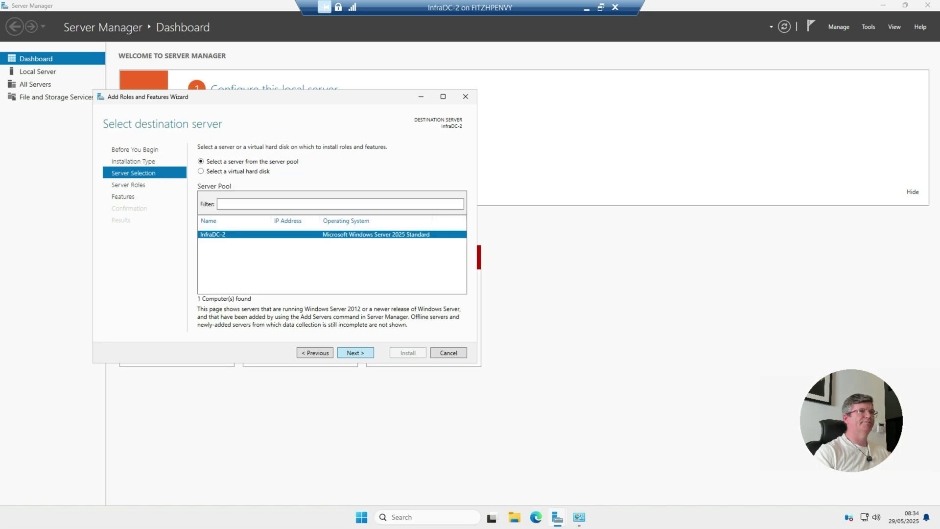
key("Return")
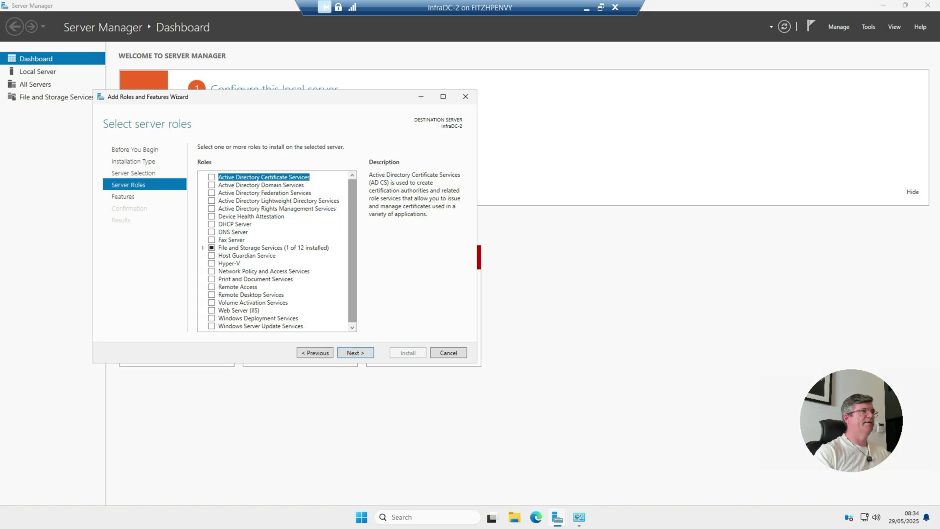
- Select AD DS and DNS Server with their required features and install them
left_click(211, 184)
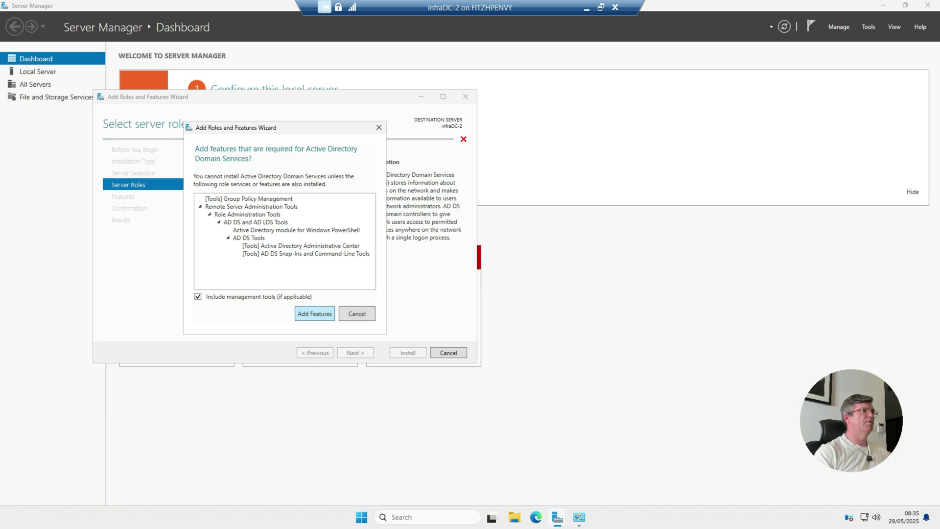
key("Return")
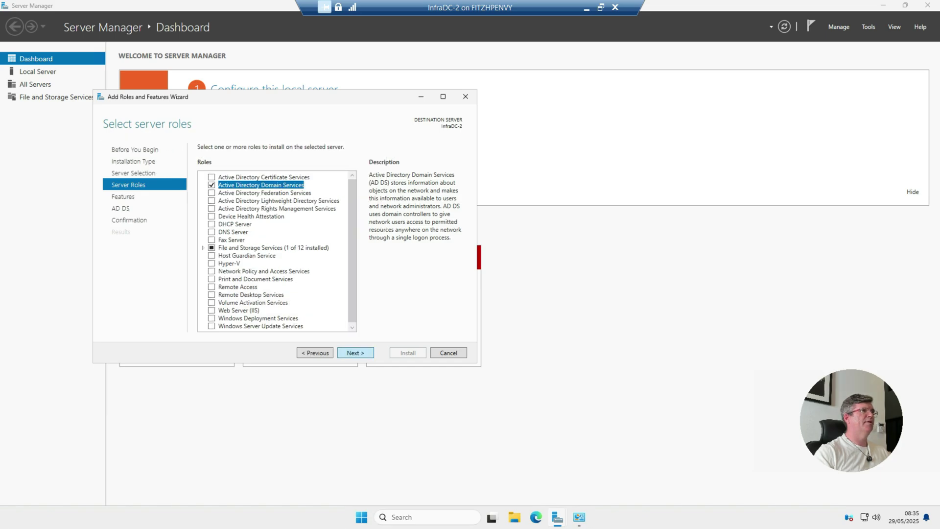
left_click(212, 231)
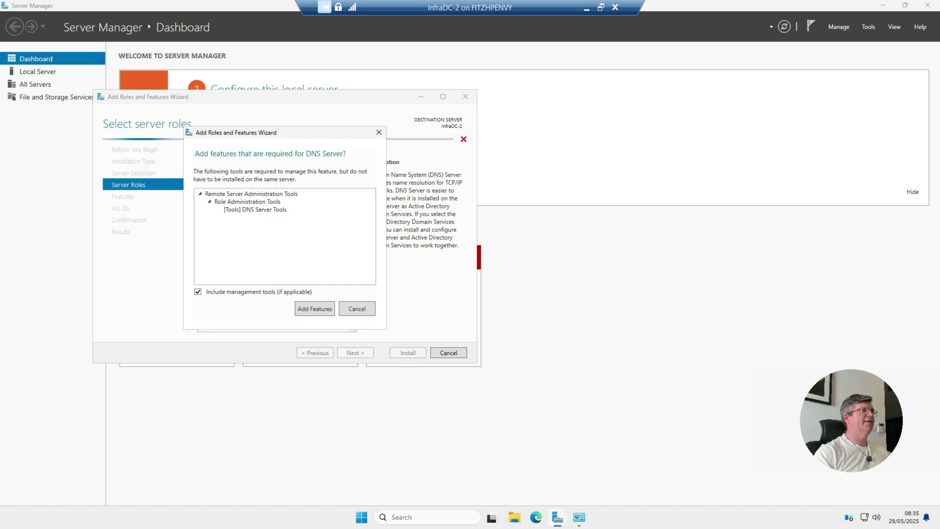
left_click(315, 308)
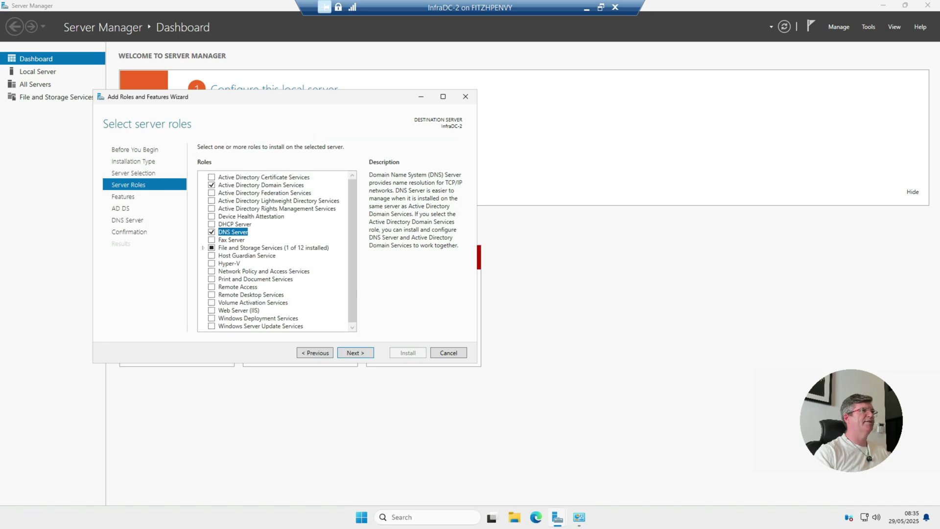
key("Return")
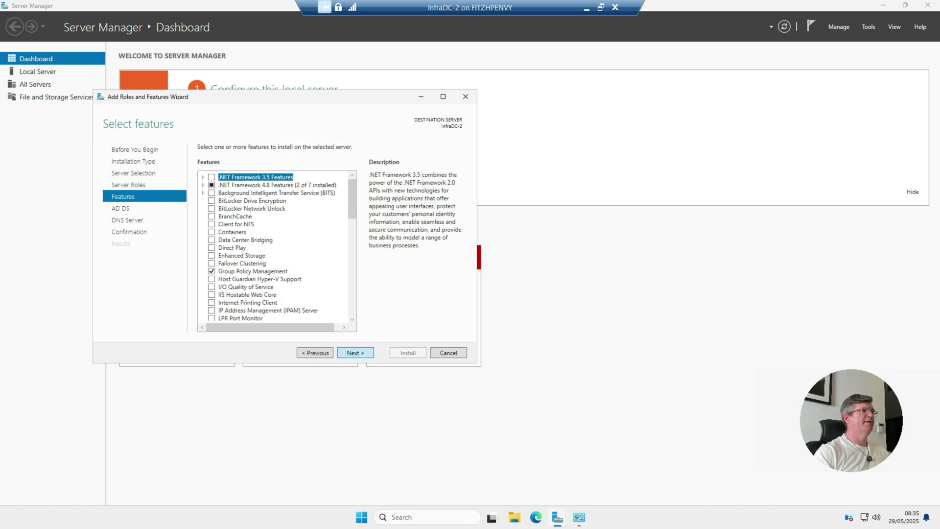
key("Return")
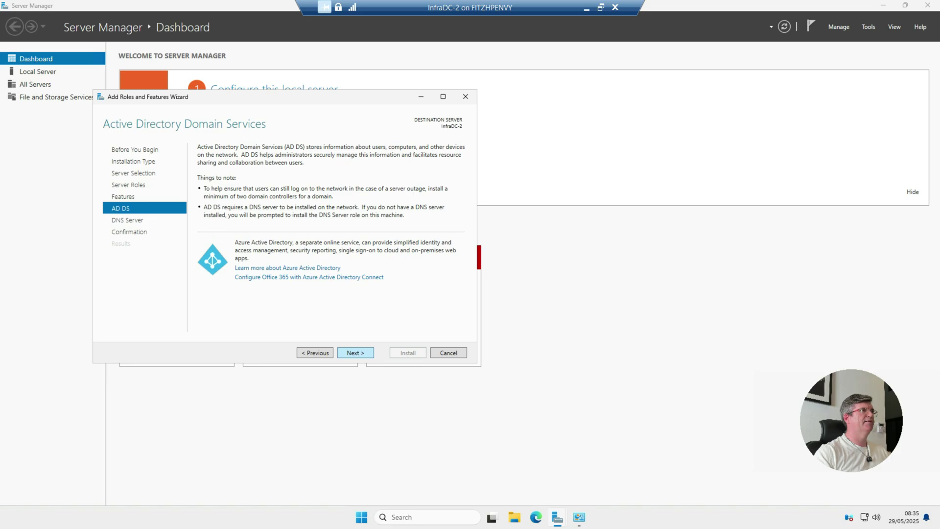
key("Return")
key("Return")
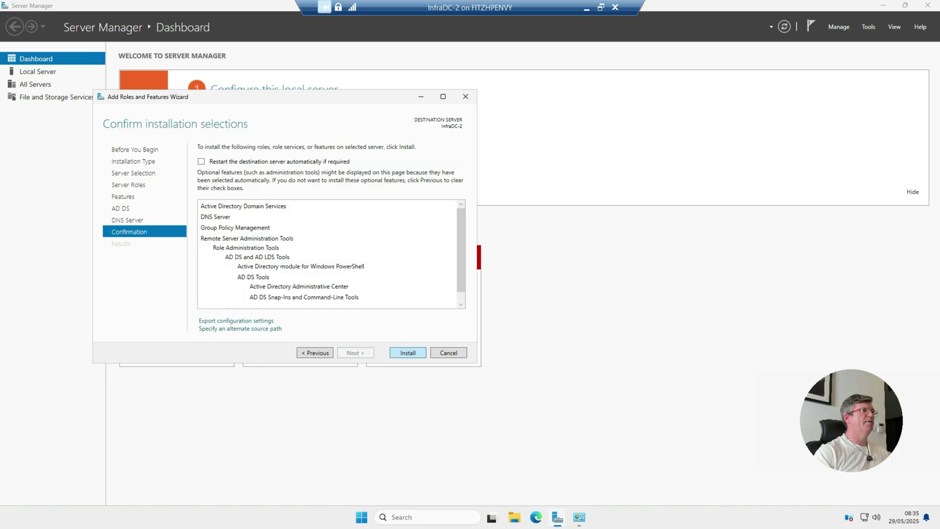
key("Return")
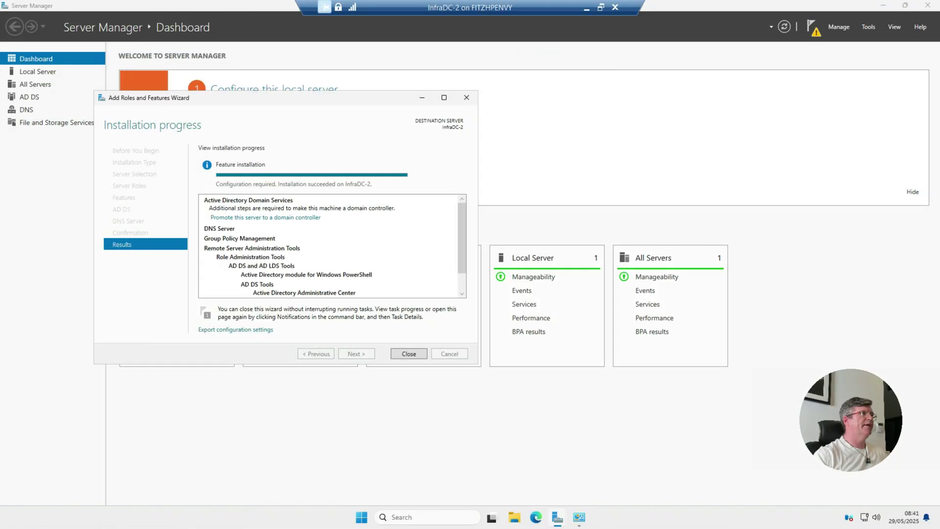
key("Return")
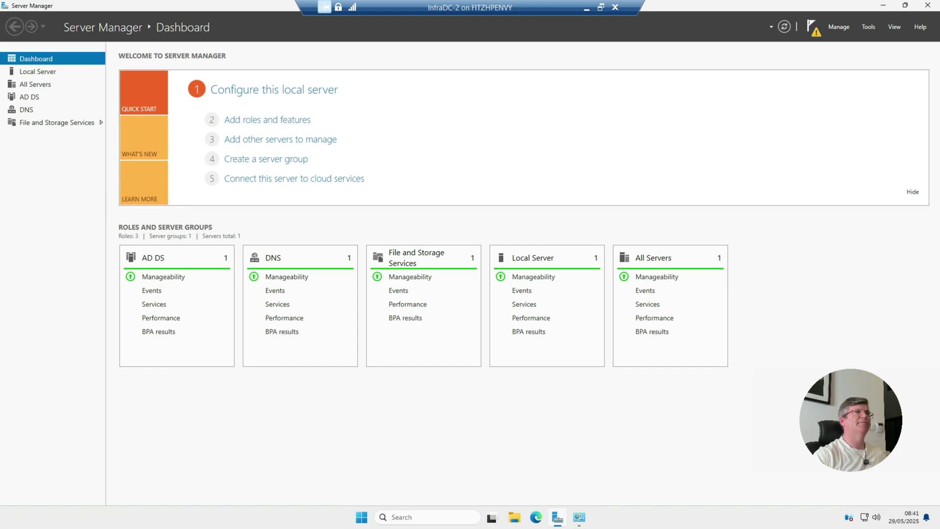
- Bring up the computer name and domain change dialog from the Local Server page
left_click(812, 27)
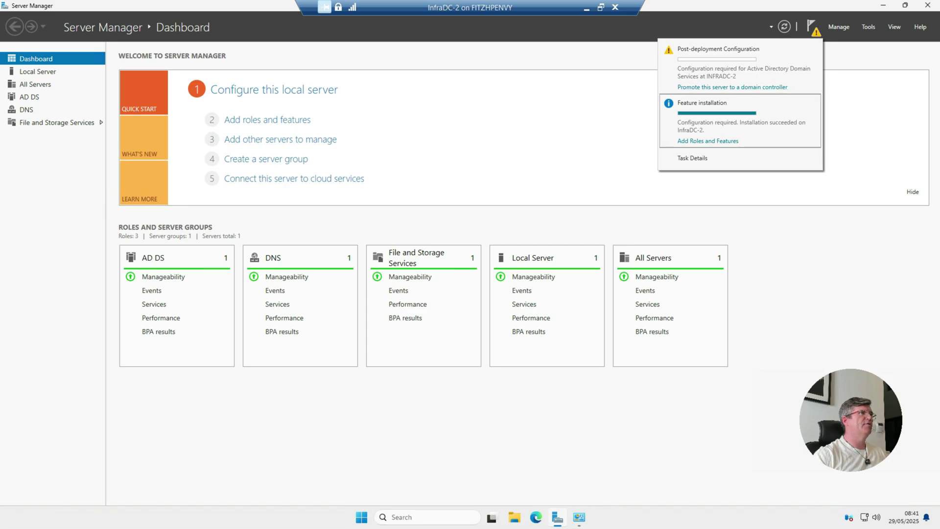
left_click(37, 71)
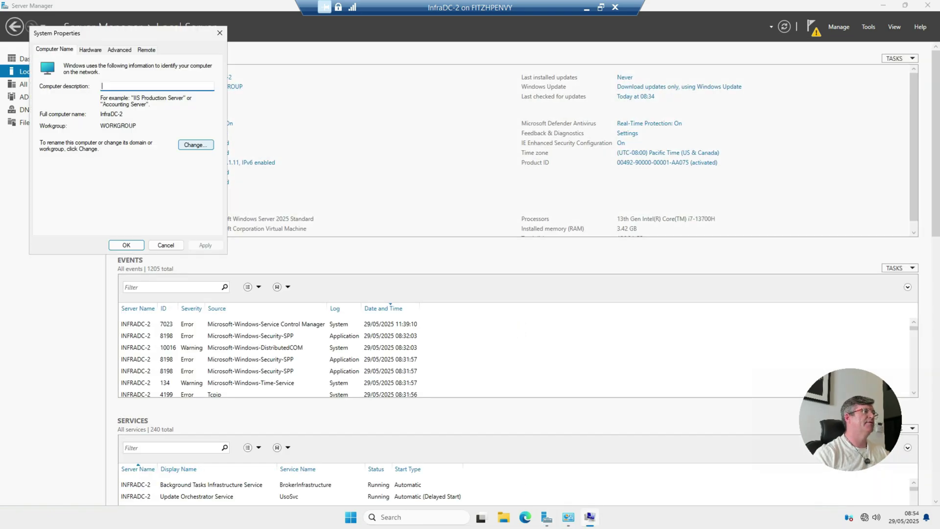
left_click_drag(123, 33, 341, 101)
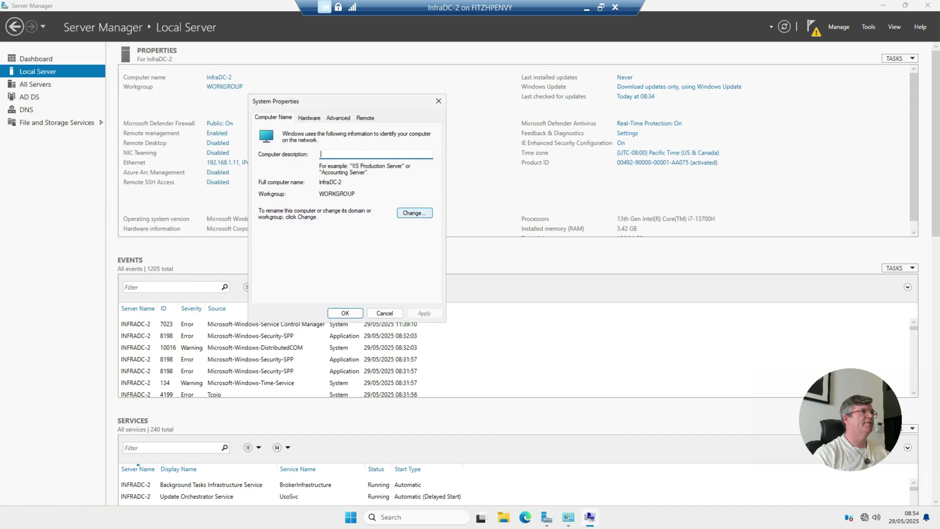
left_click(414, 213)
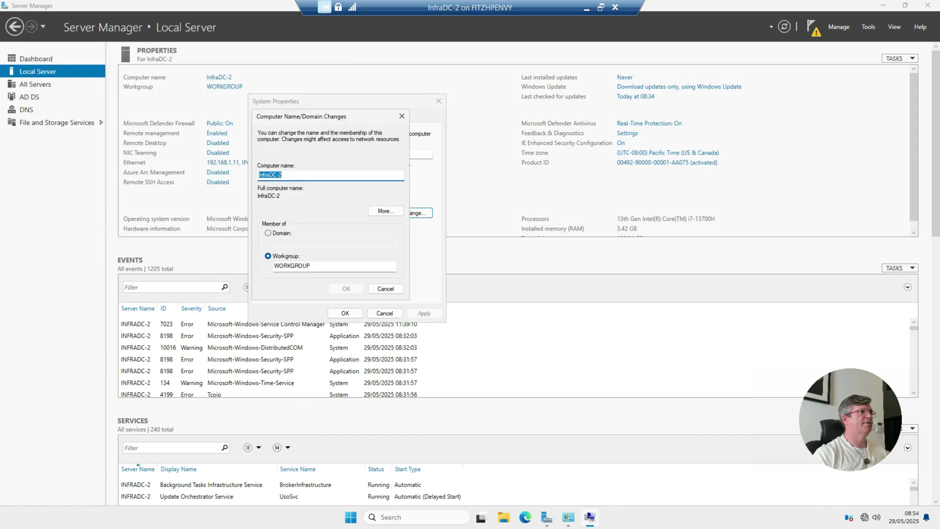
- Join infrasos.com as a domain member using administrator credentials and acknowledge the restart message
left_click(268, 233)
type("i")
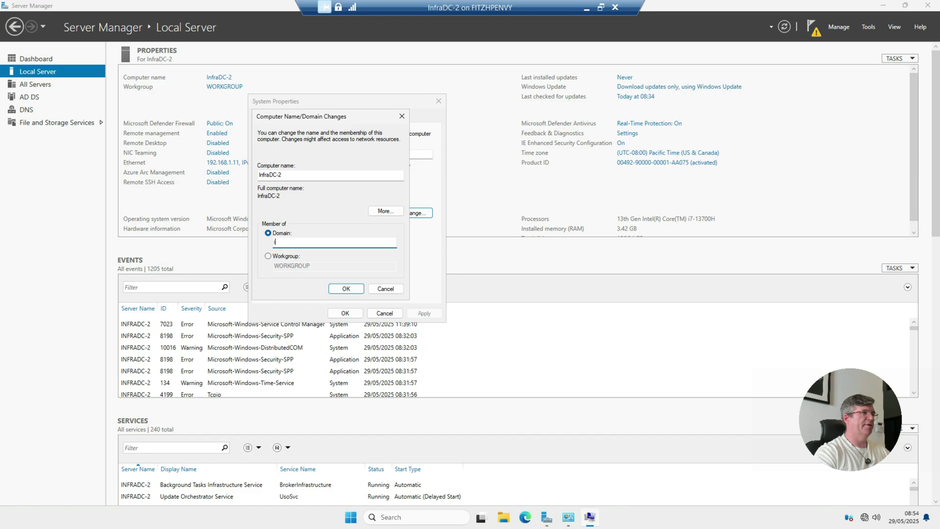
type("nfrasos.com")
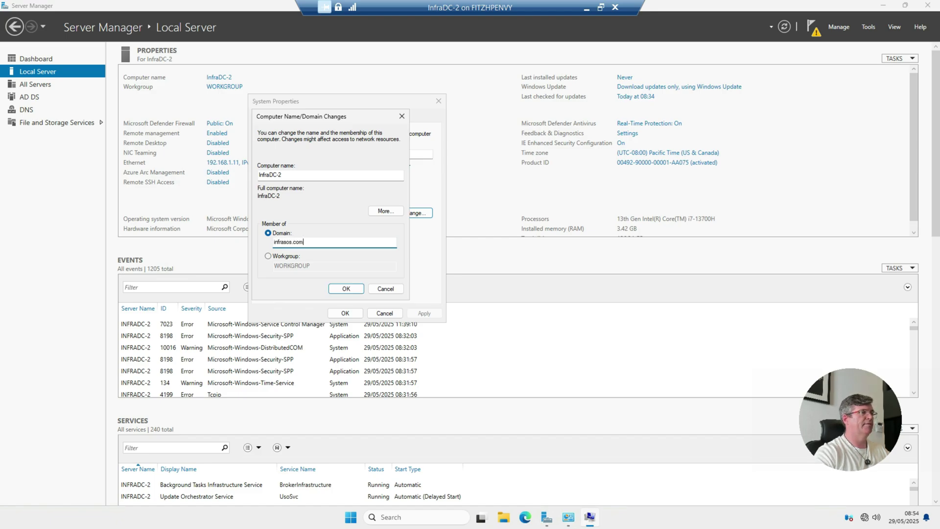
key("Return")
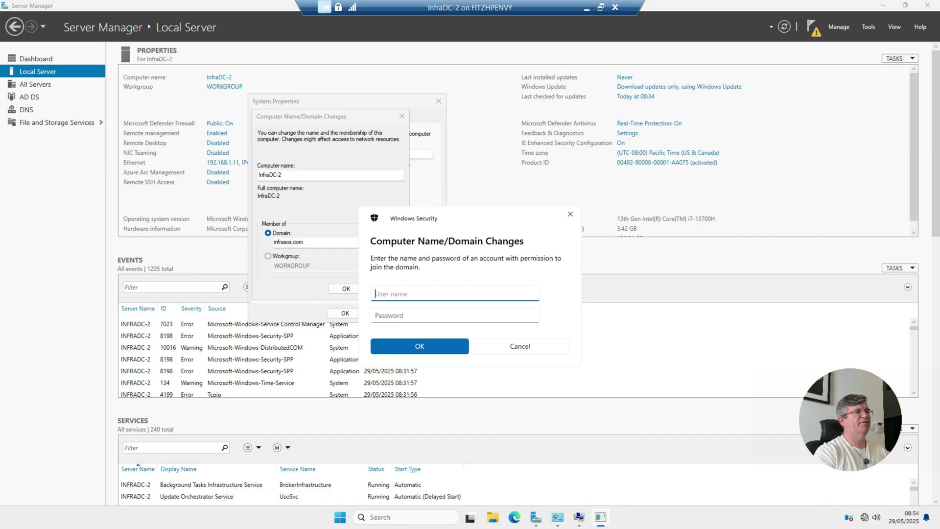
type("administrator")
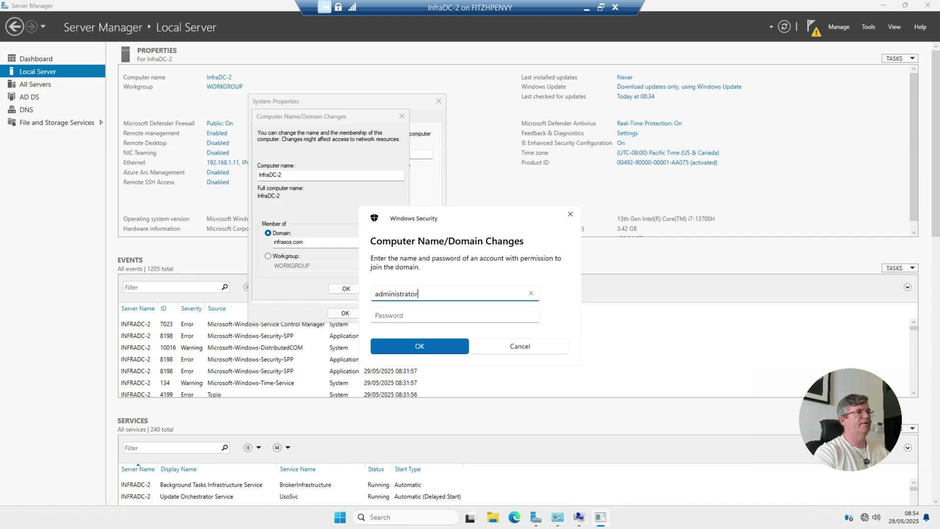
key("Tab")
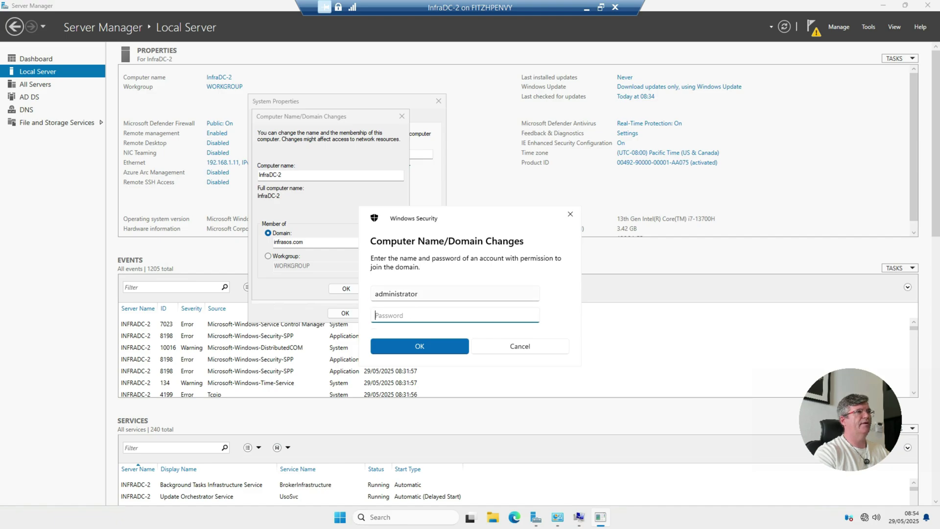
type("•••••••••••")
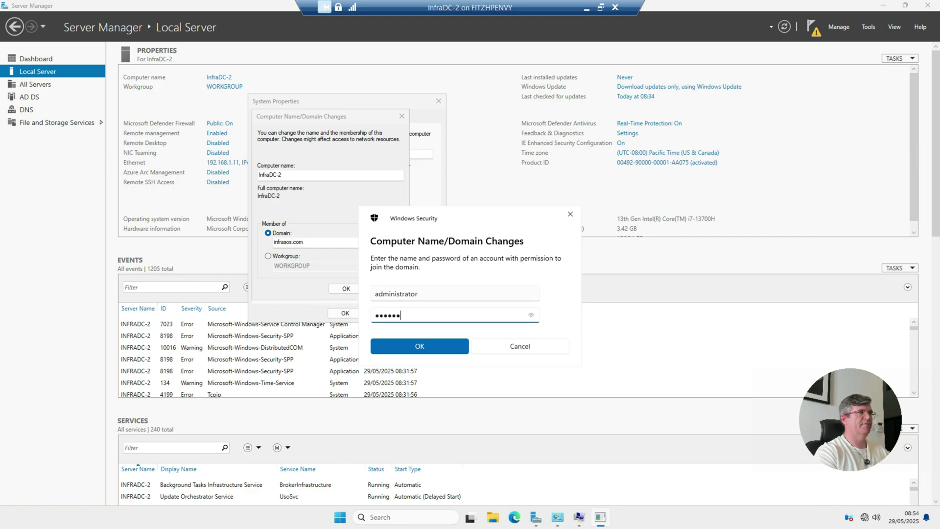
type("••")
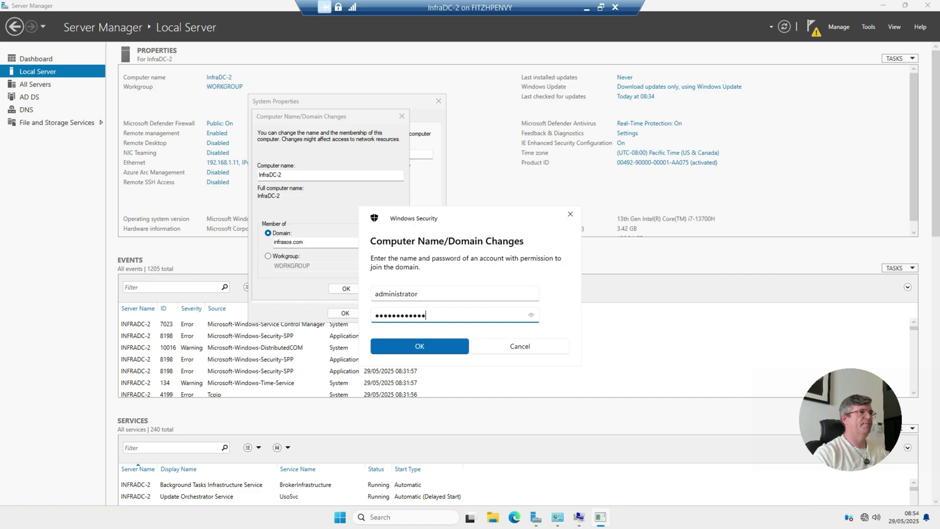
key("Return")
key("Return")
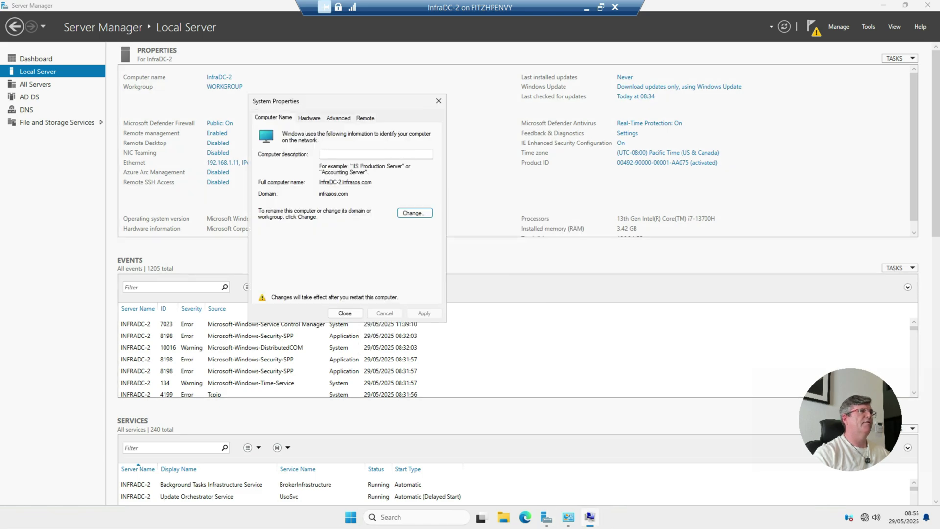
key("Return")
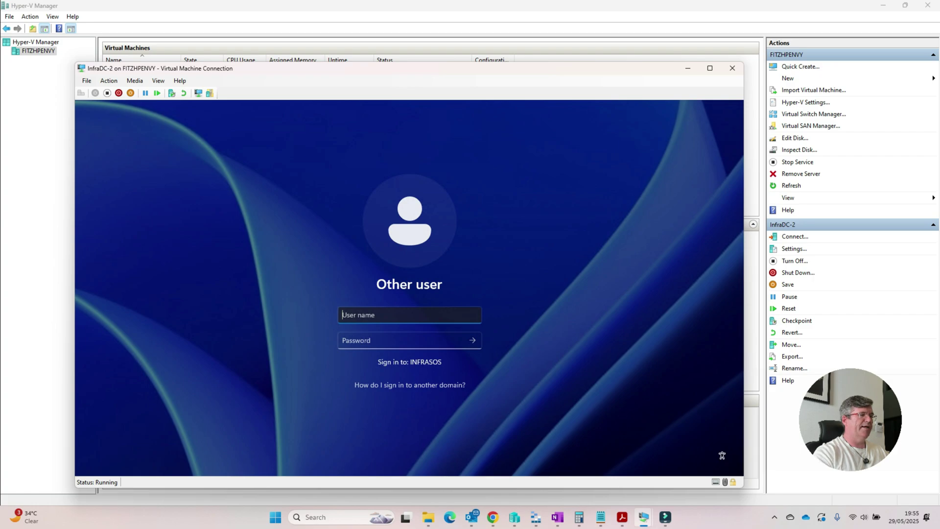
- Enter administrator as the user name on the VM sign-in screen and move to Password
type("admin")
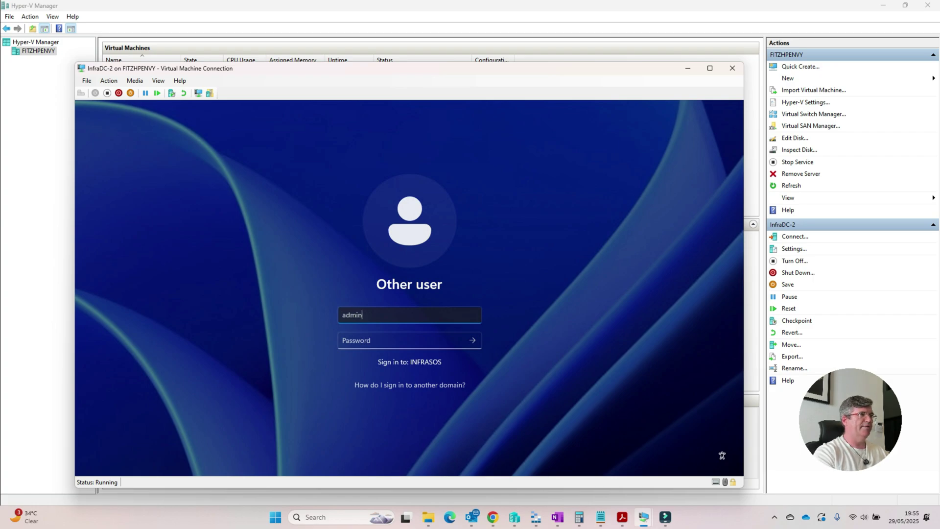
type("istrator")
key("Tab")
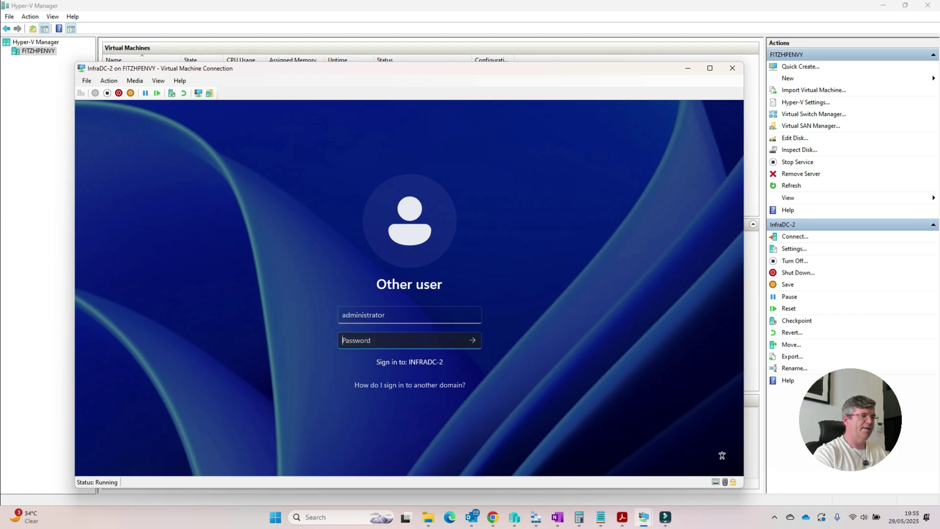
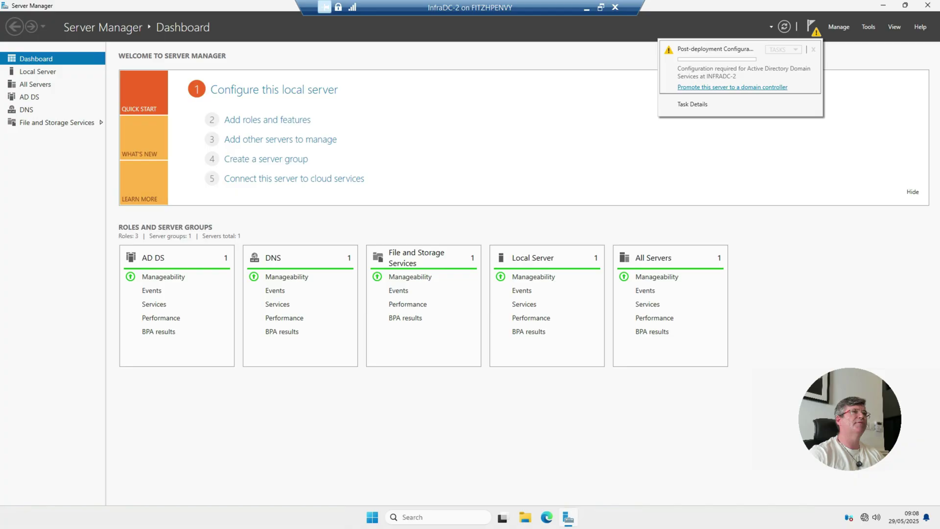
- Start promoting InfraDC-2 into the existing infrasos.com domain using the INFRASOS administrator account's credentials
left_click(732, 87)
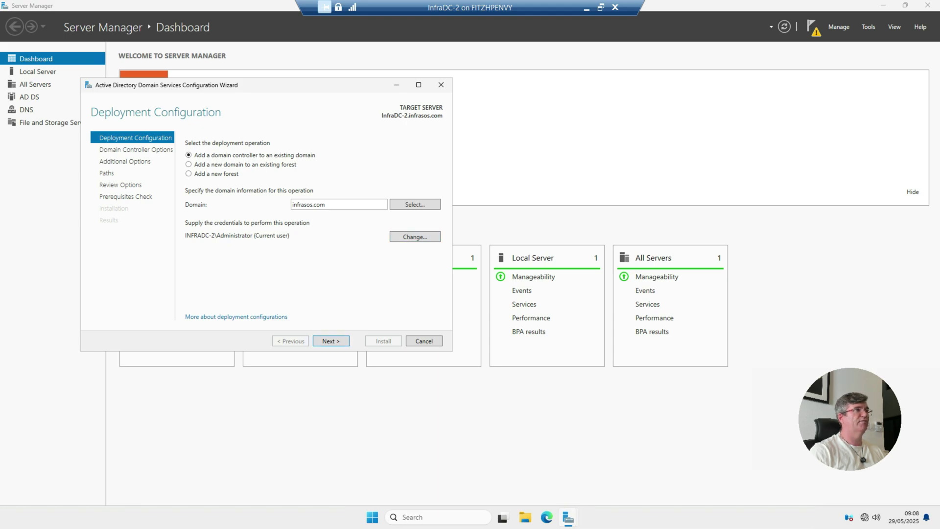
key("Return")
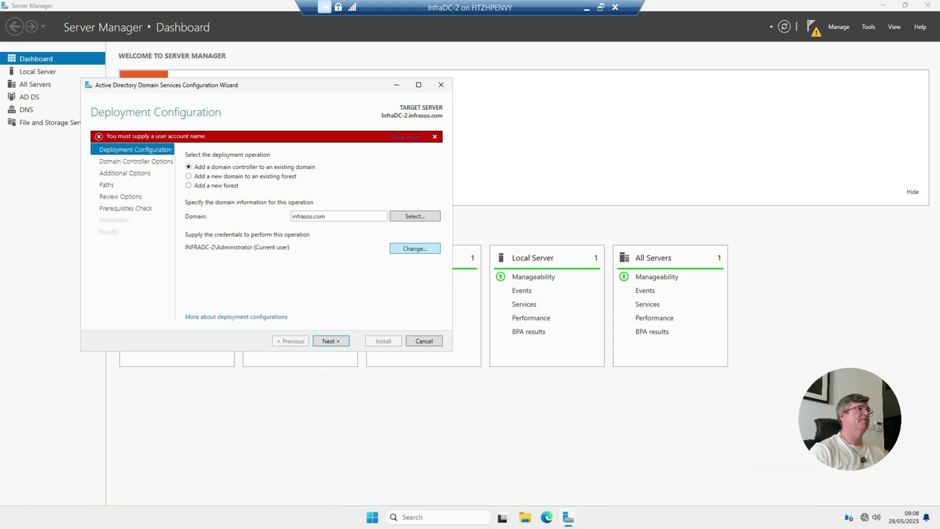
left_click(415, 248)
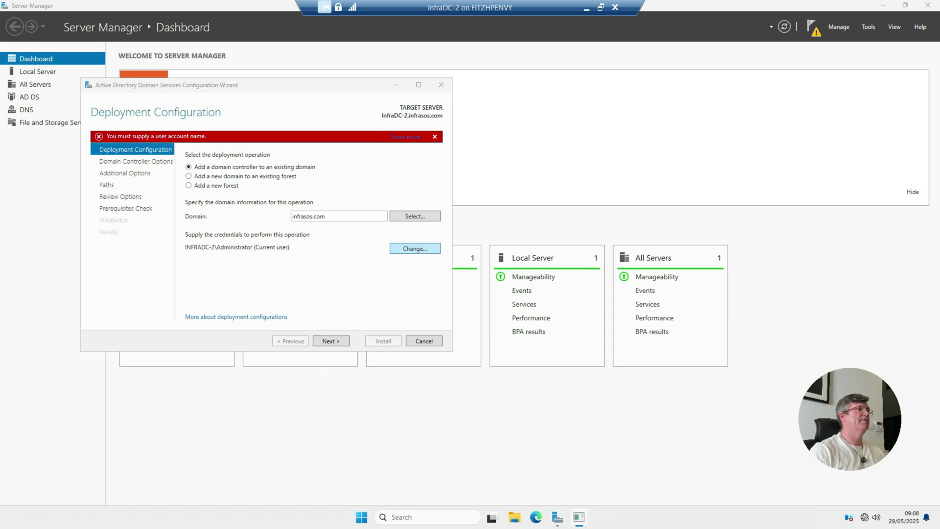
type("a")
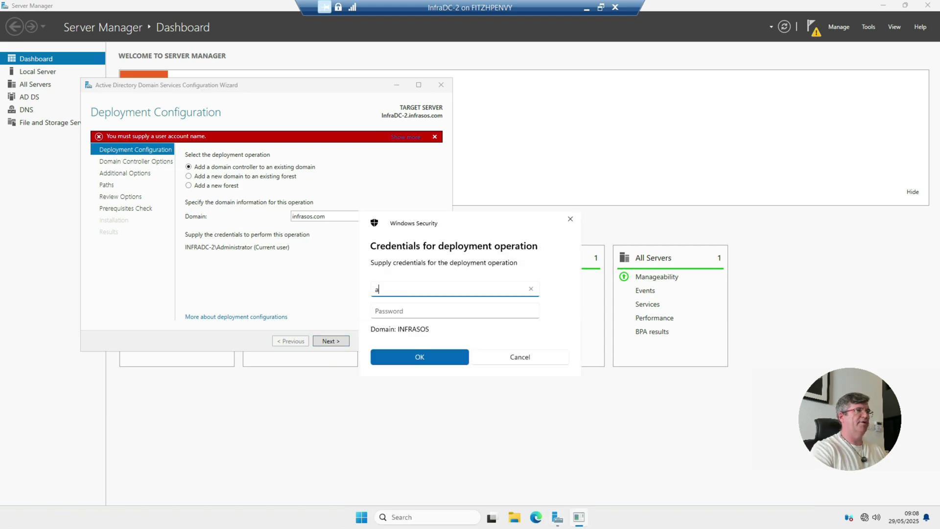
type("dministrator")
key("Tab")
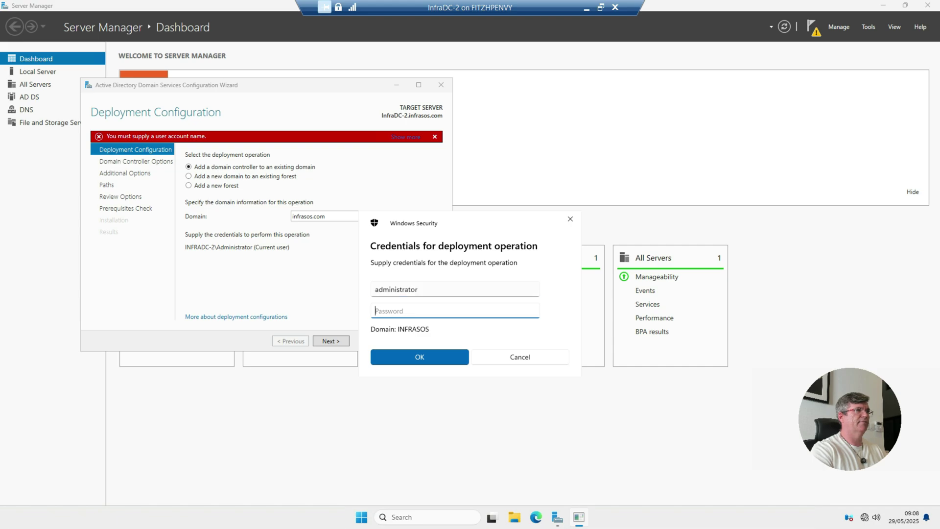
type("•••••••••")
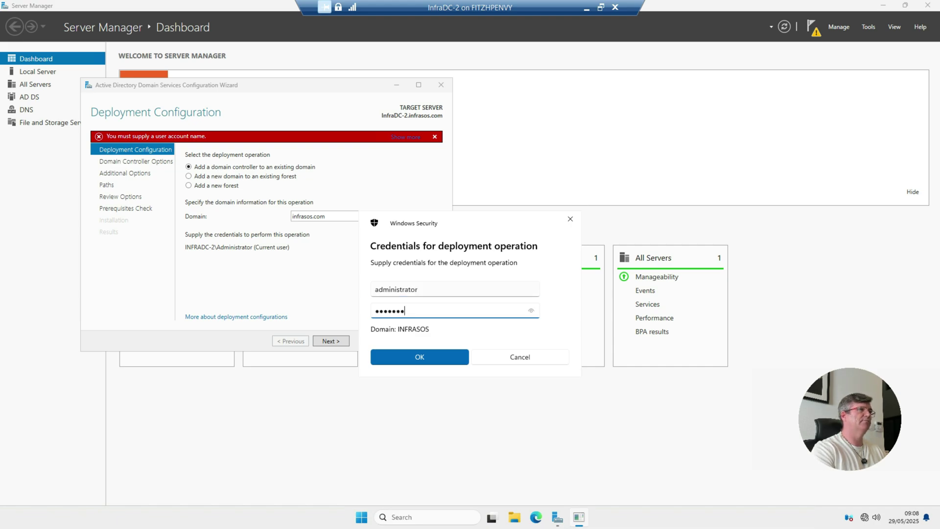
type("•••")
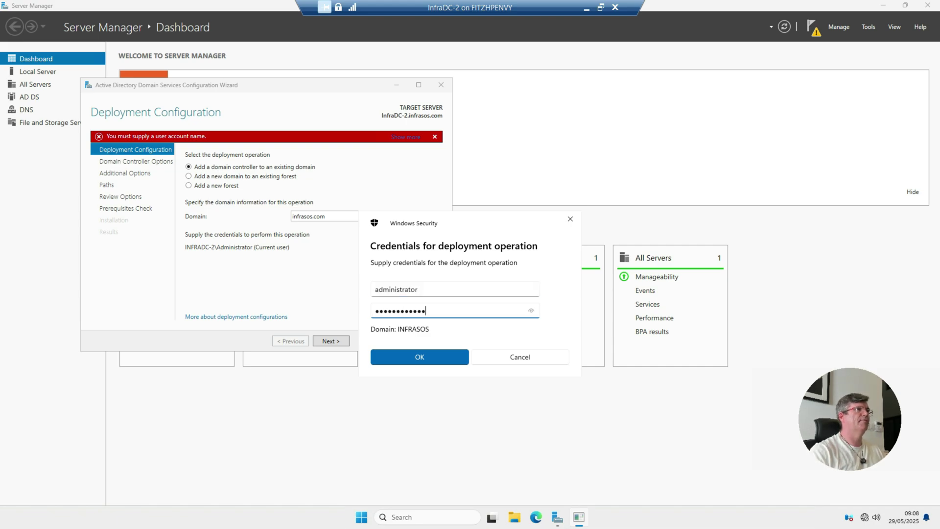
key("Return")
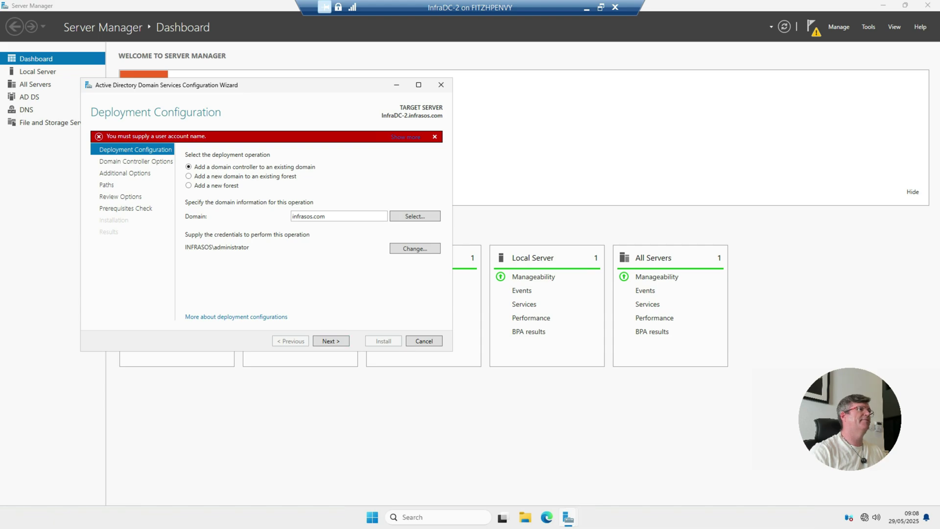
- Keep DNS, Global Catalog and Default-First-Site-Name, and enter and confirm the DSRM password
key("Return")
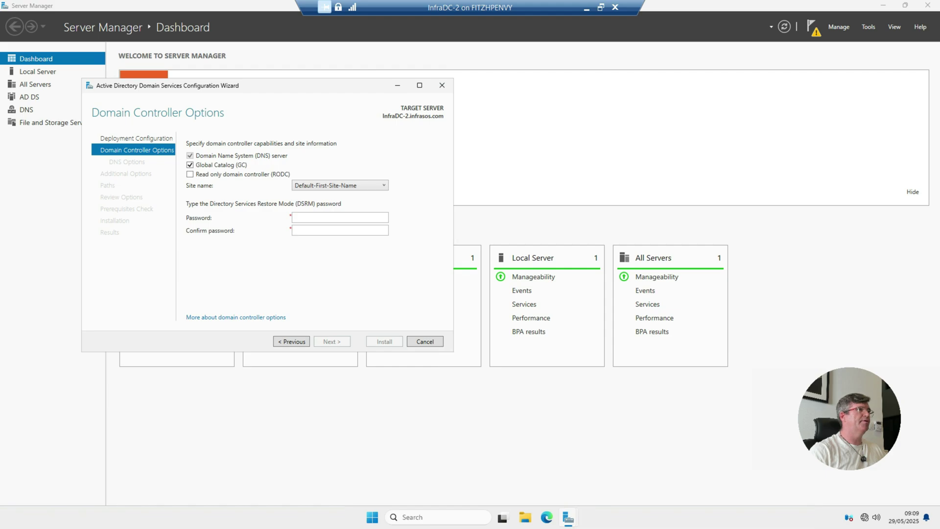
key("alt+Down")
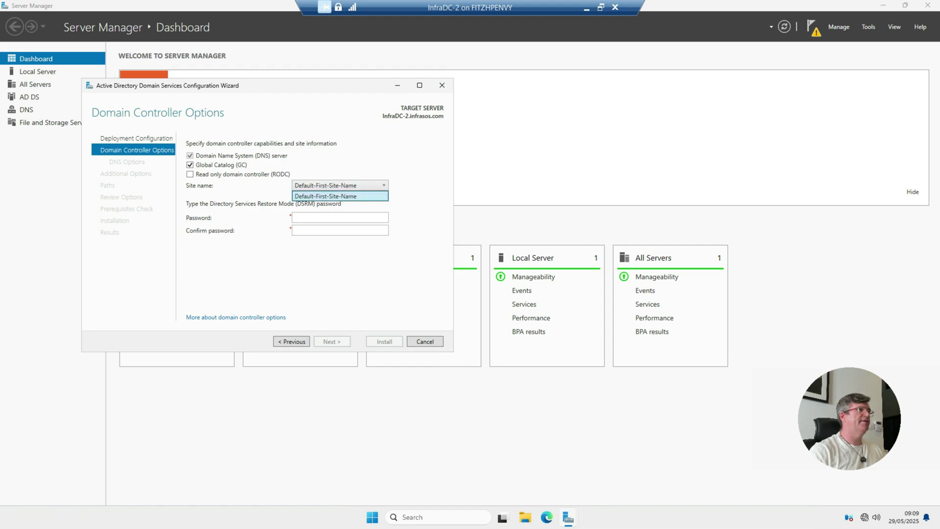
key("Return")
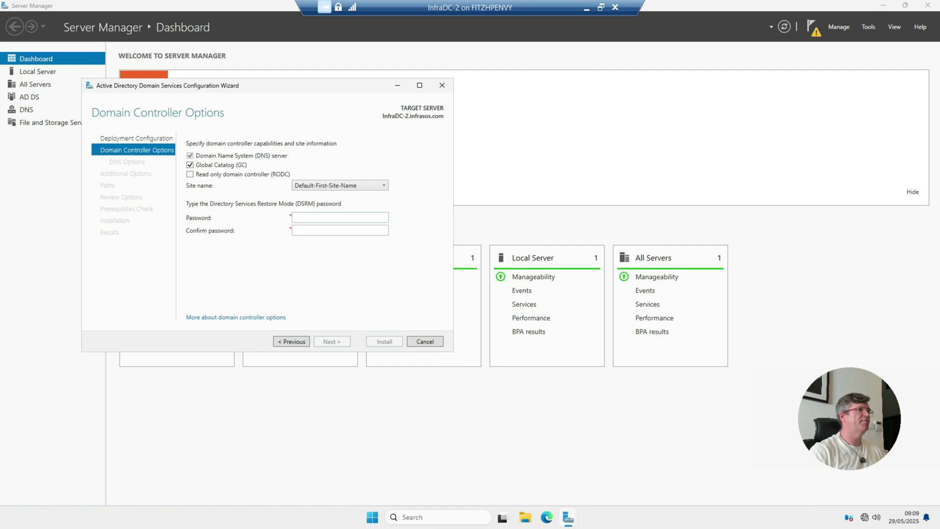
key("Tab")
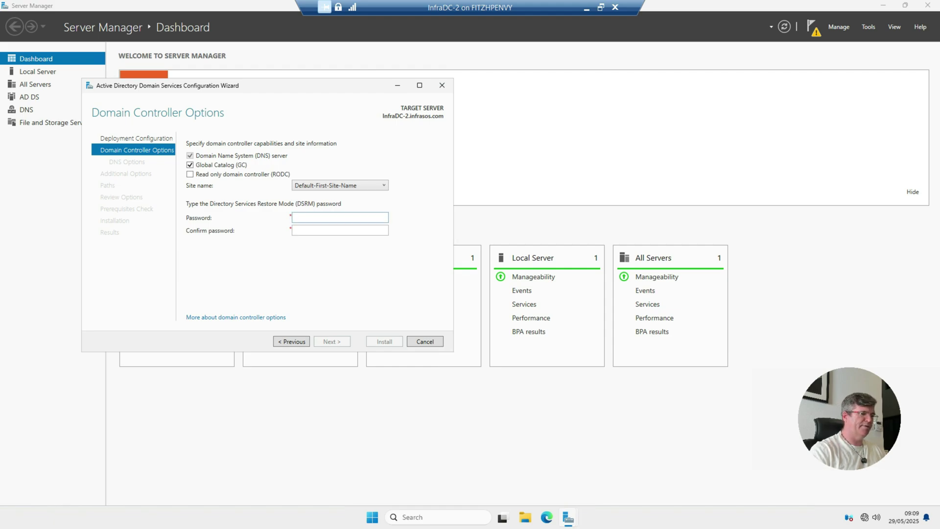
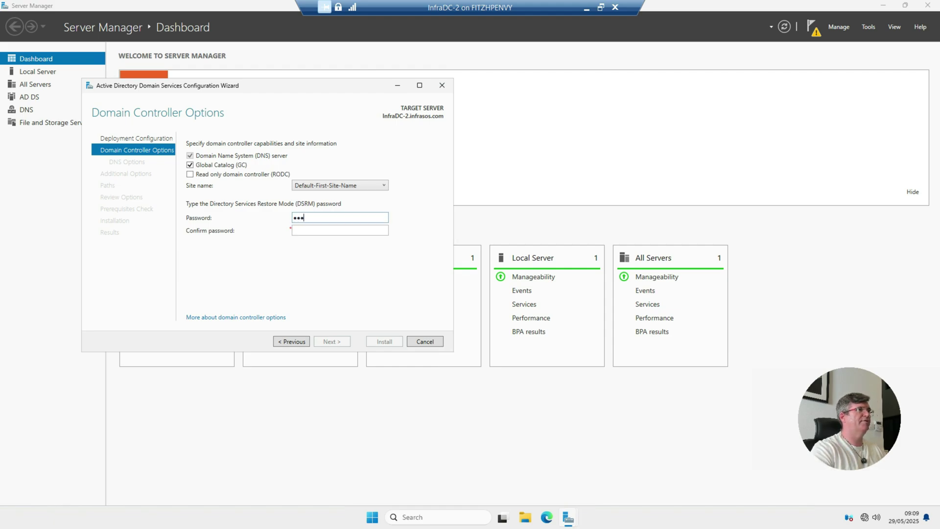
key("Tab")
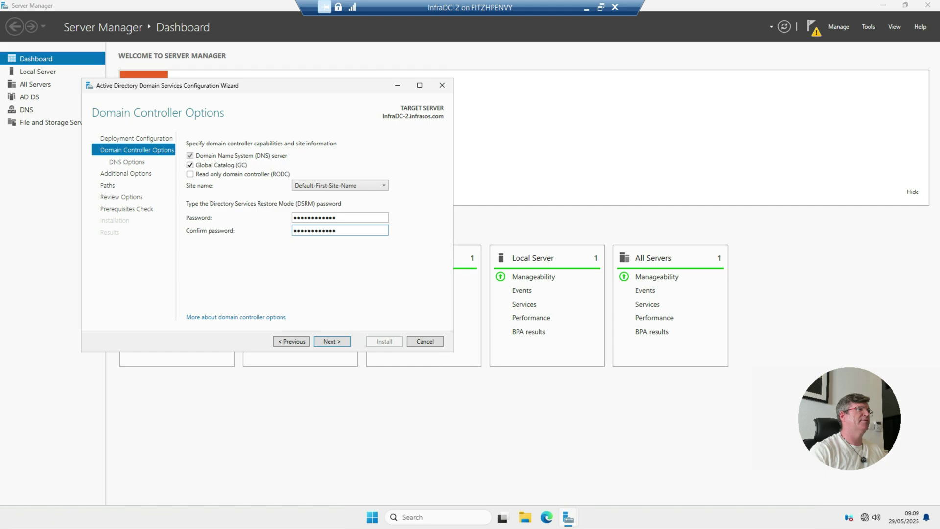
key("Return")
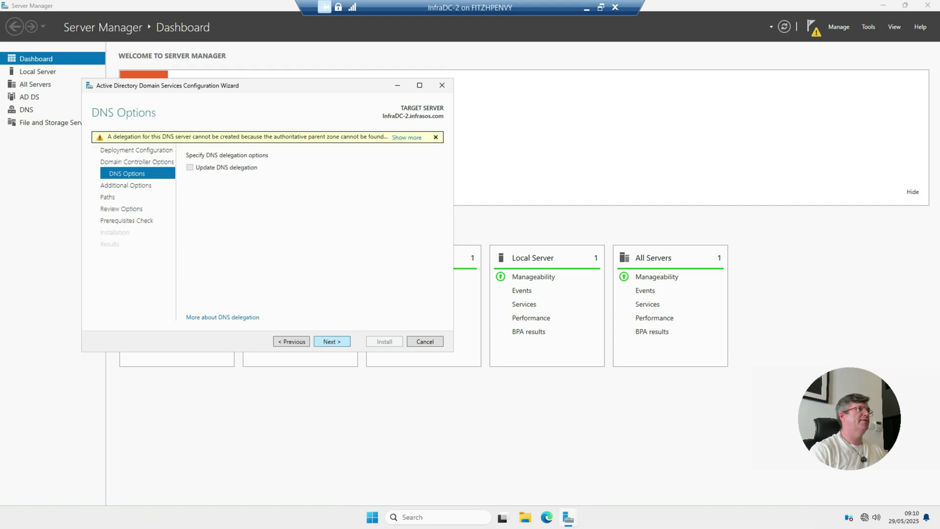
- Leave replication set to Any domain controller rather than InfraDC-01.infrasos.com
key("Return")
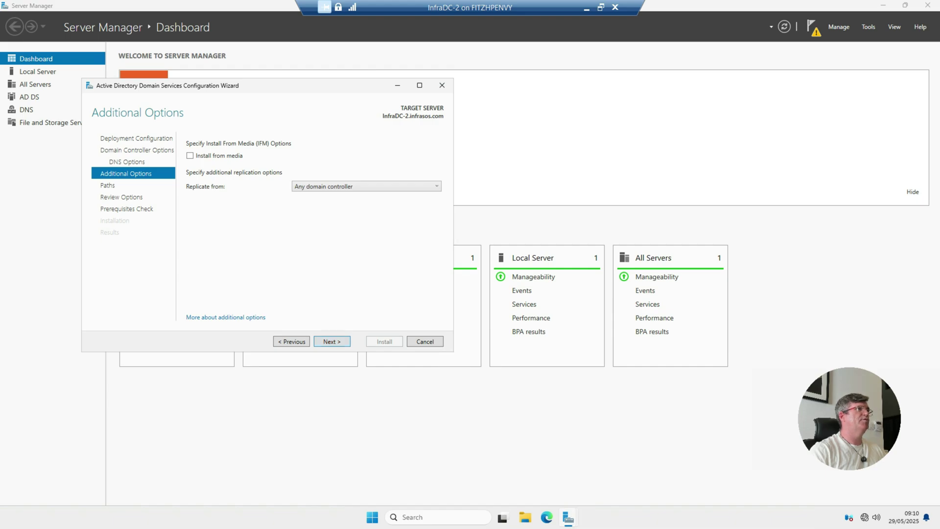
key("alt+Down")
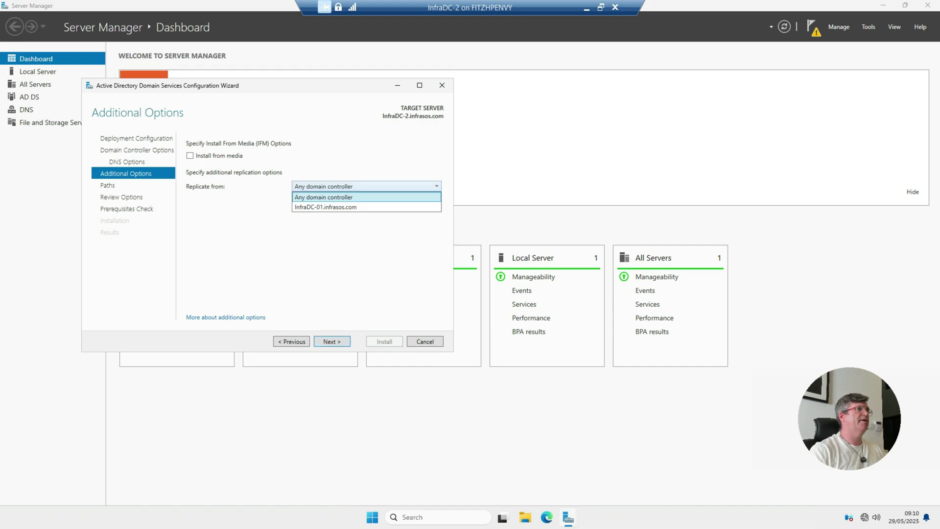
key("Down")
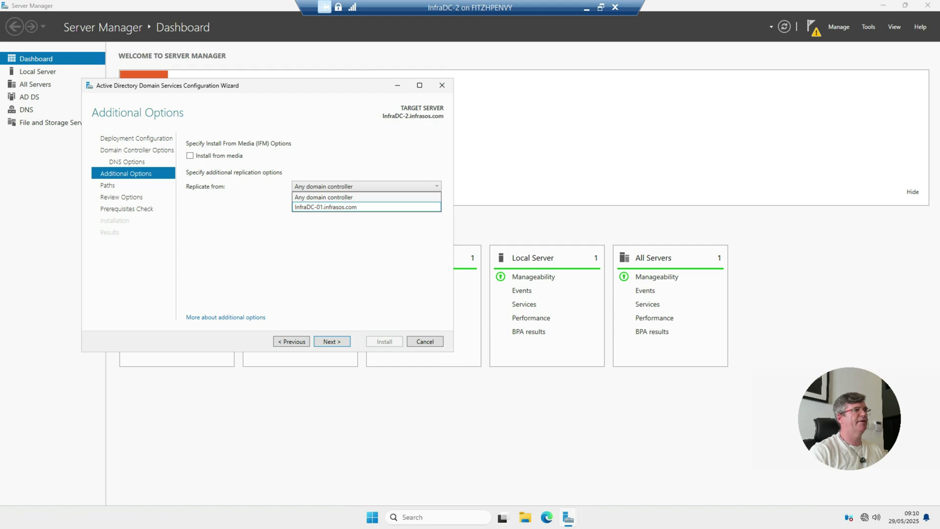
key("Up")
key("Return")
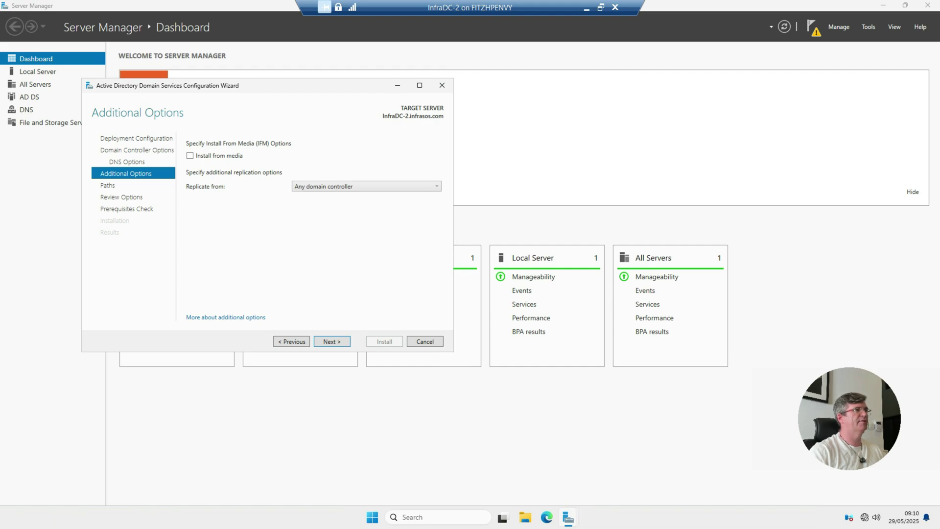
- Accept the default database and SYSVOL paths, review selections, and run the prerequisites check
key("Return")
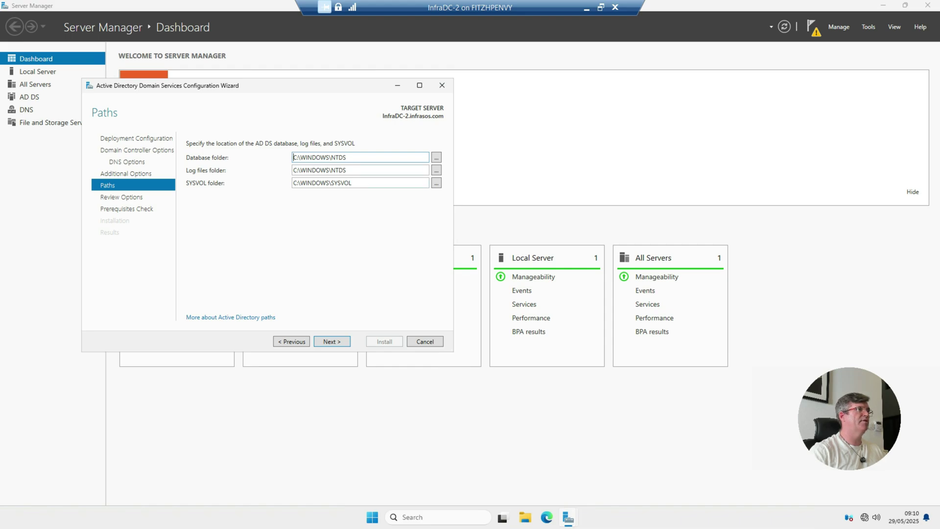
key("Return")
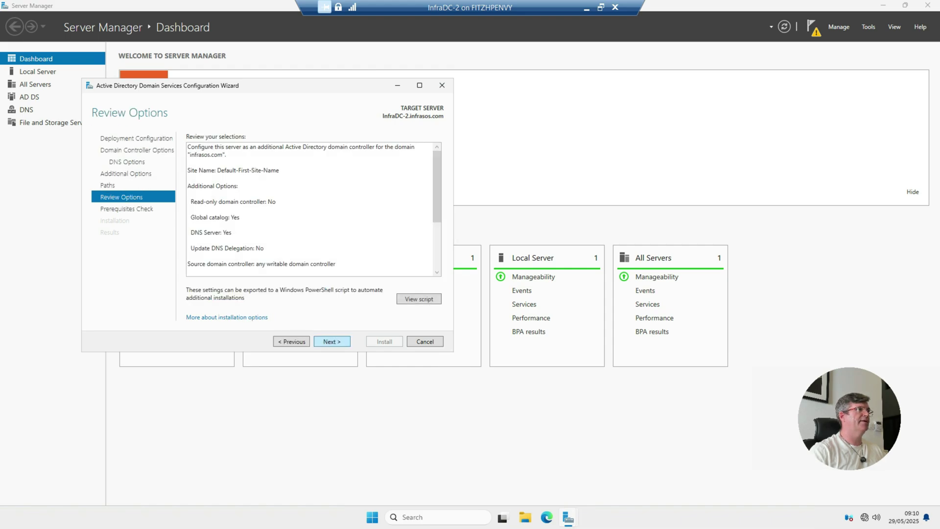
scroll(313, 210, "down", 2)
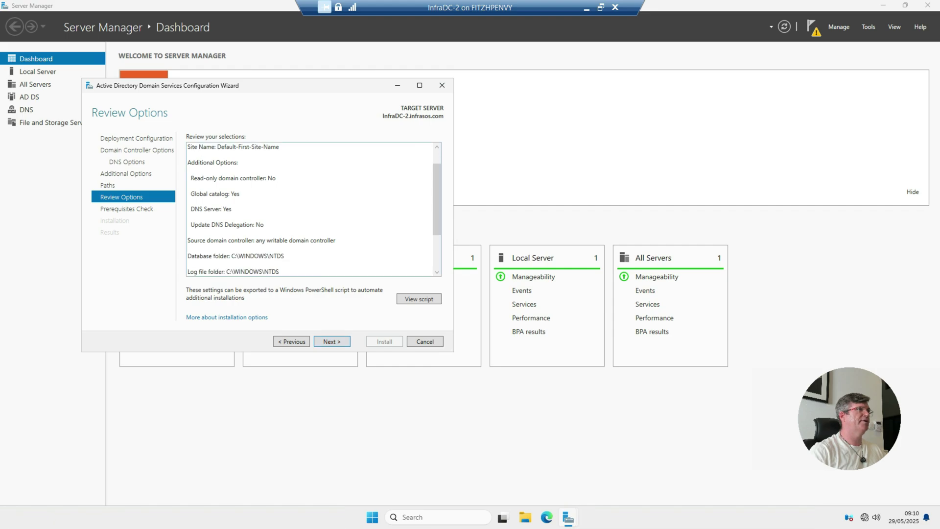
key("Return")
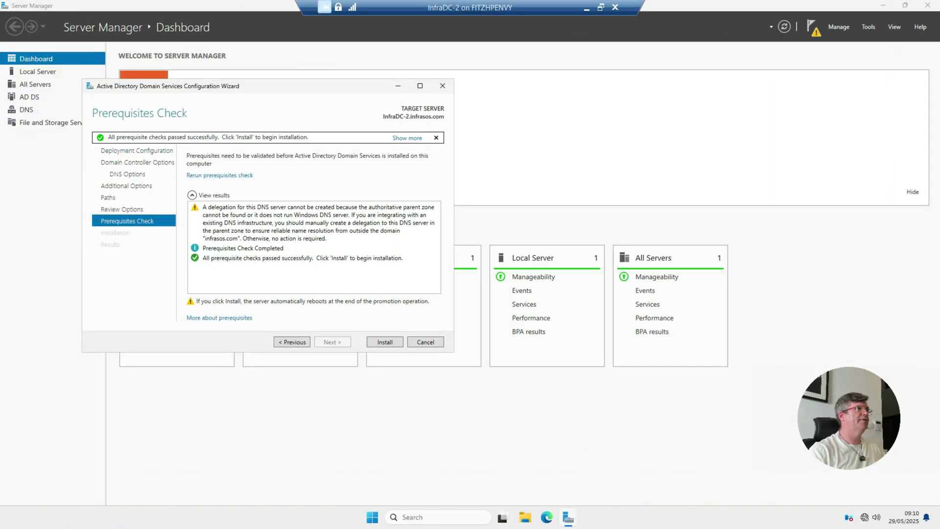
- Install AD DS to promote InfraDC-2, letting it reboot afterwards
key("Return")
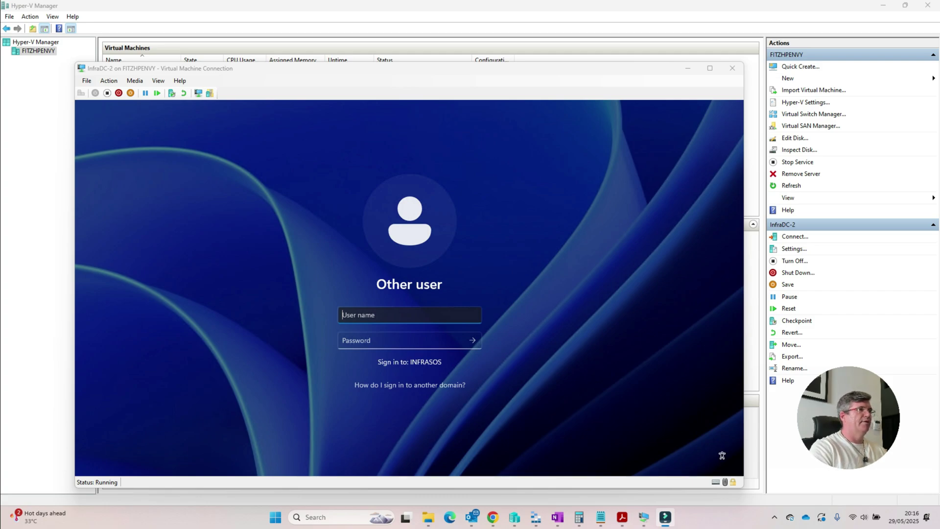
- Sign in to InfraDC-2's console as the INFRASOS administrator with the account password
key("alt+Tab")
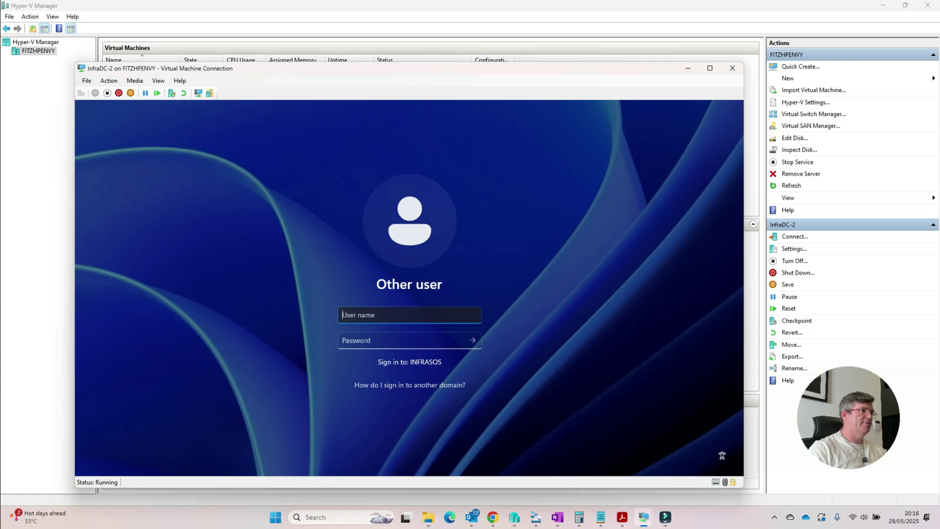
type("administrator")
key("Tab")
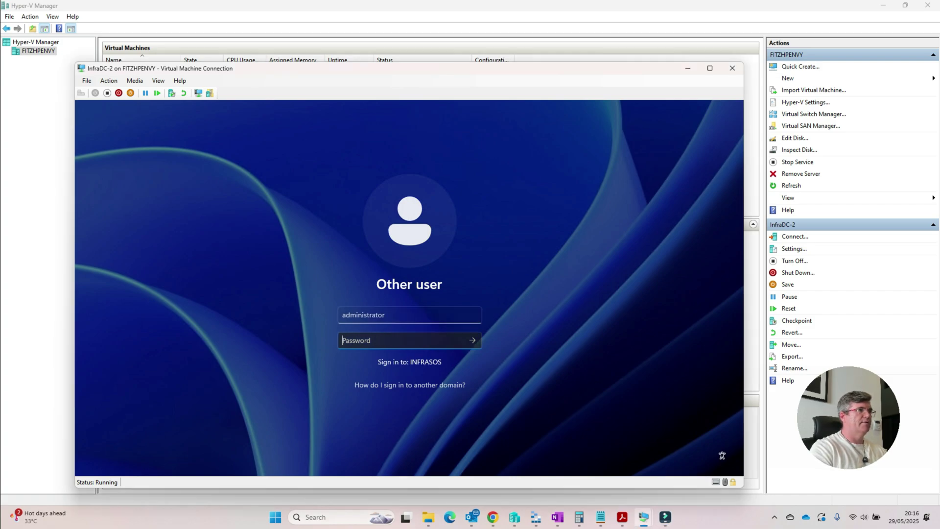
type("*********")
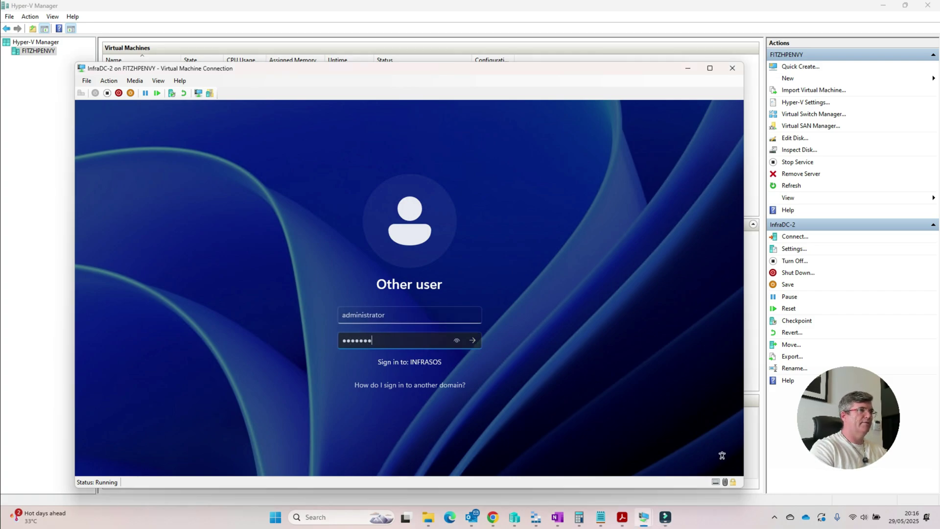
type("**")
key("Return")
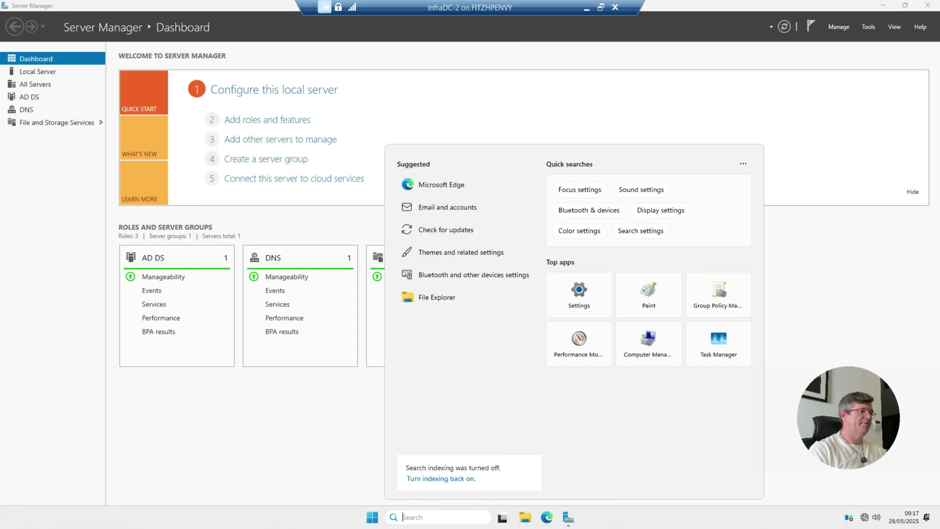
- Open the Ethernet adapter's IPv4 properties through Control Panel's Network and Sharing Center
type("c")
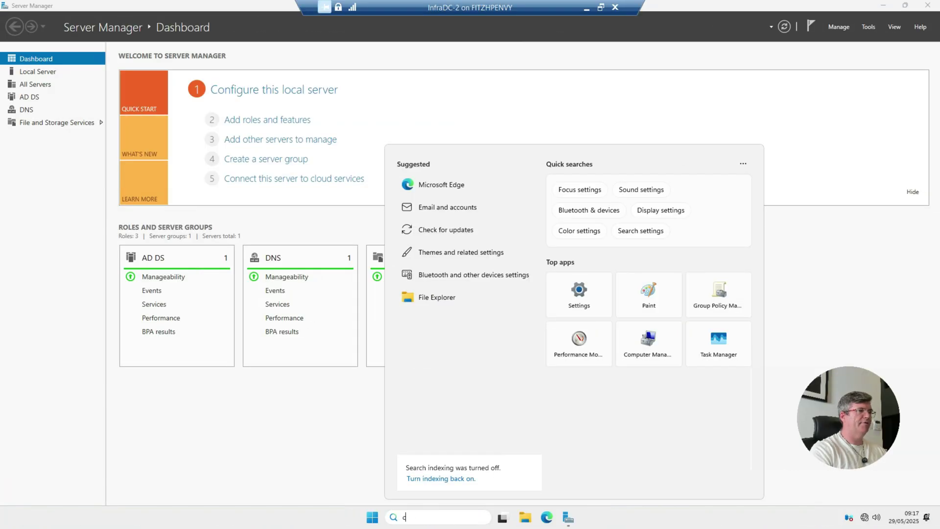
type("ontrol p")
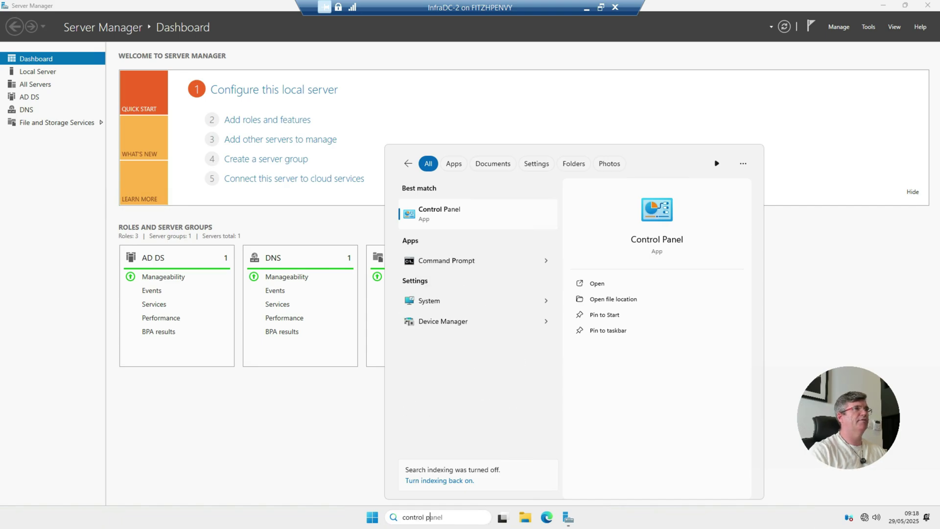
key("Return")
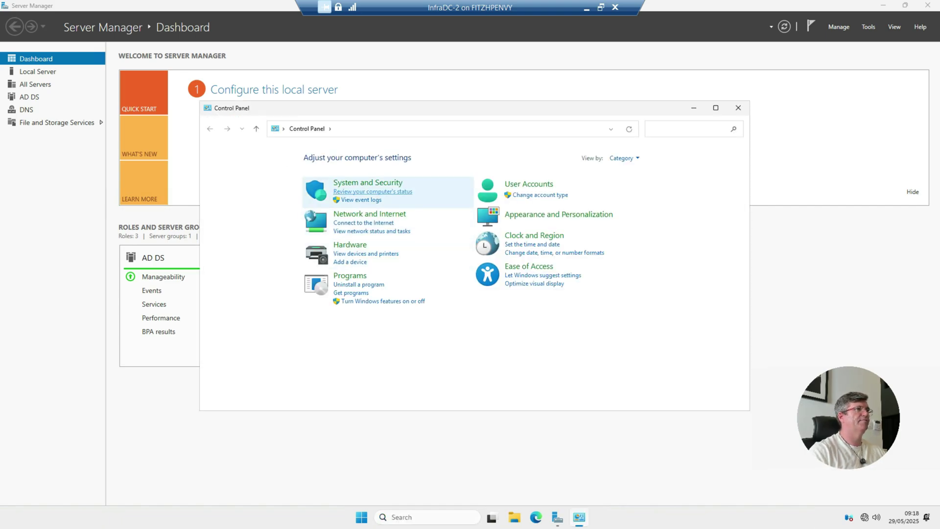
left_click(369, 214)
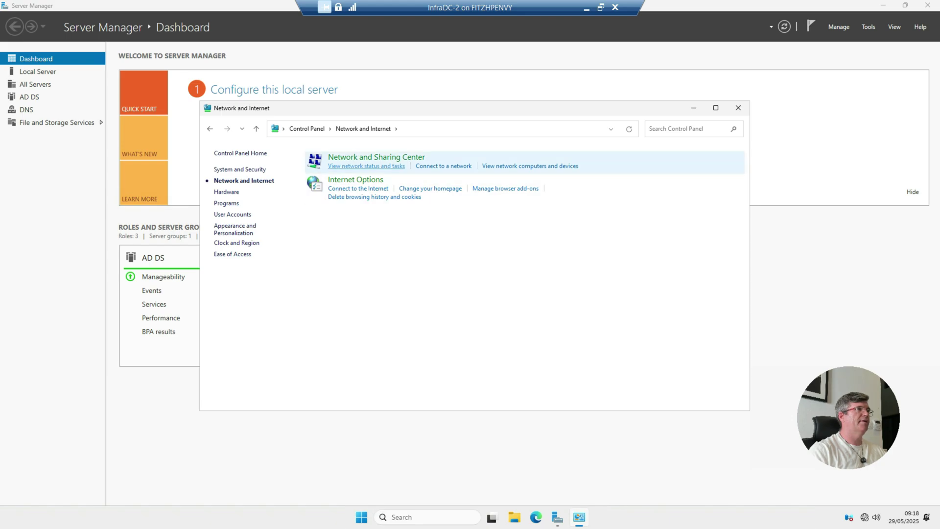
left_click(376, 157)
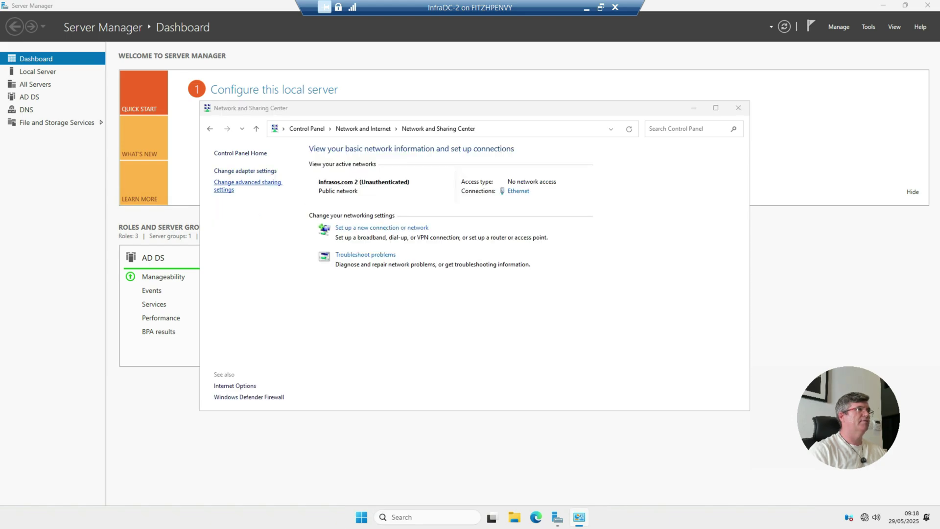
left_click(244, 171)
right_click(300, 189)
left_click(330, 281)
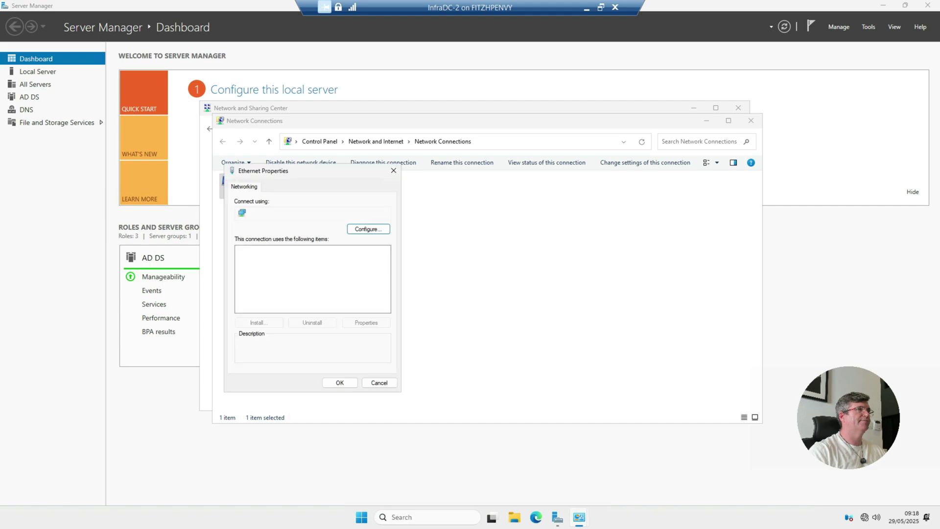
left_click(299, 274)
left_click(366, 322)
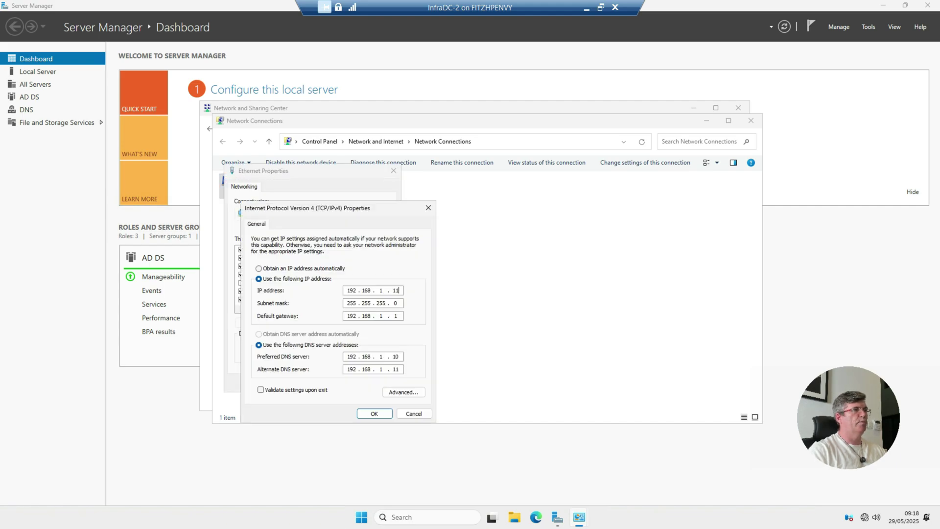
- Set preferred DNS to 192.168.1.11 and alternate DNS to 192.168.1.10, and apply
left_click(399, 357)
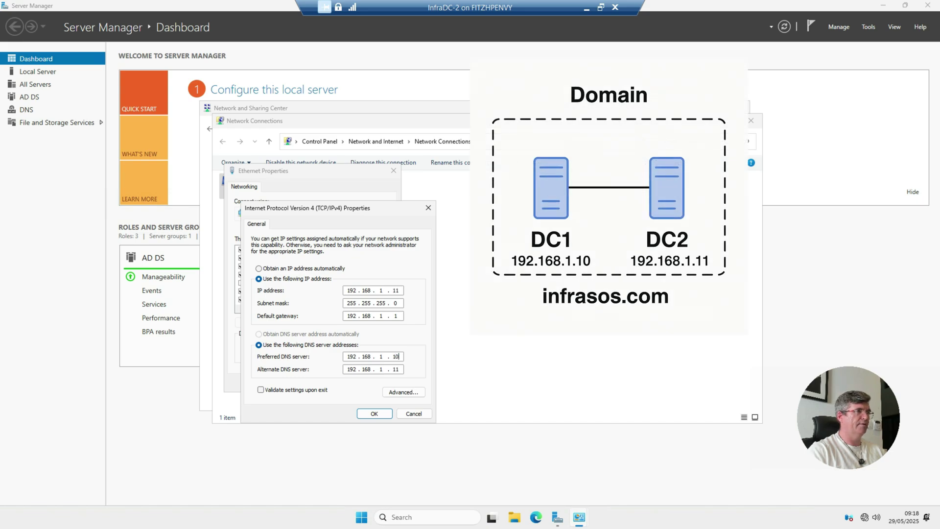
key("BackSpace")
type("1")
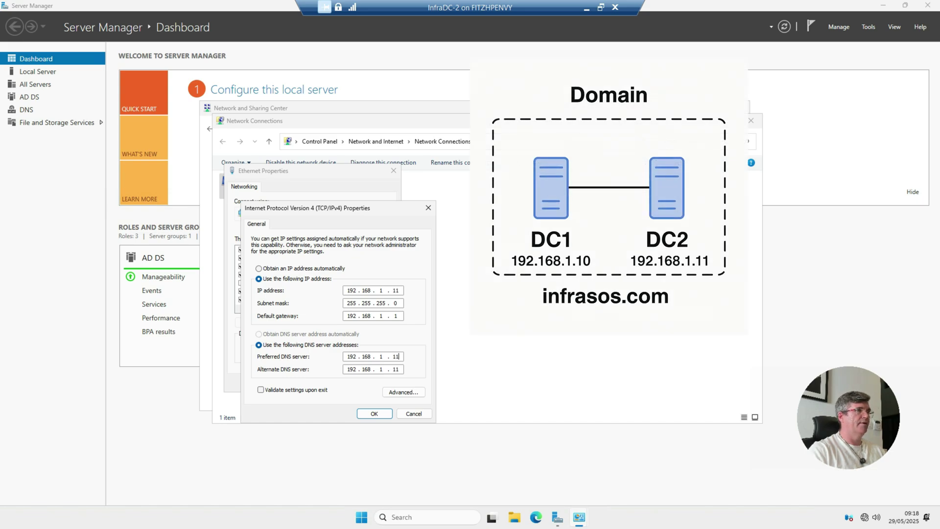
left_click(399, 369)
key("BackSpace")
type("0")
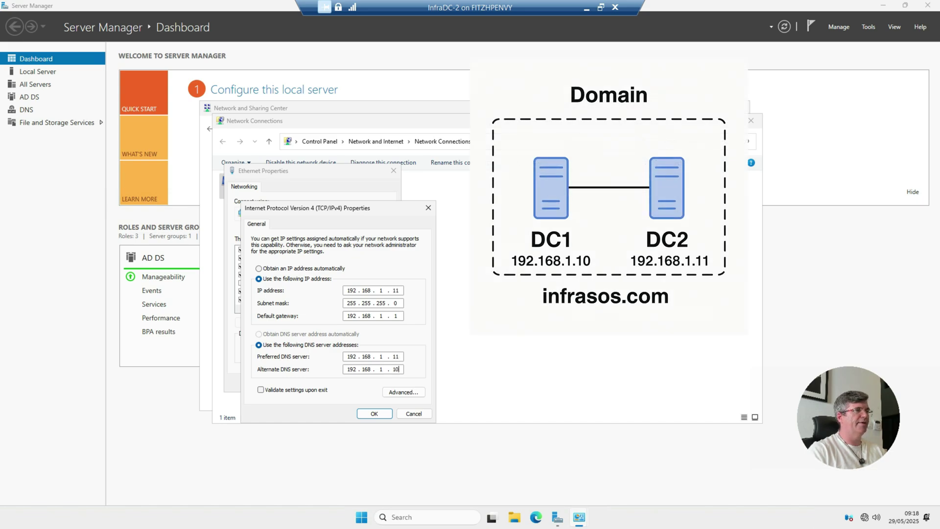
left_click(374, 413)
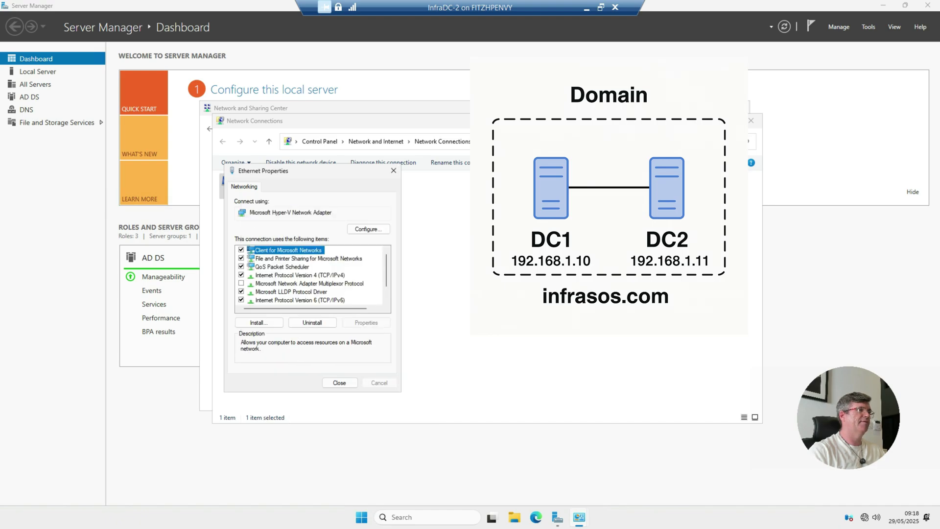
key("Return")
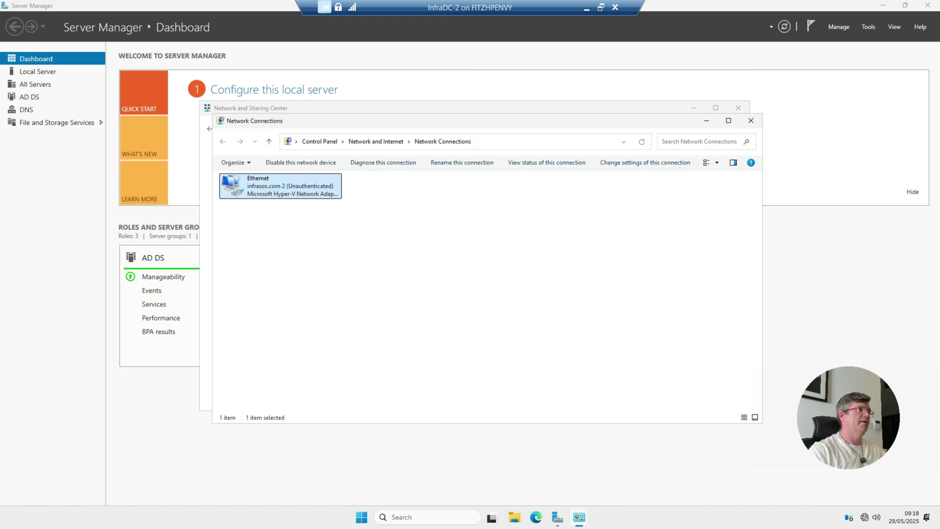
left_click(557, 517)
- Open Active Directory Users and Computers and show the Domain Controllers container
left_click(868, 27)
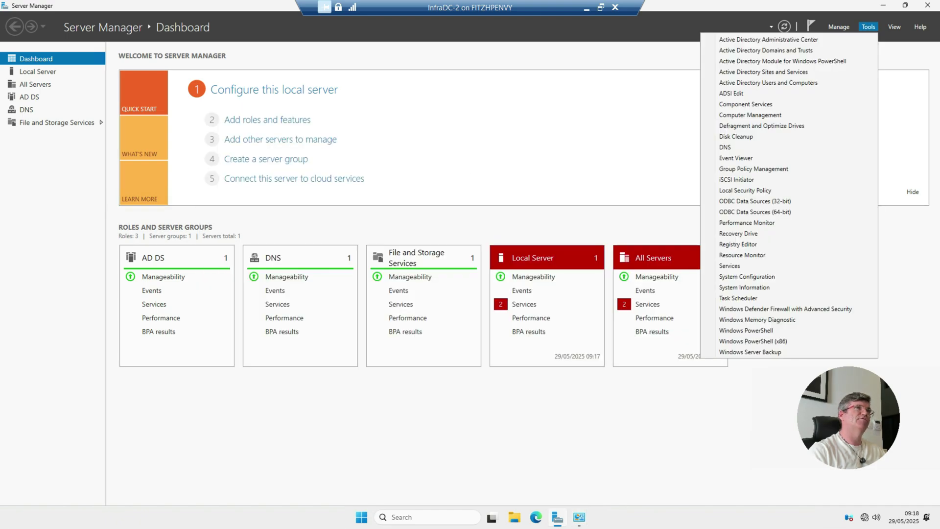
left_click(768, 82)
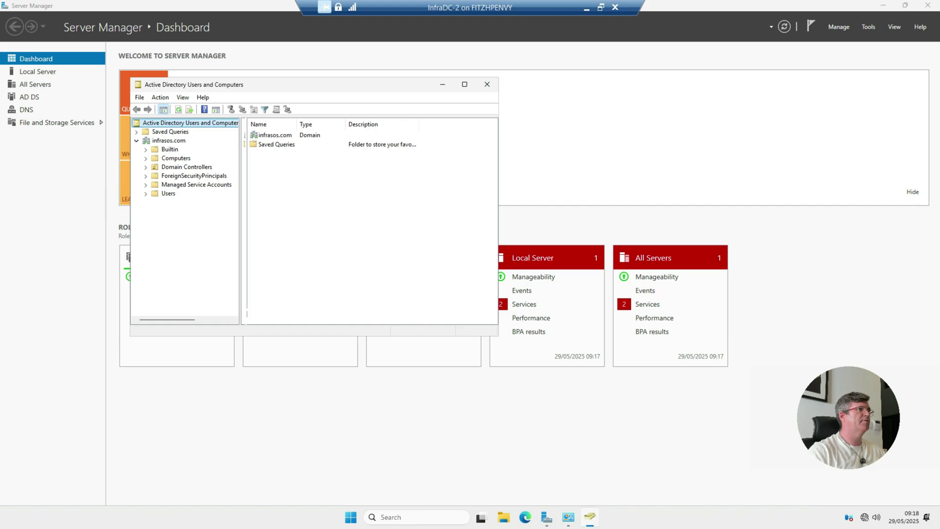
left_click(186, 166)
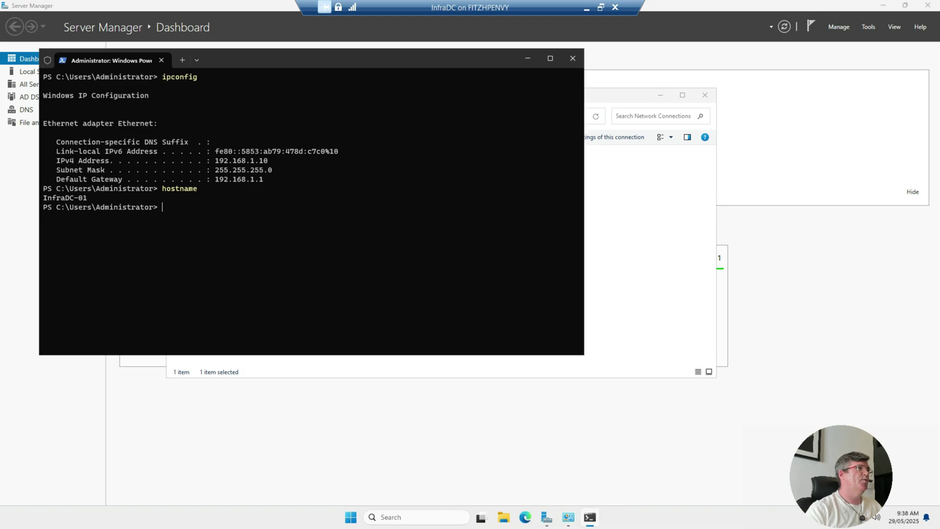
- On InfraDC-01, add 192.168.1.11 as the Ethernet adapter's alternate DNS server
key("alt+Tab")
left_click_drag(441, 95, 499, 131)
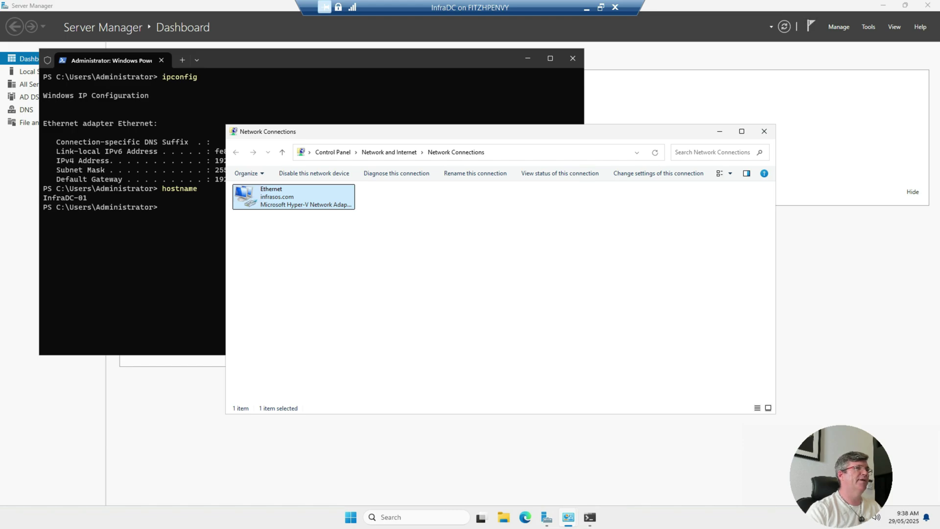
right_click(273, 195)
left_click(305, 288)
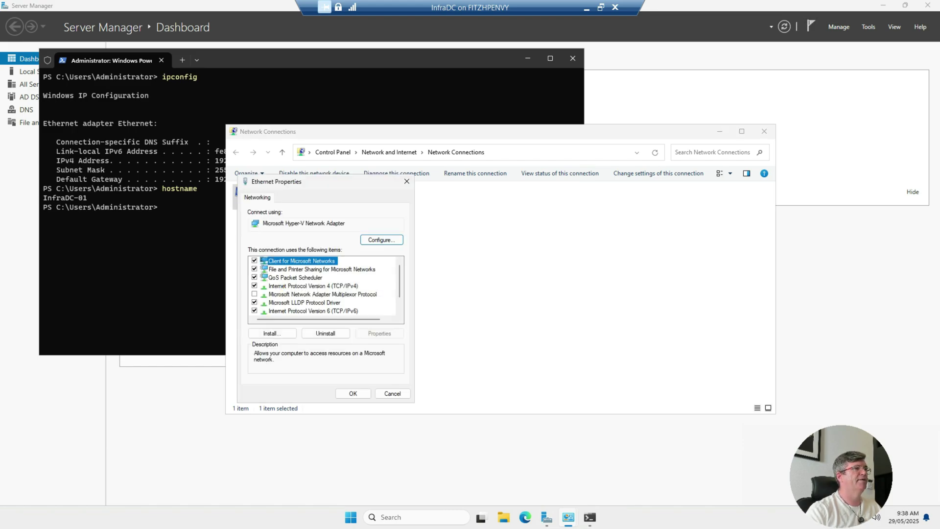
left_click(313, 286)
left_click(380, 333)
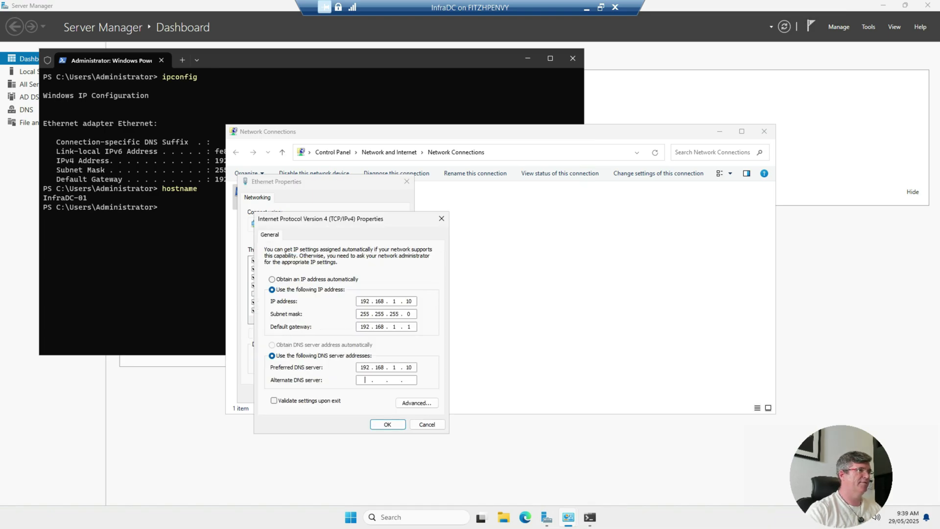
type("192 . 168 . 1 . 11")
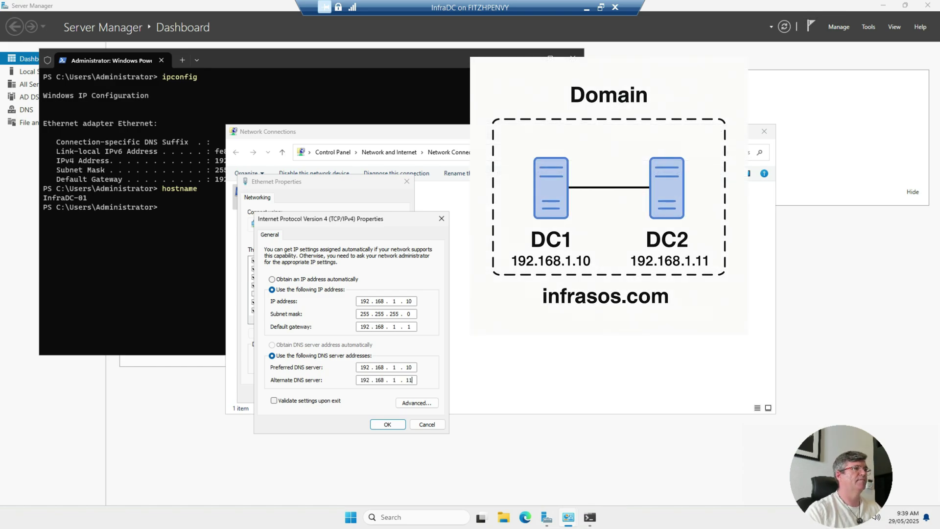
key("Return")
key("Return")
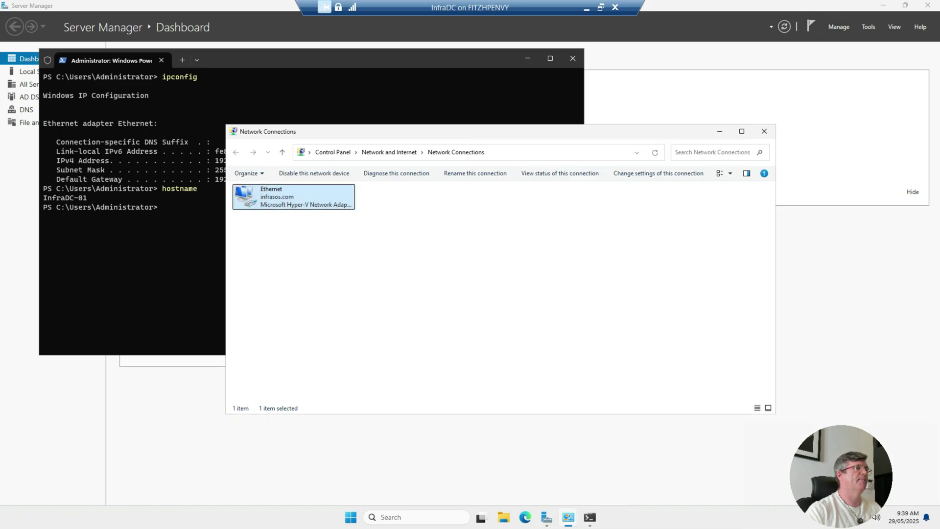
- Close Network Connections and run repadmin /syncall /AdeP to sync all partitions
key("alt+F4")
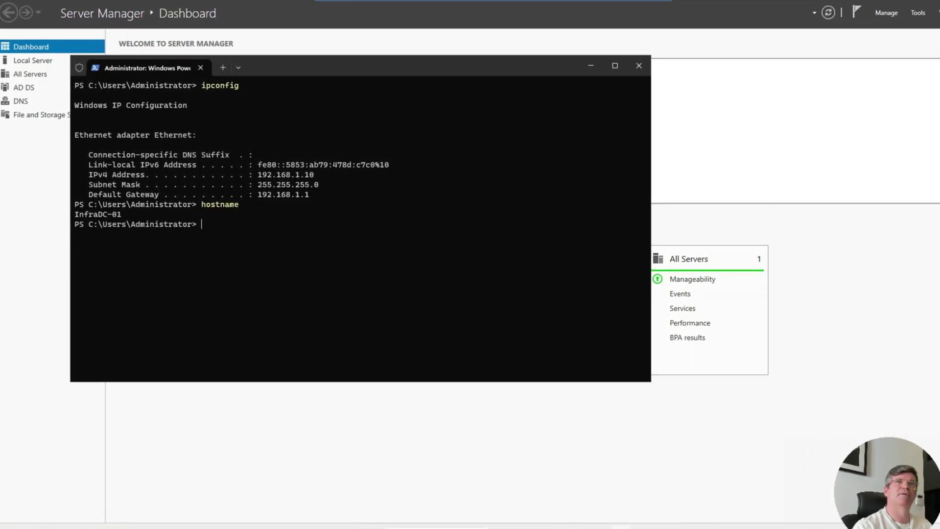
type("repadmin /syncall /AdeP")
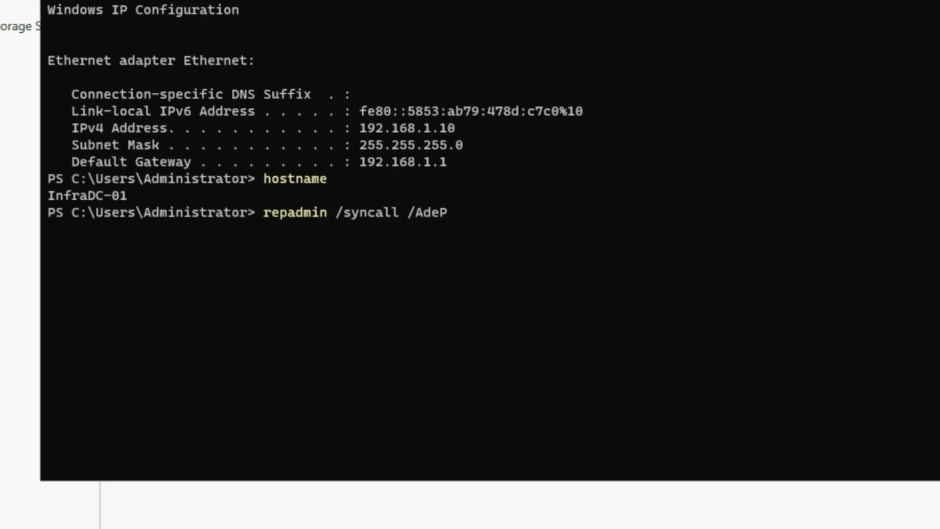
key("Return")
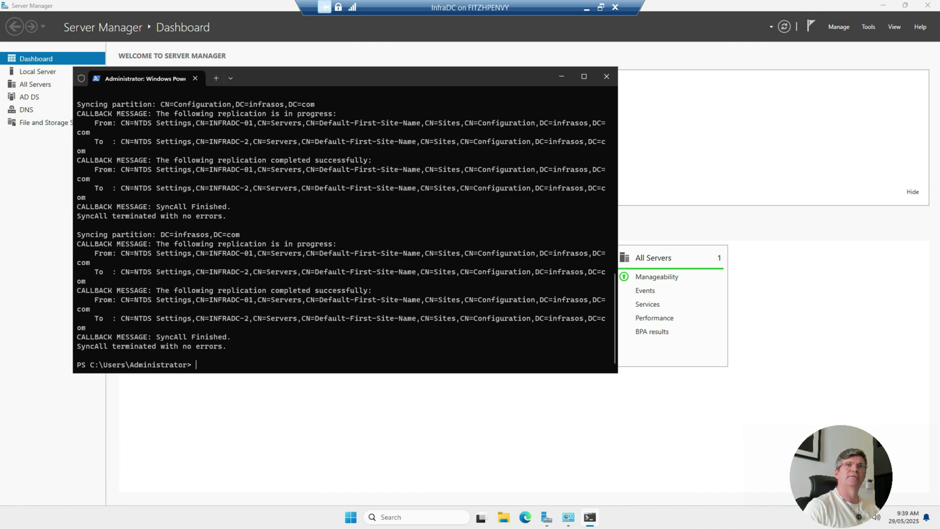
- Run repadmin /replsummary on InfraDC-01 and InfraDC-2, confirming 0 / 5 failures
type("repadmin /replsummary")
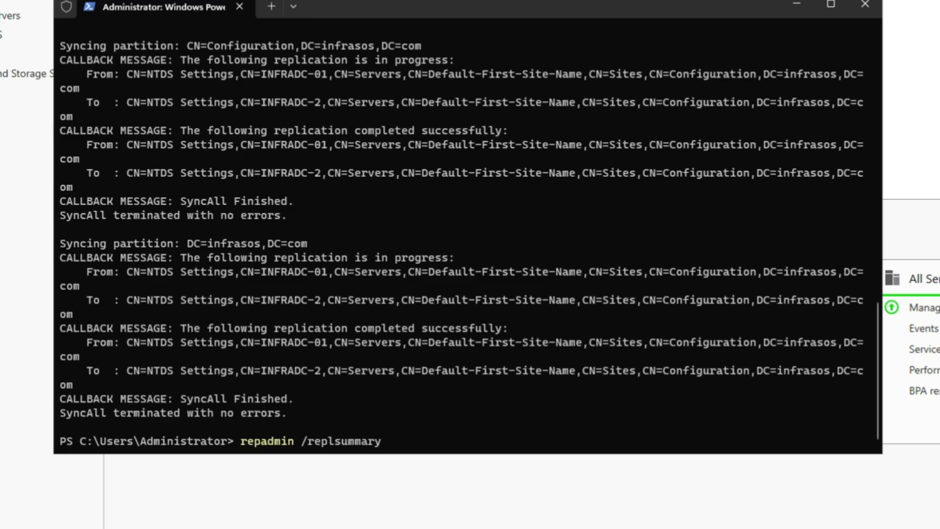
key("Return")
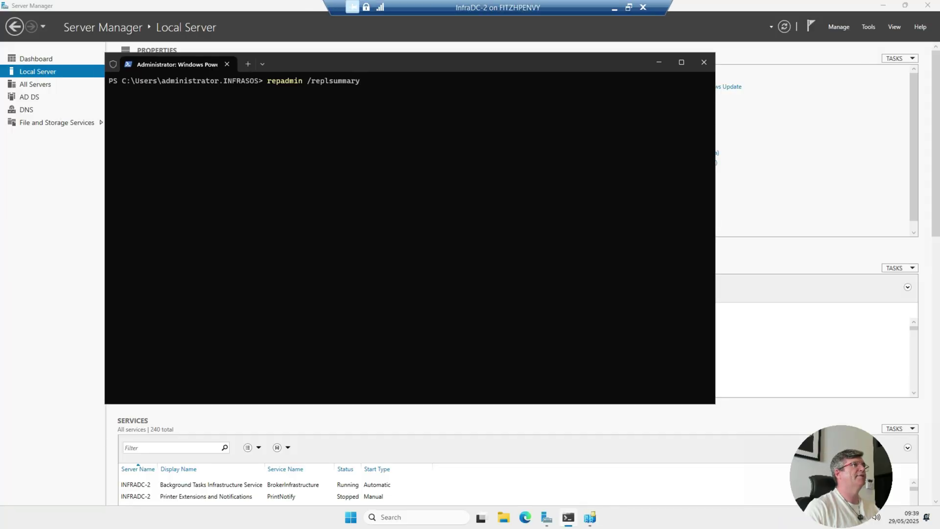
key("Return")
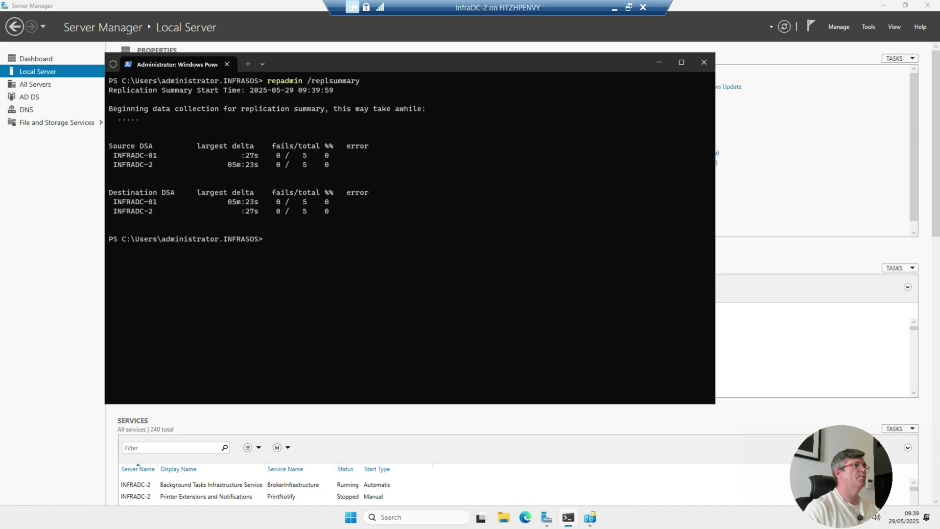